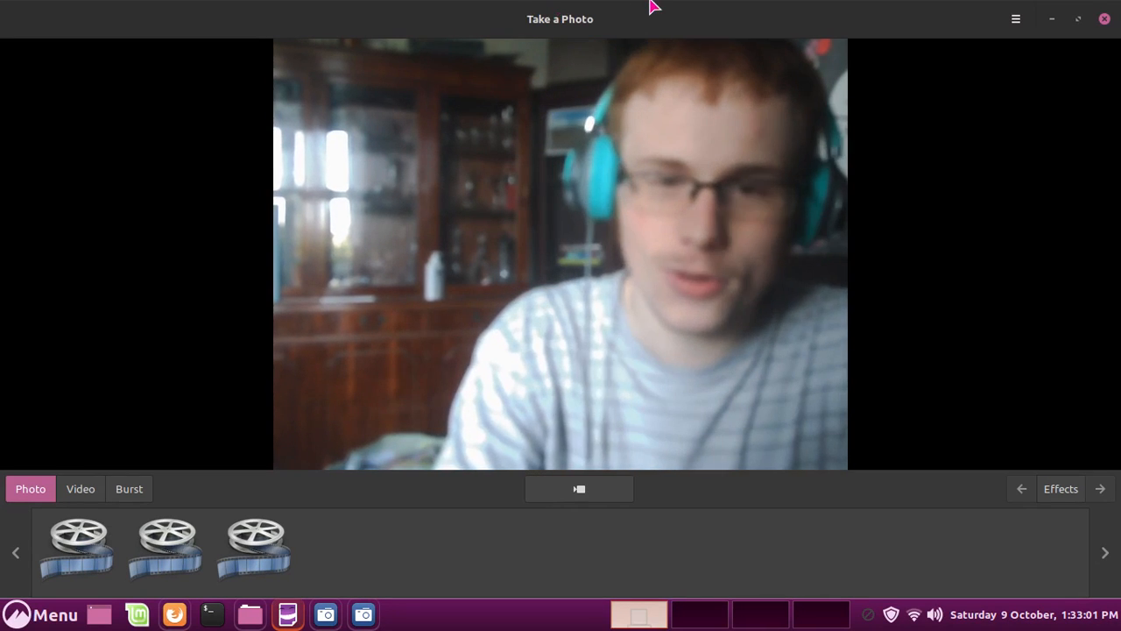
Close the webcam and Screenshot windows and bring the Notepad++ downloads page in Firefox to the front
left_click(1011, 20)
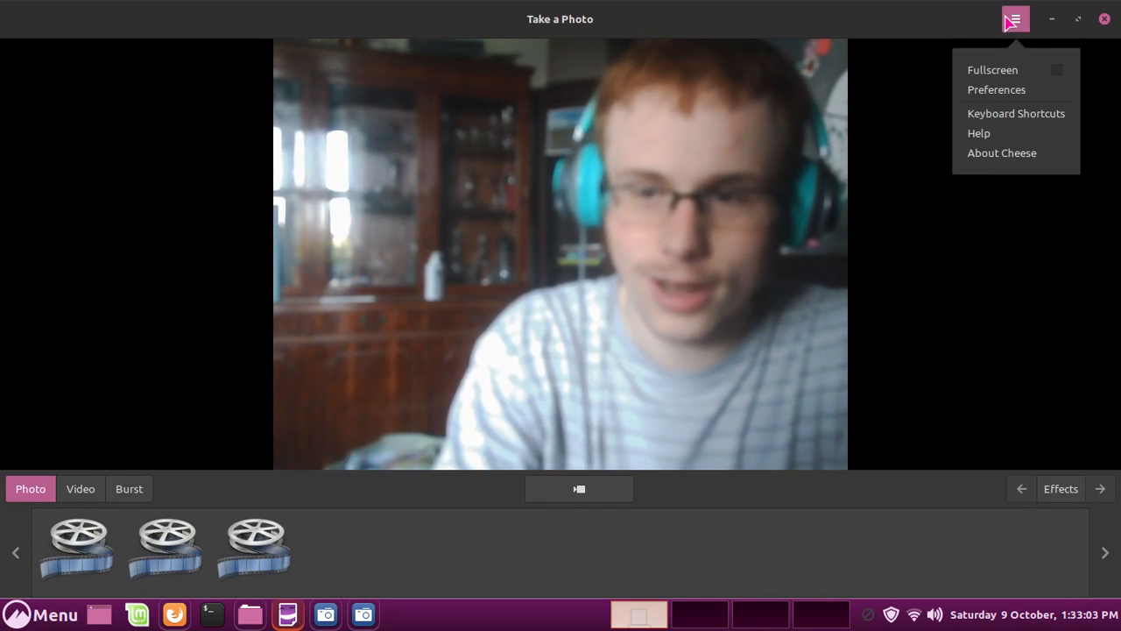
left_click(1014, 20)
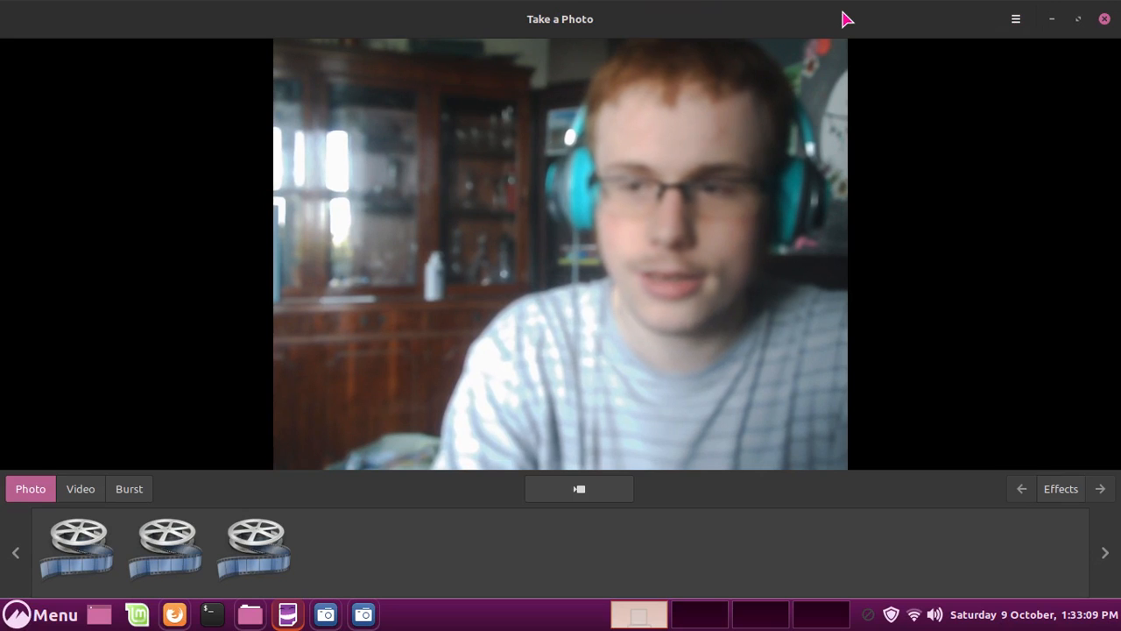
mouse_move(879, 10)
left_mouse_down()
mouse_move(881, 67)
mouse_move(893, 77)
mouse_move(885, 4)
left_mouse_up()
left_click(1105, 18)
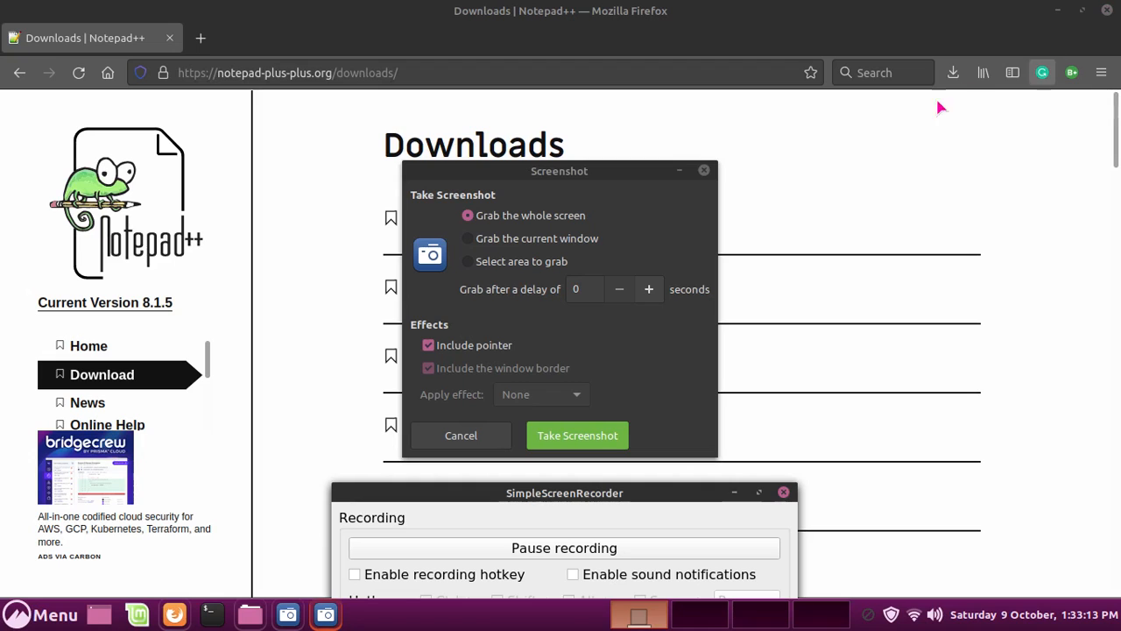
left_click(704, 171)
scroll(706, 173, "down", 2)
scroll(706, 174, "up", 2)
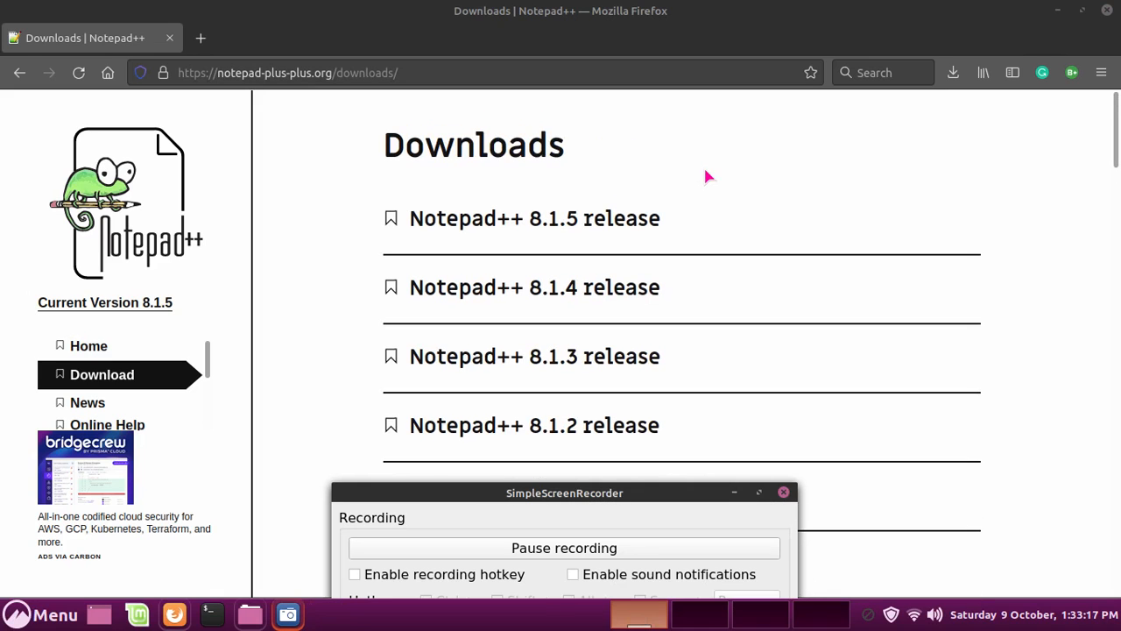
left_click(708, 177)
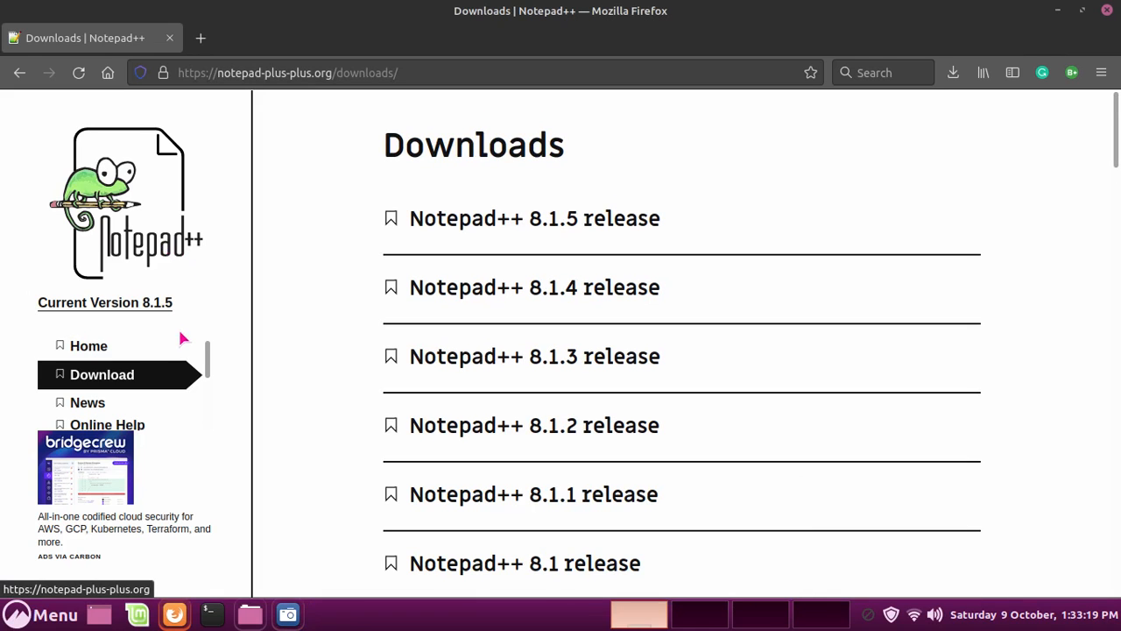
mouse_move(208, 359)
left_mouse_down()
mouse_move(192, 448)
mouse_move(179, 325)
mouse_move(183, 422)
mouse_move(202, 347)
left_mouse_up()
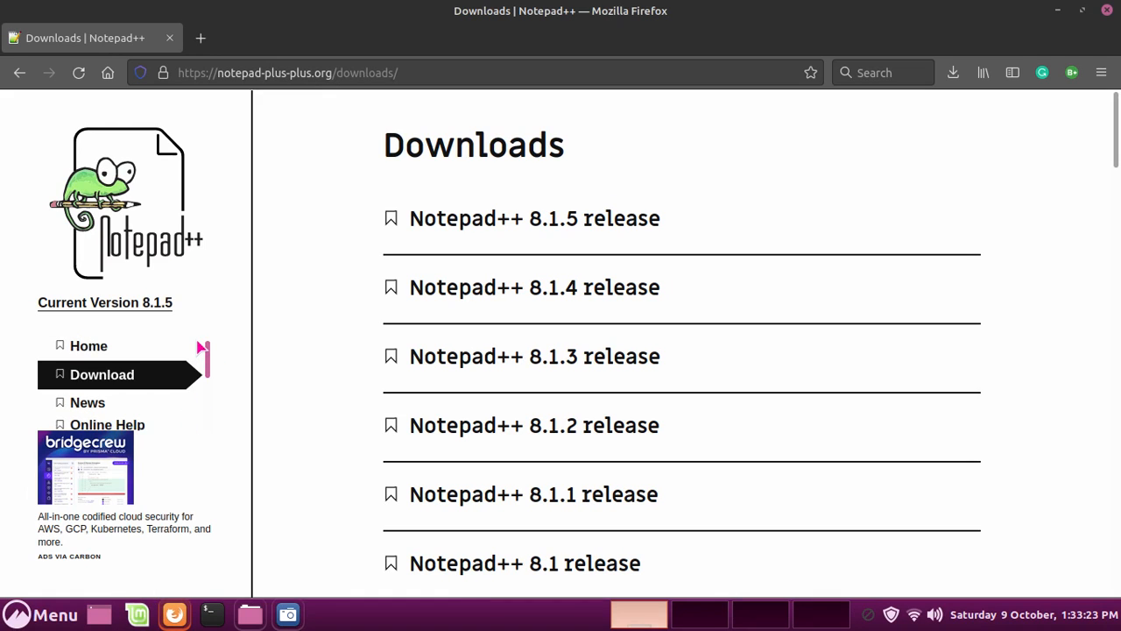
scroll(213, 366, "down", 3)
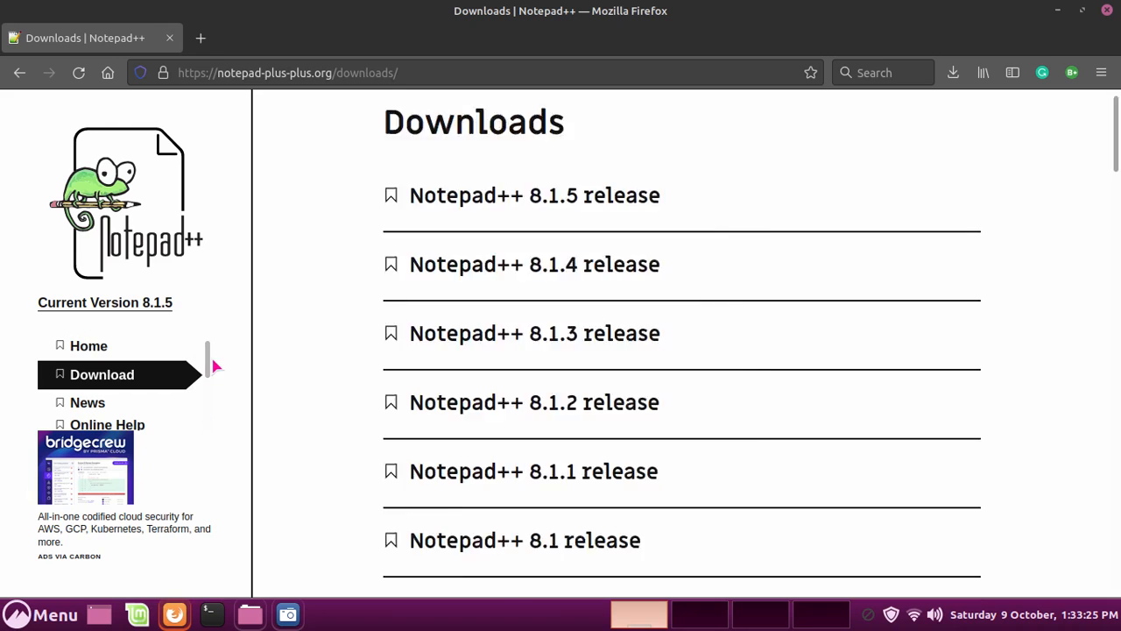
scroll(197, 372, "up", 3)
scroll(455, 390, "down", 5)
scroll(478, 368, "up", 5)
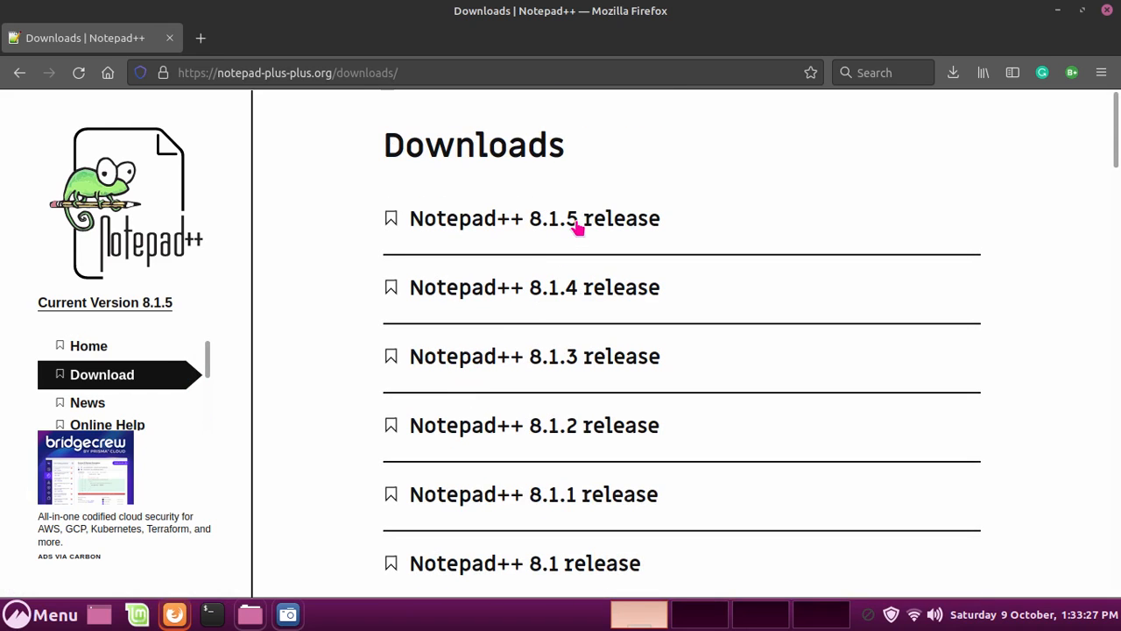
left_click_drag(488, 146, 416, 148)
left_click(552, 146)
left_click(419, 150)
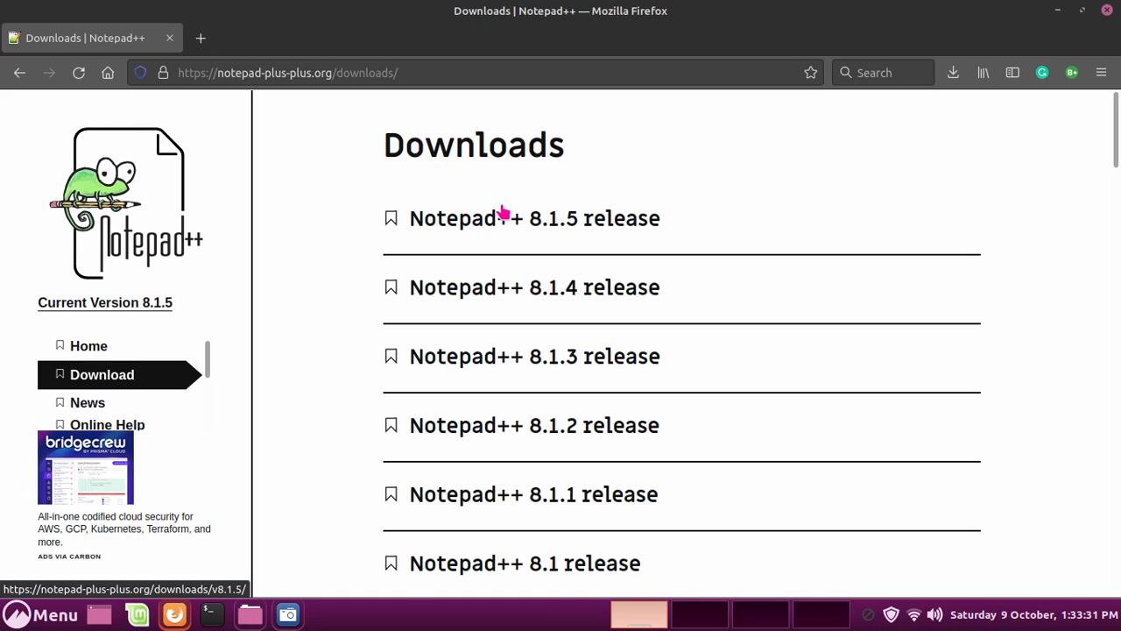
Open the Notepad++ 8.1.5 release page from the list of releases
left_click(590, 216)
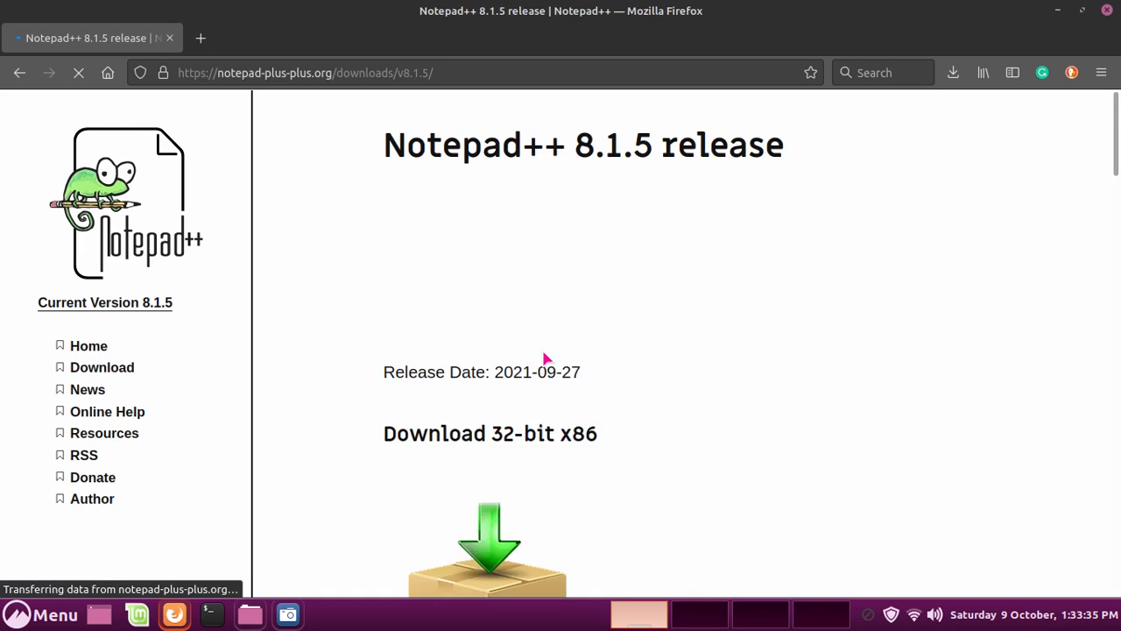
scroll(541, 356, "down", 5)
scroll(530, 359, "up", 5)
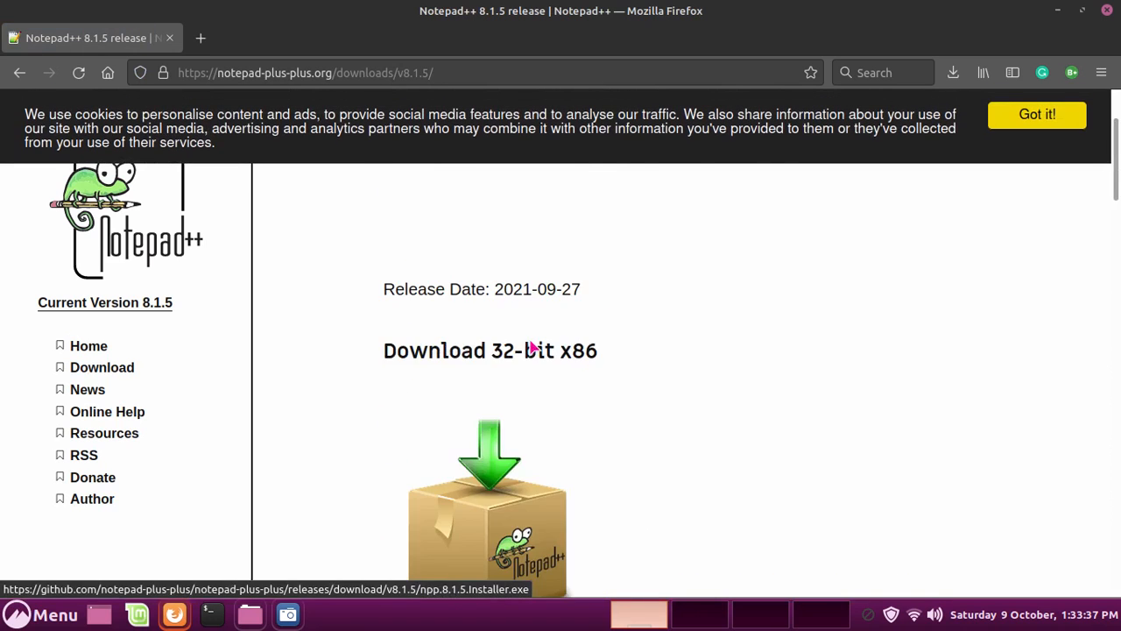
Search the installed applications for "wine" and open Wine's virtual C: drive in the file manager
key("super")
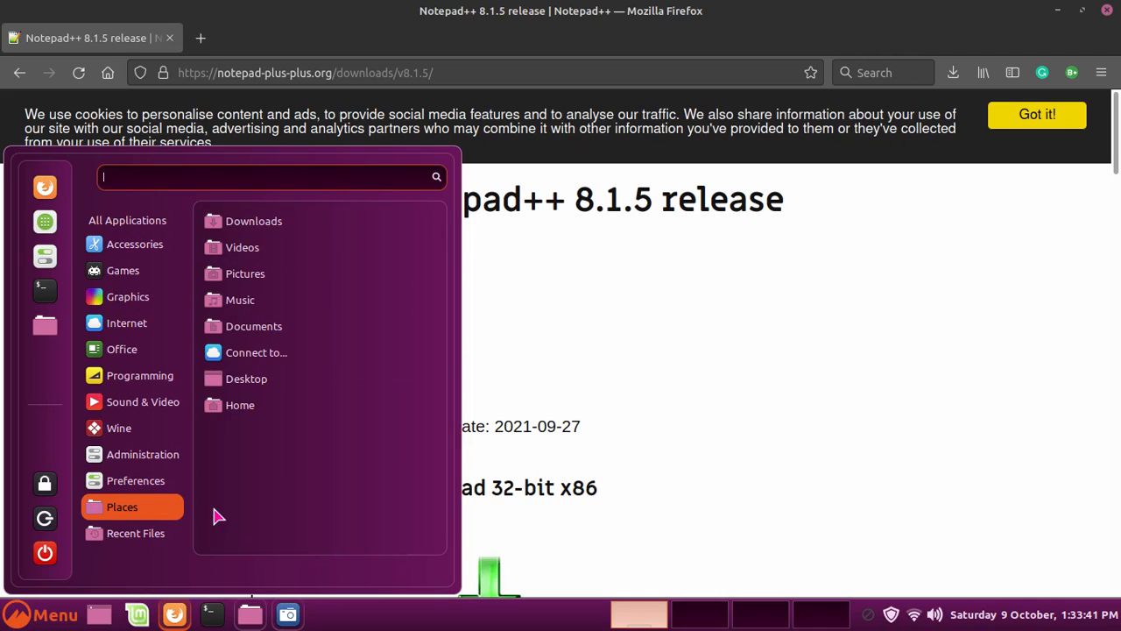
mouse_move(151, 436)
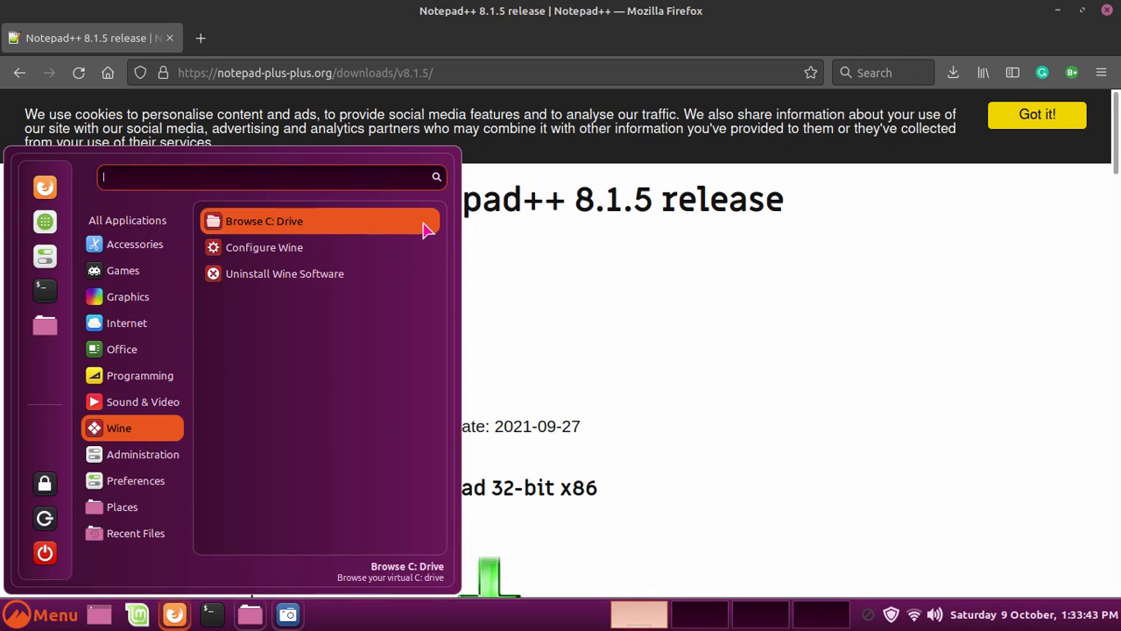
mouse_move(82, 227)
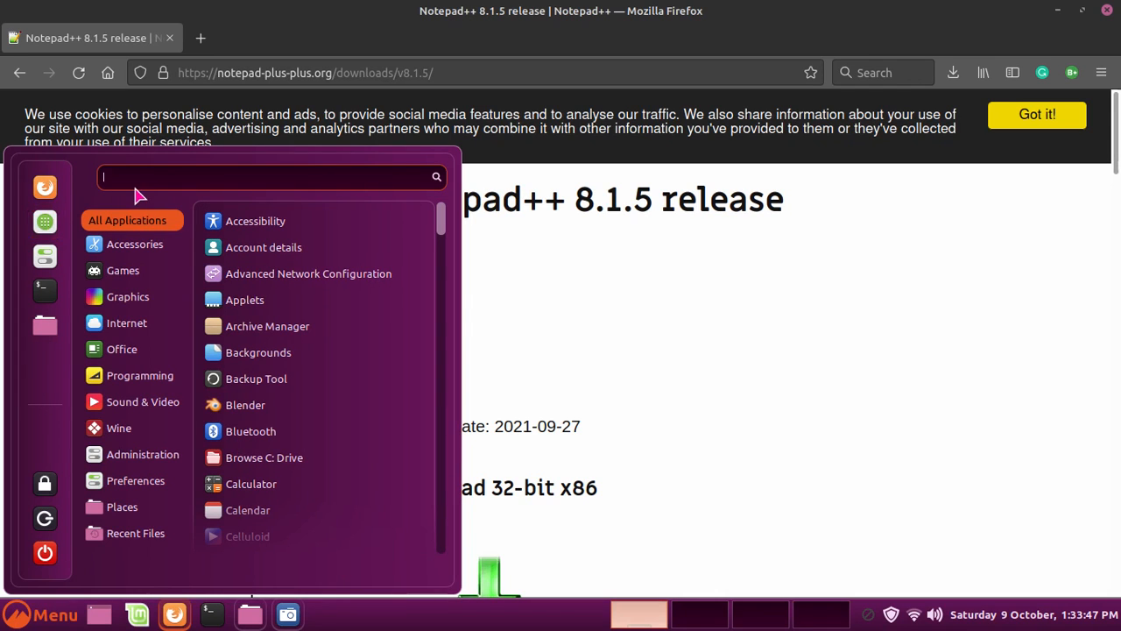
type("wine")
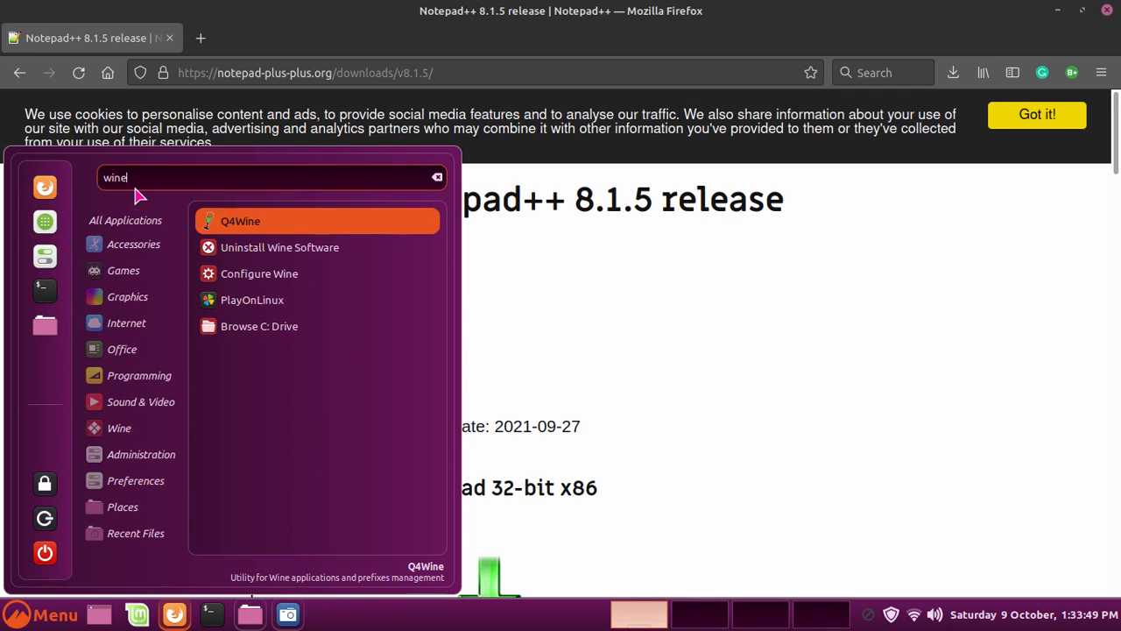
left_click(242, 326)
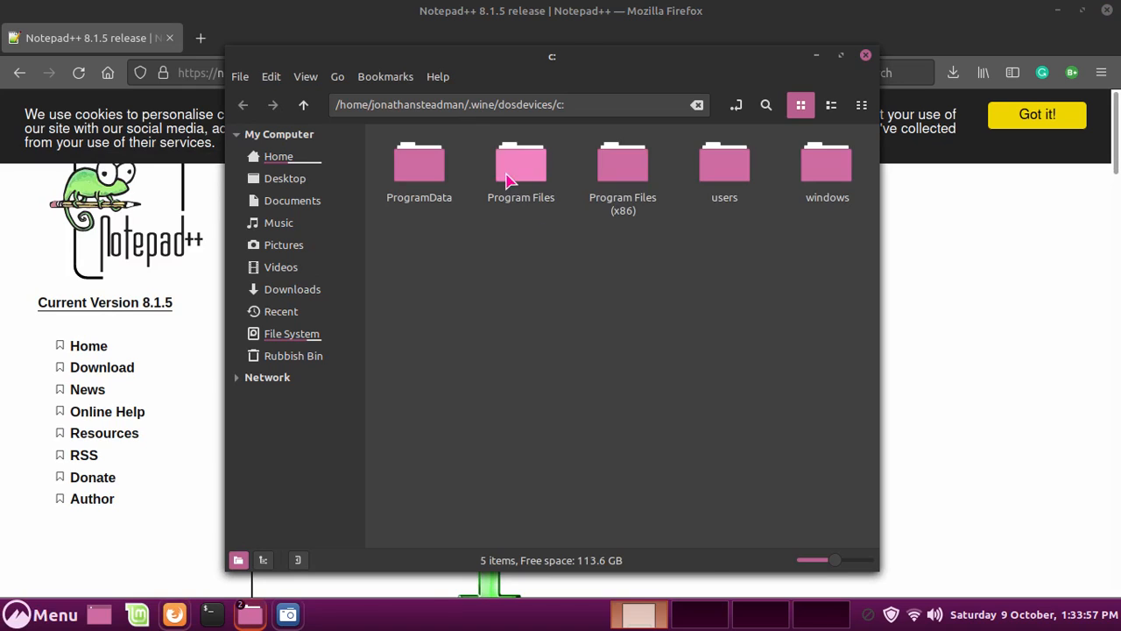
Examine the contents of the Program Files folder on Wine's C: drive
double_click(521, 166)
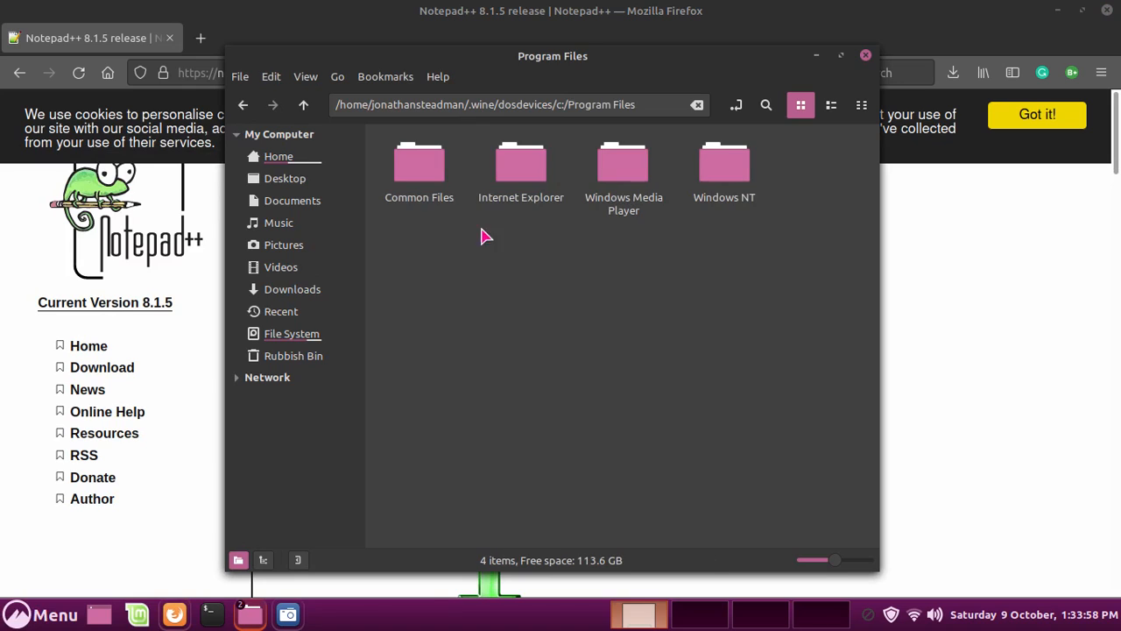
left_click(242, 105)
left_click_drag(452, 61, 499, 77)
double_click(565, 180)
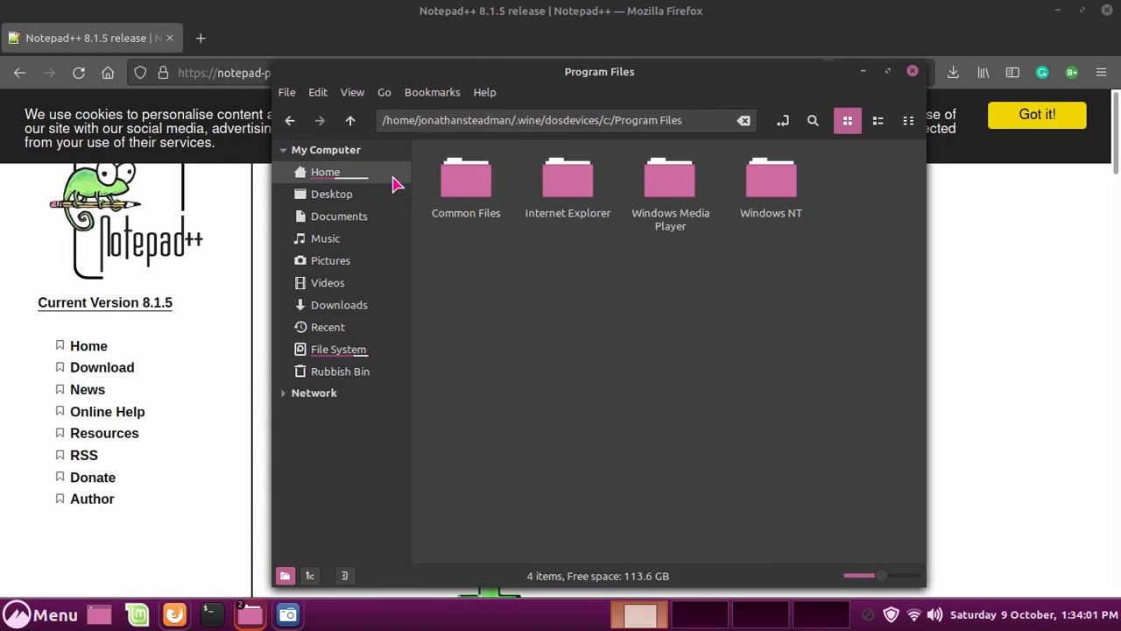
left_click(292, 120)
Go to the Home folder and turn off the display of hidden files
left_click(323, 175)
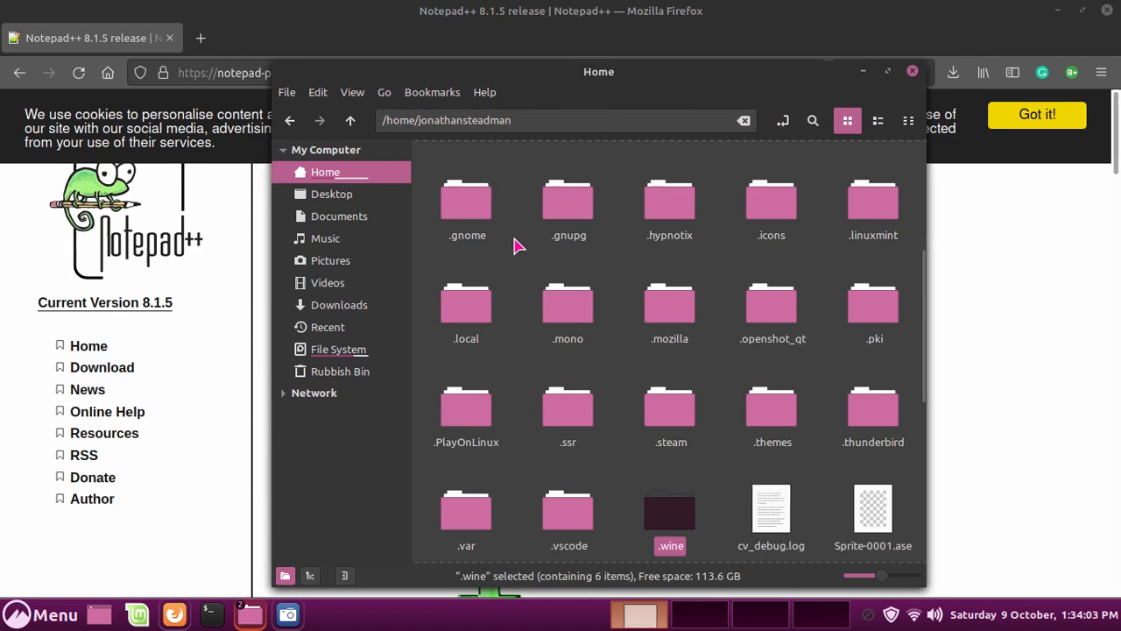
left_click_drag(522, 72, 498, 20)
scroll(480, 230, "up", 2)
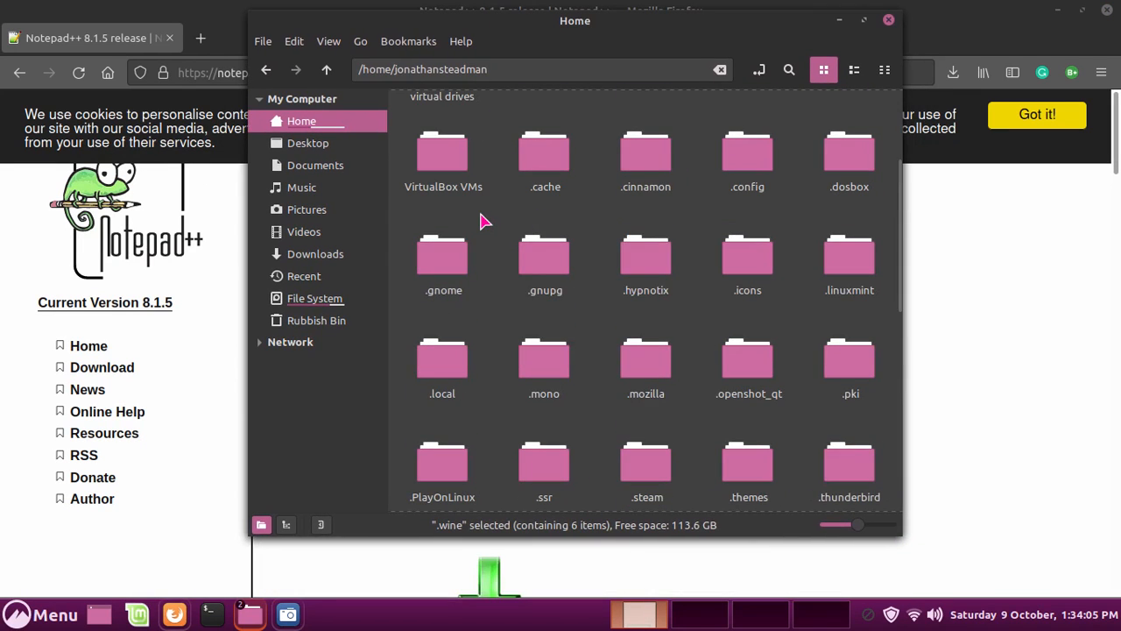
right_click(482, 222)
left_click(529, 366)
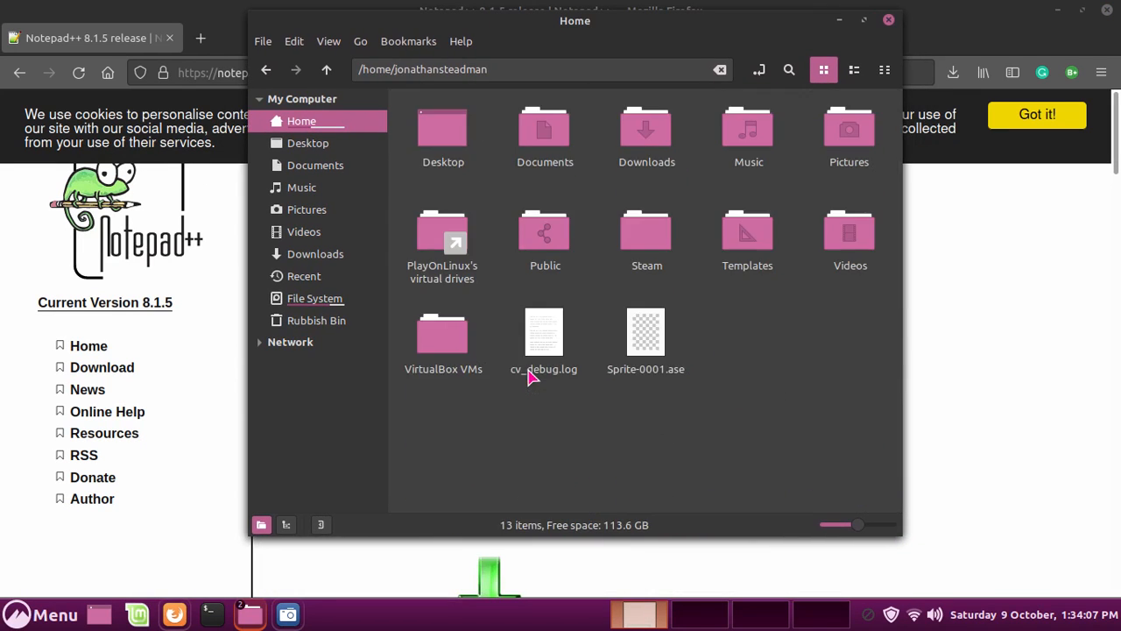
Open the Paint folder in drive_c of the mspaint drive under PlayOnLinux's virtual drives
left_click(442, 241)
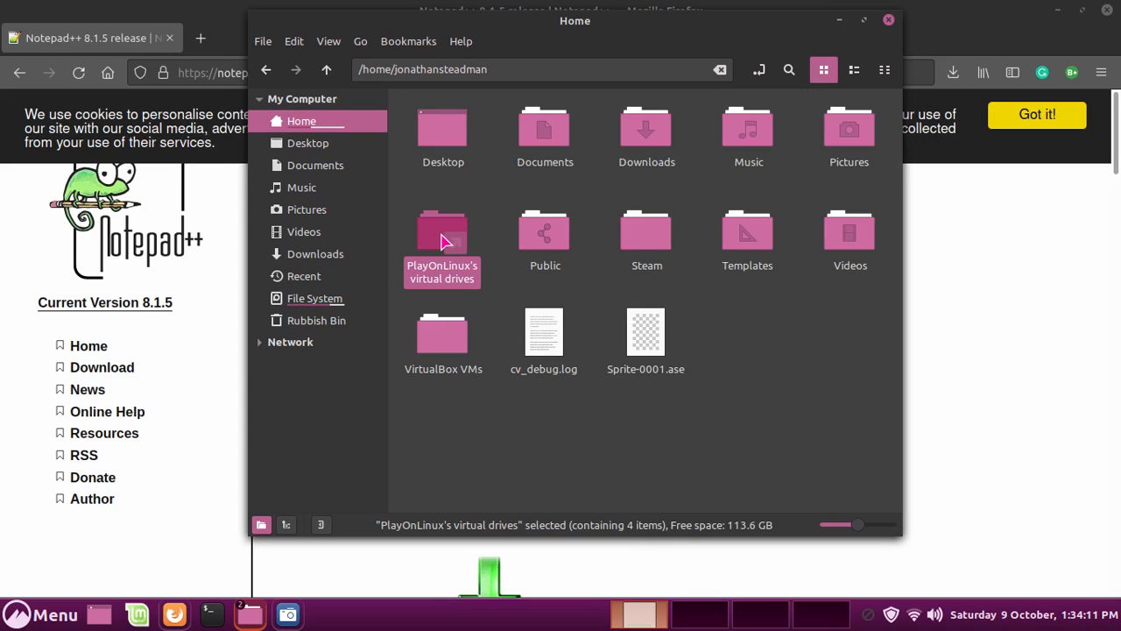
double_click(442, 240)
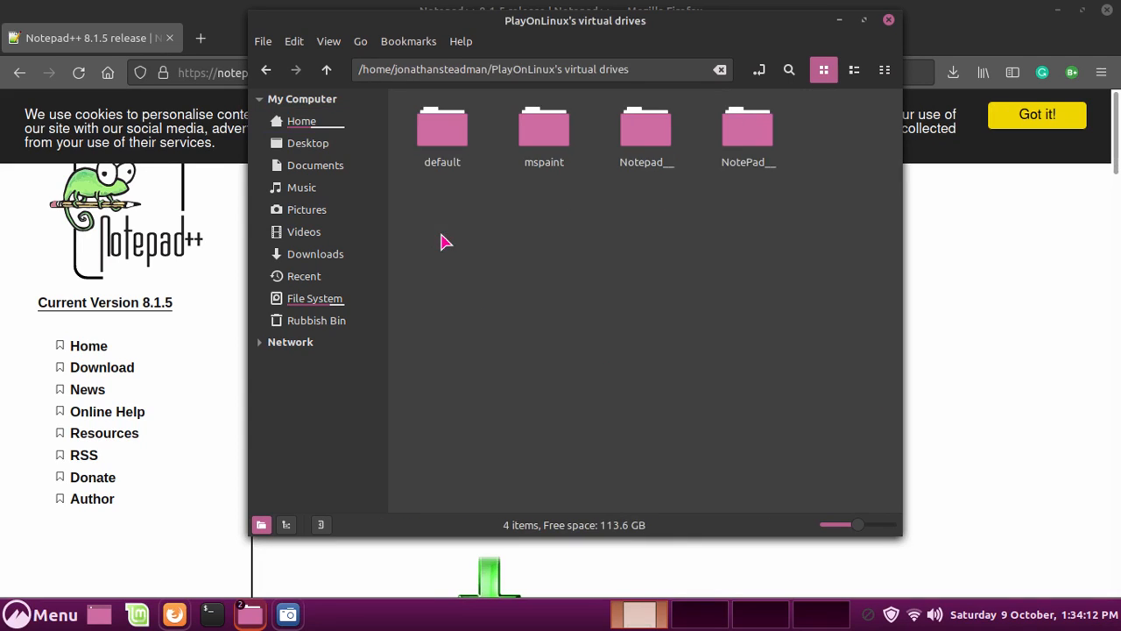
double_click(526, 150)
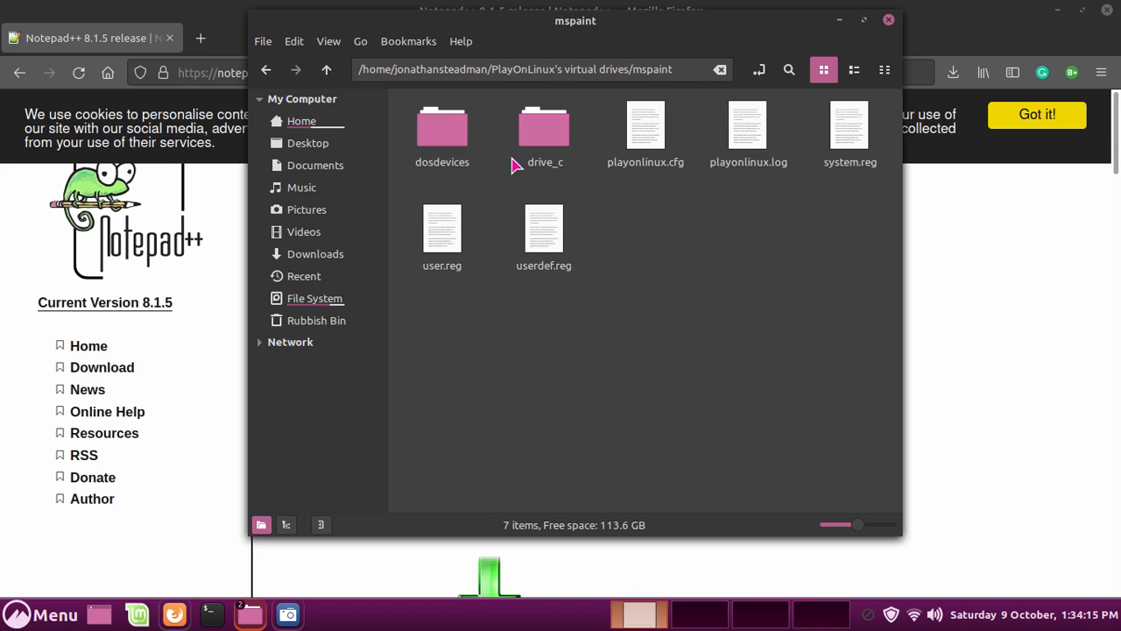
double_click(448, 154)
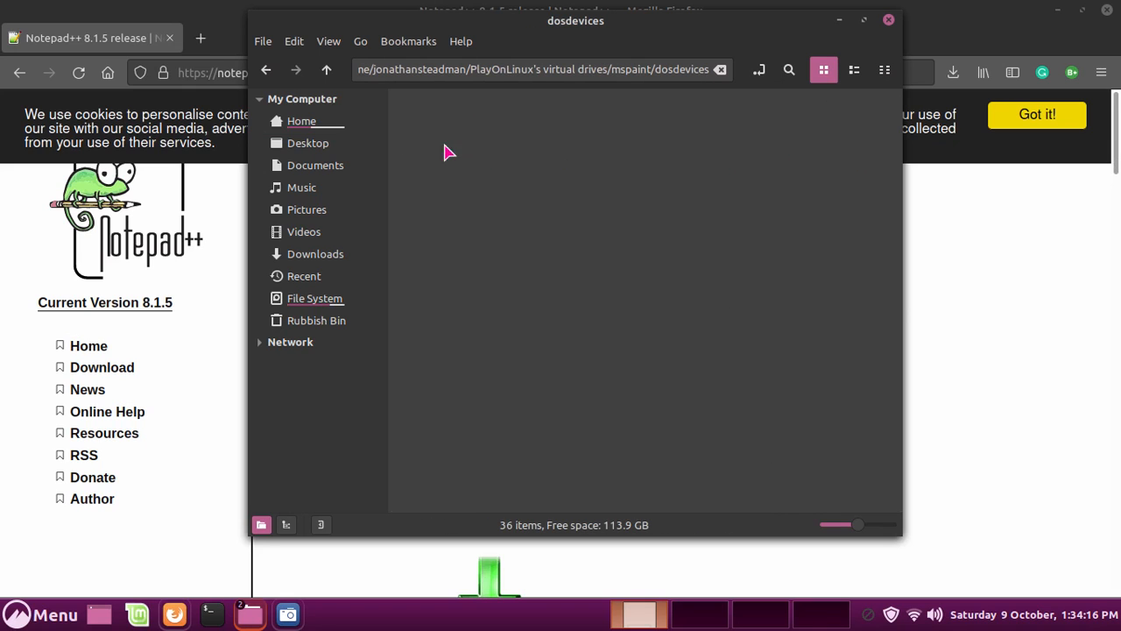
left_click(261, 73)
double_click(533, 141)
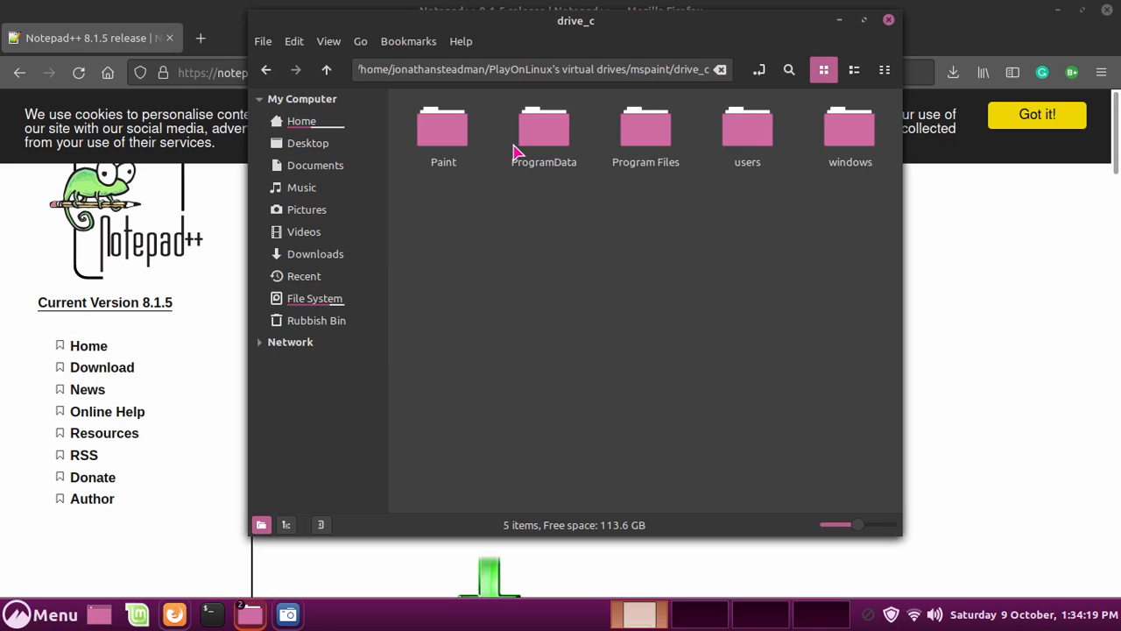
double_click(463, 143)
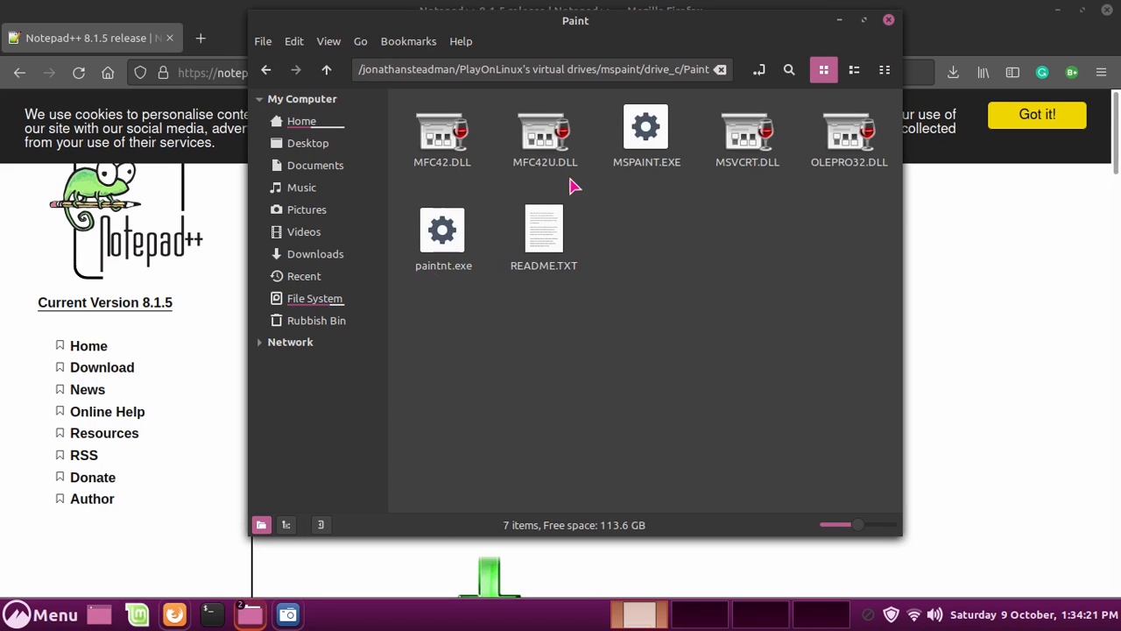
Examine the properties and permissions of MSPAINT.EXE, then close them
right_click(648, 145)
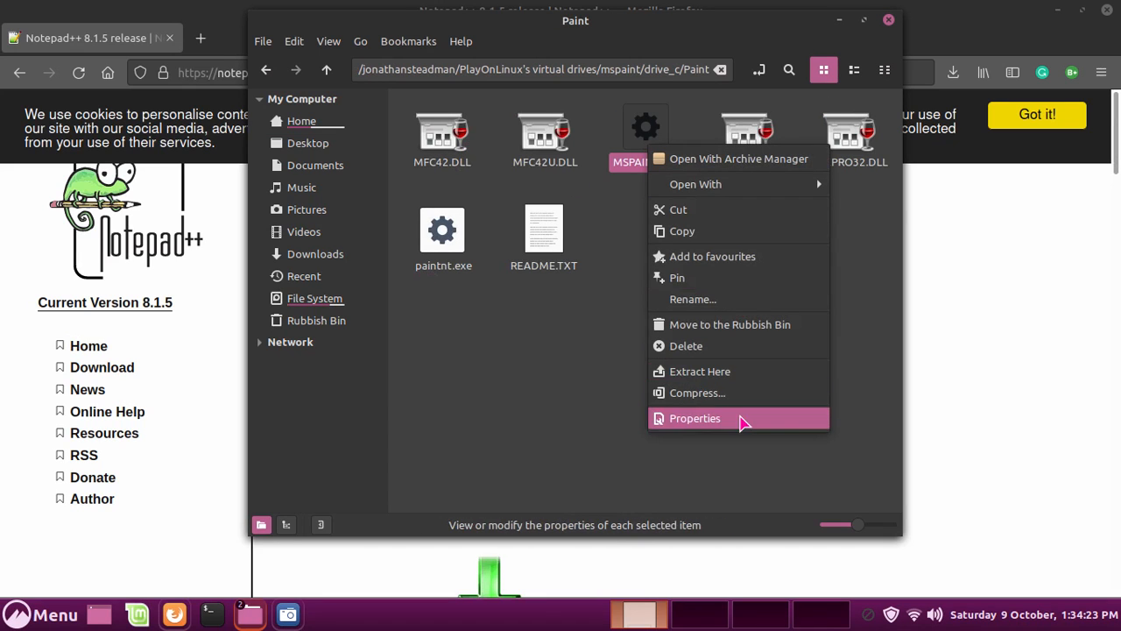
left_click(695, 418)
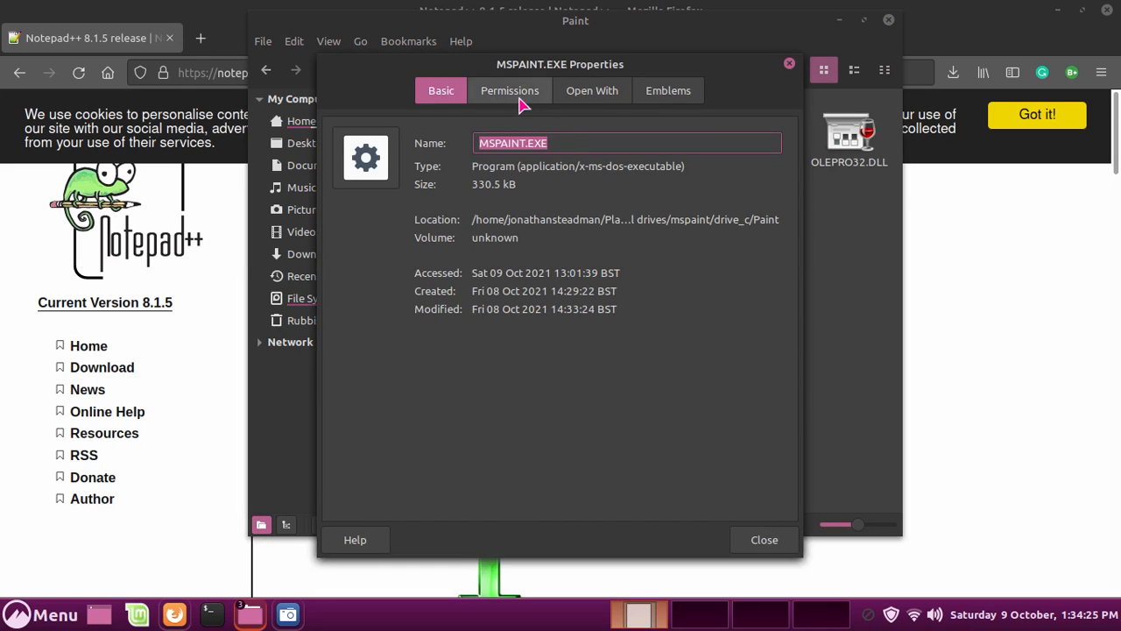
left_click(510, 91)
left_click(764, 539)
Run MSPAINT.EXE through Q4Wine with the Default prefix and no virtual desktop, and switch to the Paint window
right_click(642, 151)
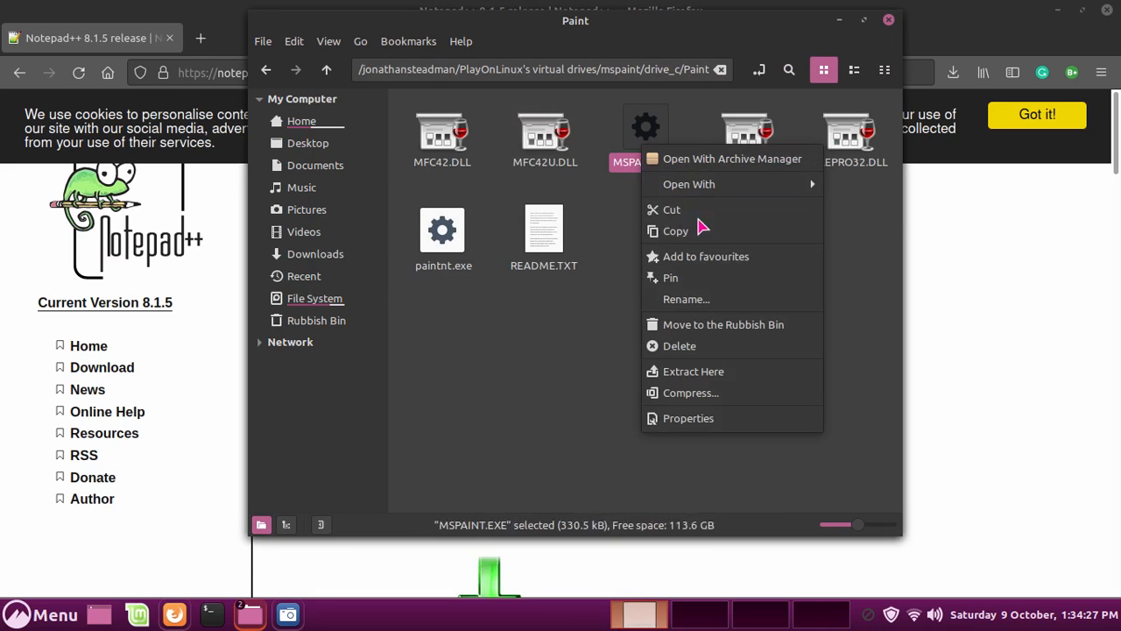
mouse_move(710, 184)
left_click(838, 184)
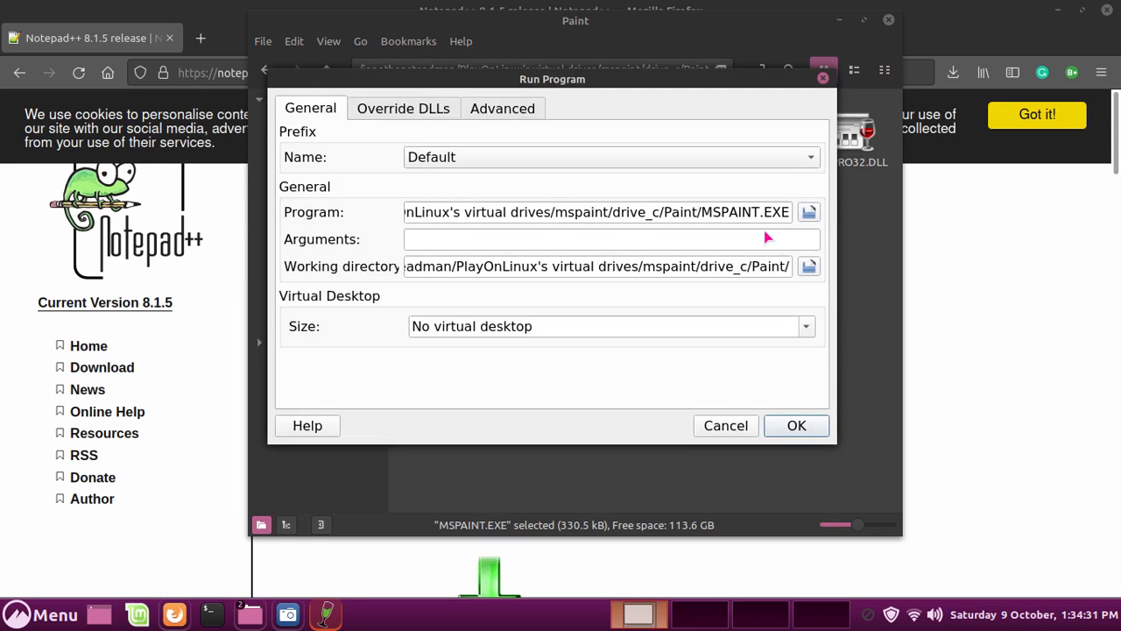
left_click(774, 430)
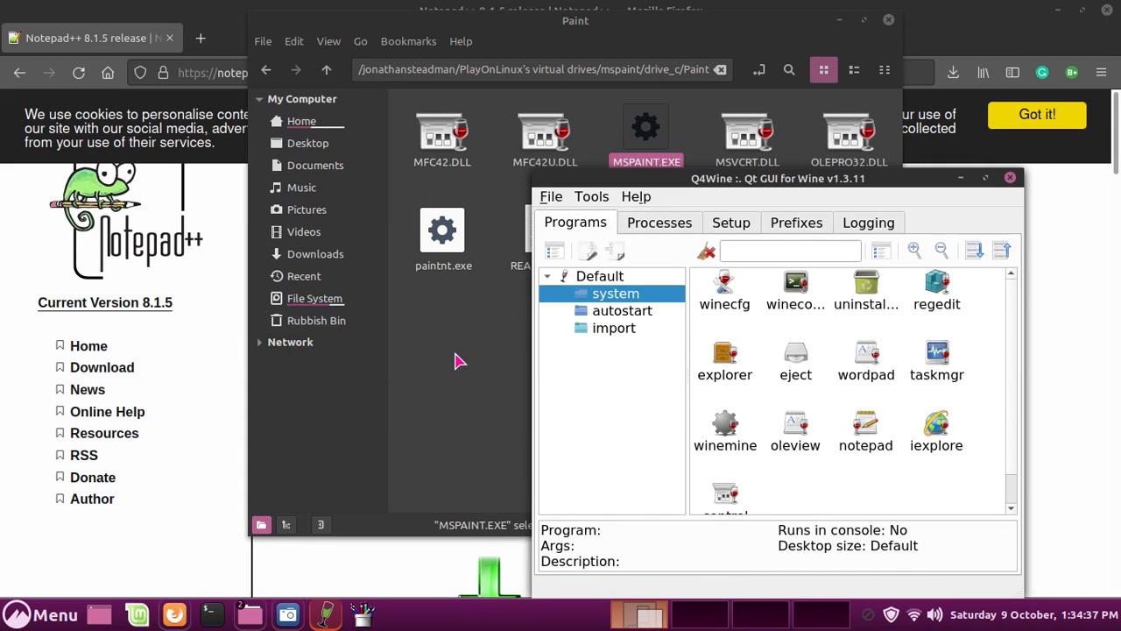
left_click(715, 106)
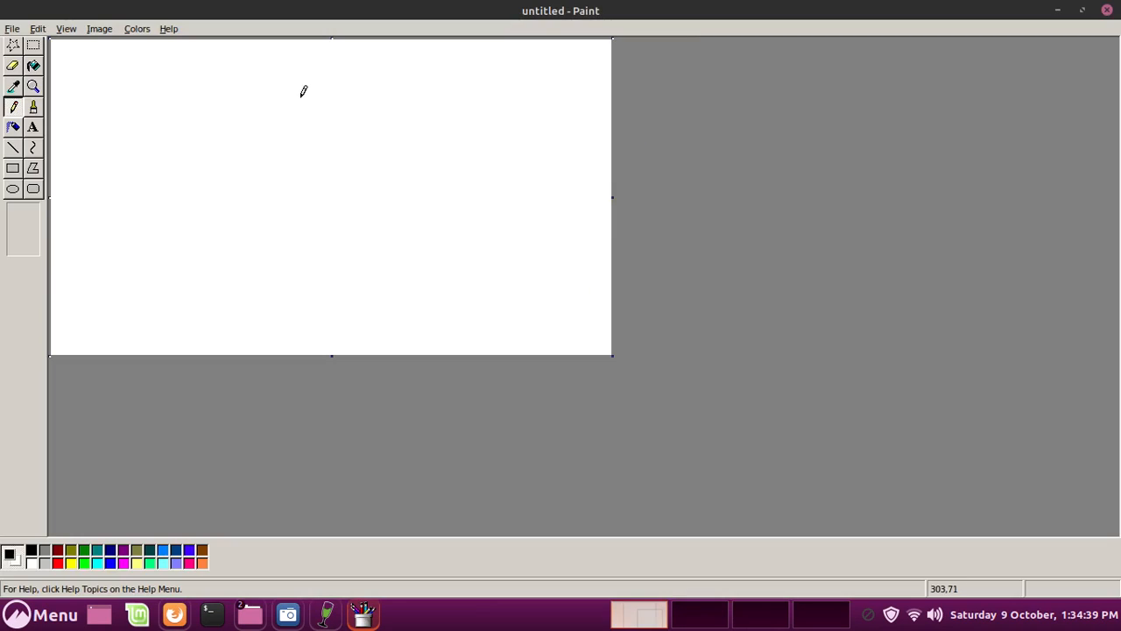
Scribble freehand pencil lines across the blank canvas to test Paint, then close it without saving the drawing
mouse_move(300, 98)
left_mouse_down()
mouse_move(378, 219)
mouse_move(383, 105)
mouse_move(477, 292)
mouse_move(100, 167)
mouse_move(231, 97)
mouse_move(551, 140)
mouse_move(591, 181)
mouse_move(488, 294)
mouse_move(427, 53)
mouse_move(150, 125)
mouse_move(253, 177)
mouse_move(280, 142)
left_mouse_up()
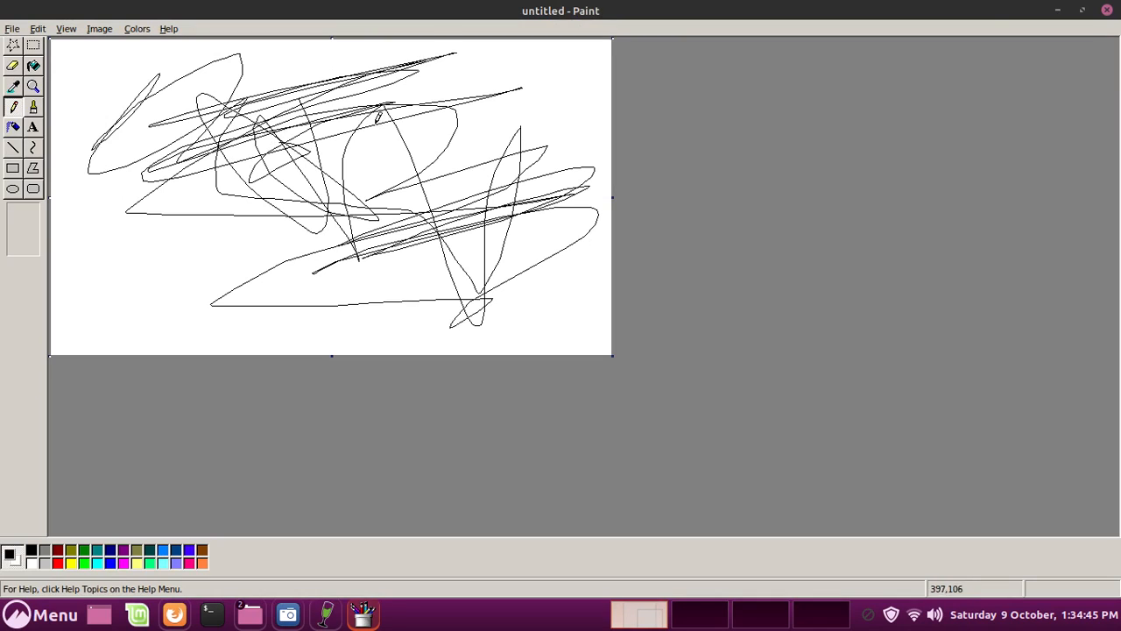
left_click(1107, 10)
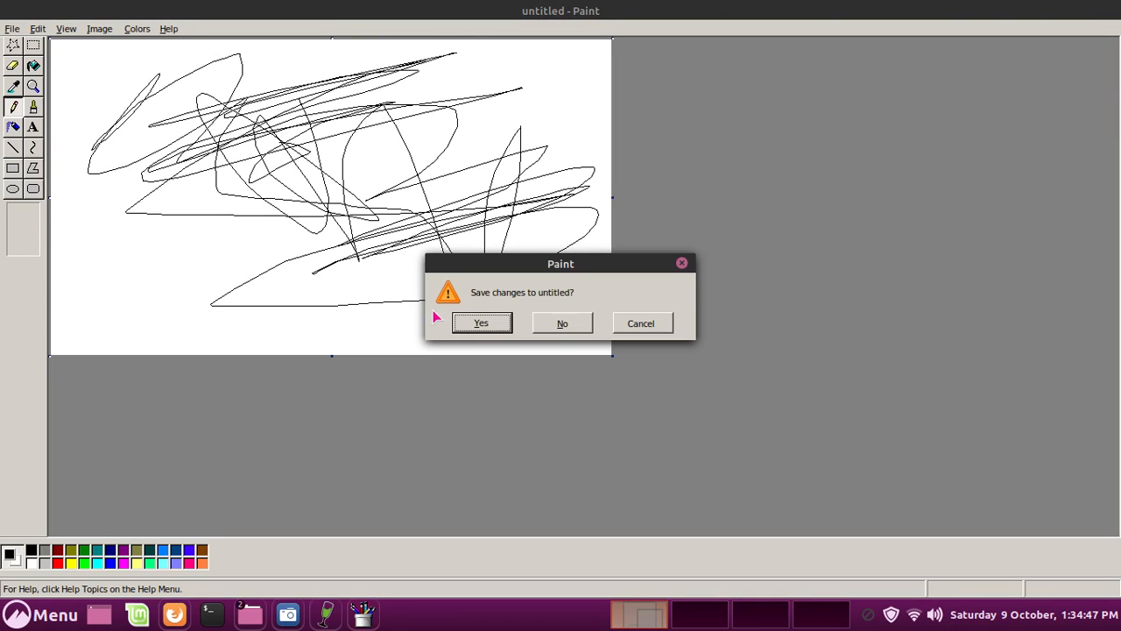
left_click(562, 323)
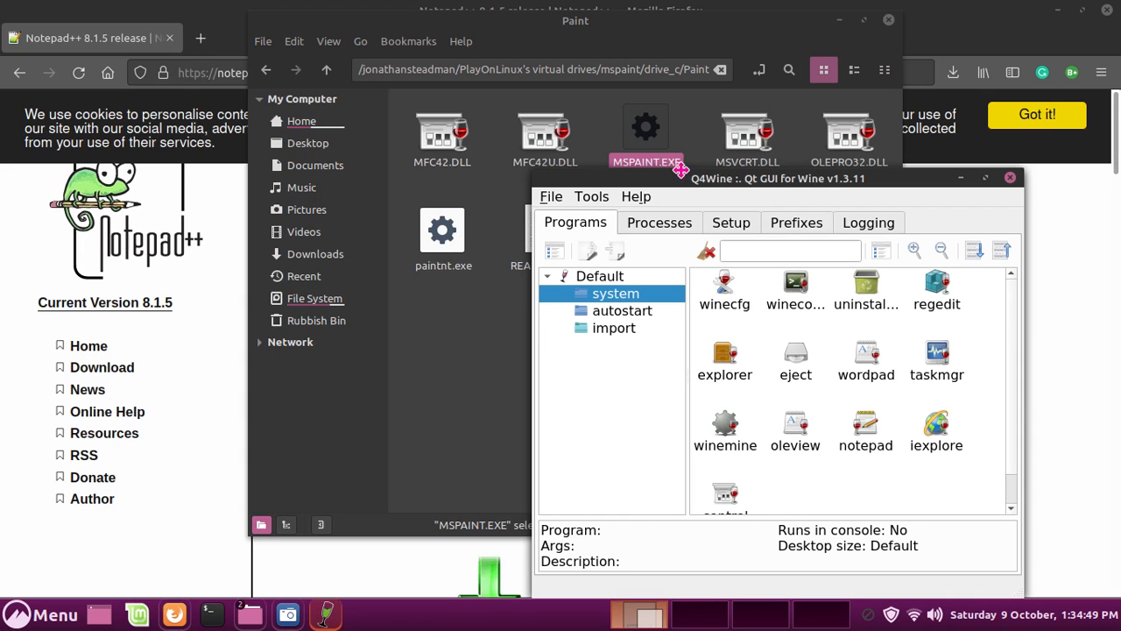
Close the Q4Wine window, shift the Paint folder window aside and clear its file selection
mouse_move(677, 182)
left_mouse_down()
mouse_move(770, 95)
mouse_move(700, 18)
mouse_move(426, 35)
mouse_move(513, 61)
mouse_move(566, 34)
left_mouse_up()
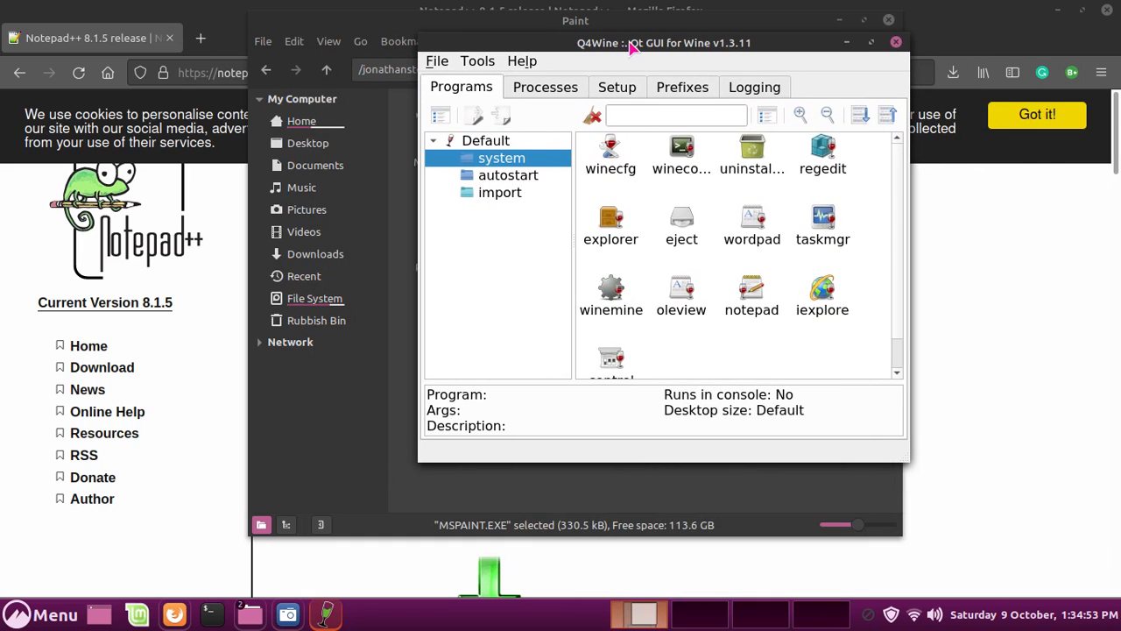
left_click_drag(634, 48, 638, 94)
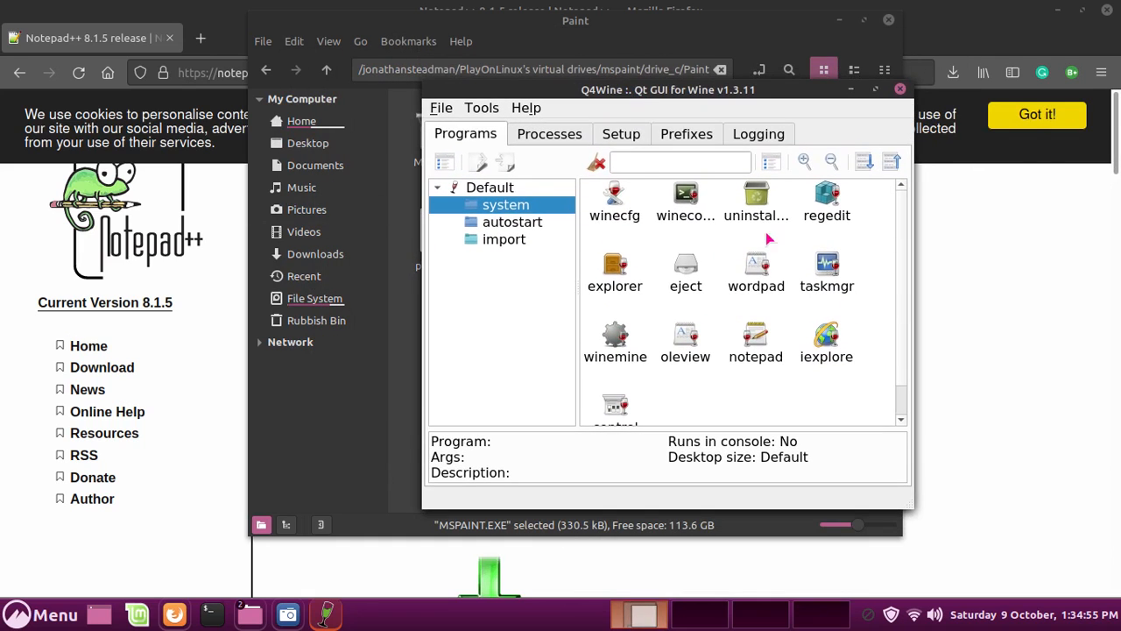
scroll(767, 239, "down", 1)
scroll(767, 239, "up", 1)
left_click(900, 88)
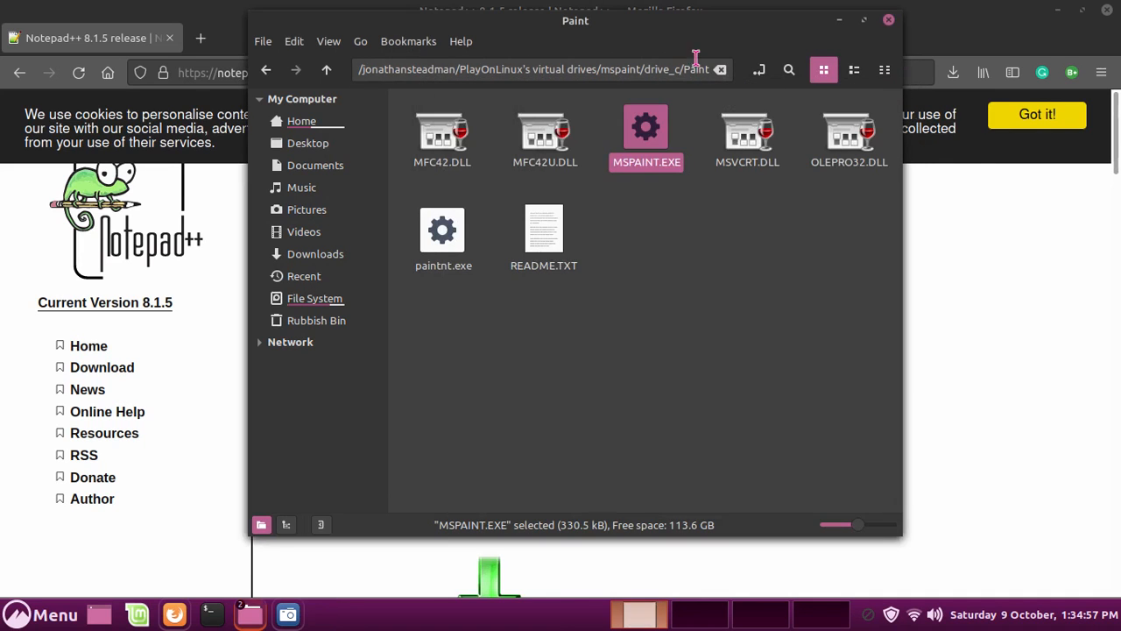
mouse_move(693, 55)
left_mouse_down()
mouse_move(726, 45)
mouse_move(791, 108)
left_mouse_up()
left_click(797, 317)
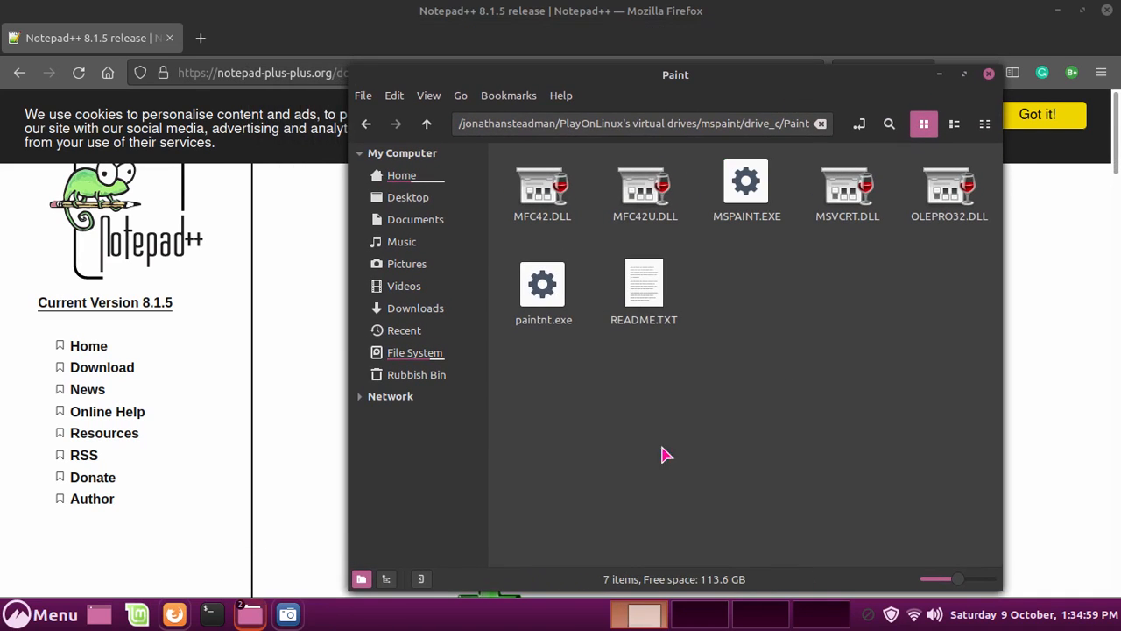
Search the installed applications for PlayOnLinux, launch it and bring its window in front of the Paint folder
left_click(14, 620)
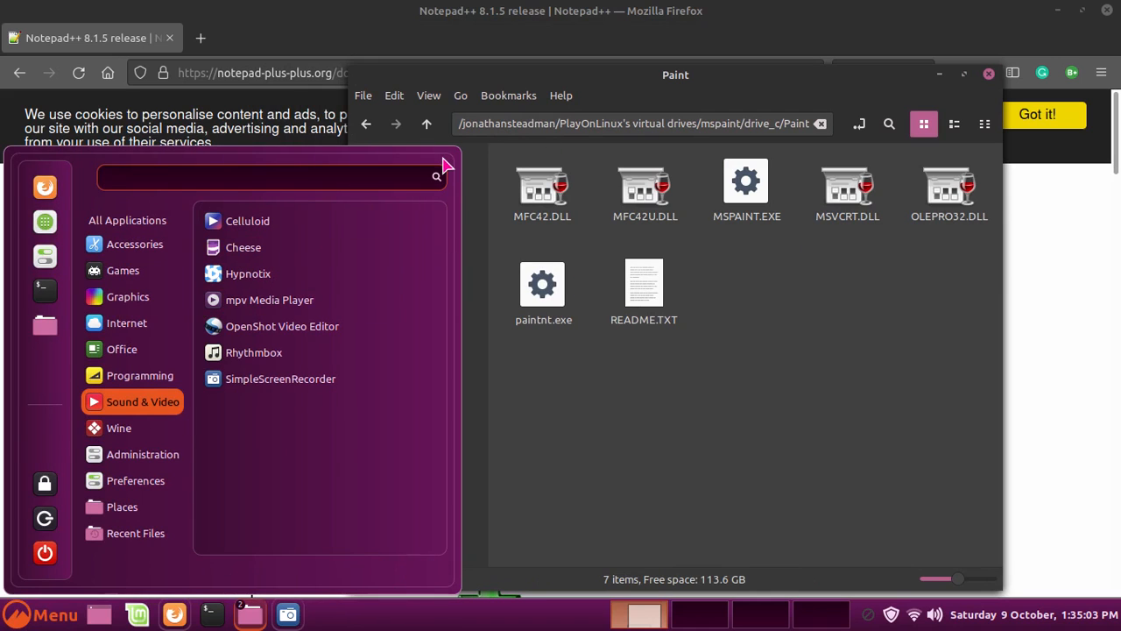
type("play ol")
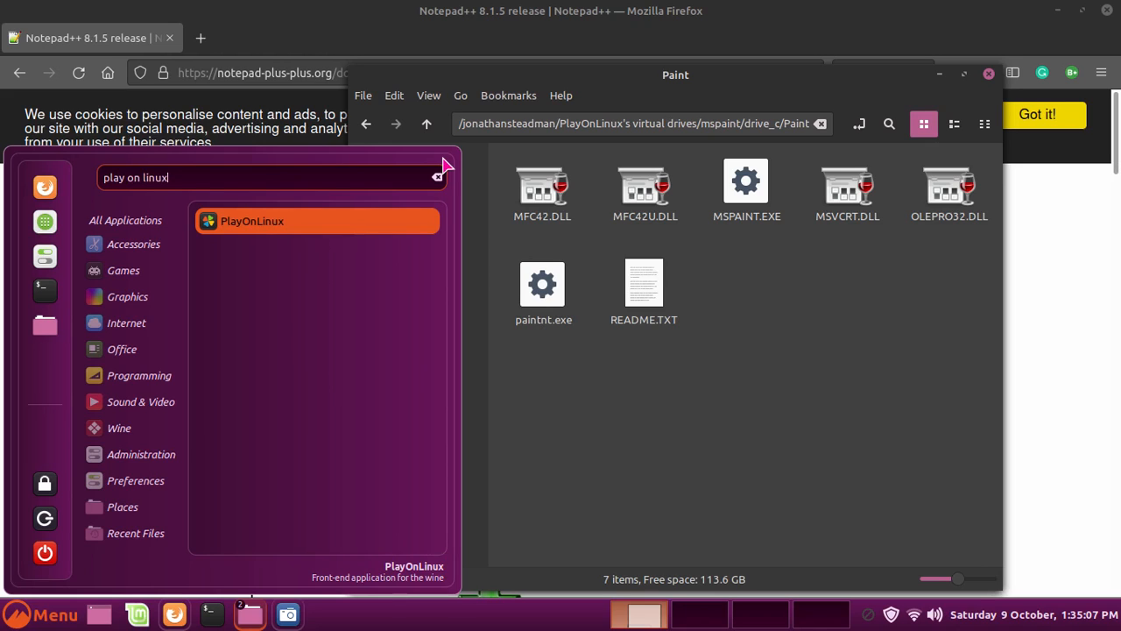
left_click(393, 223)
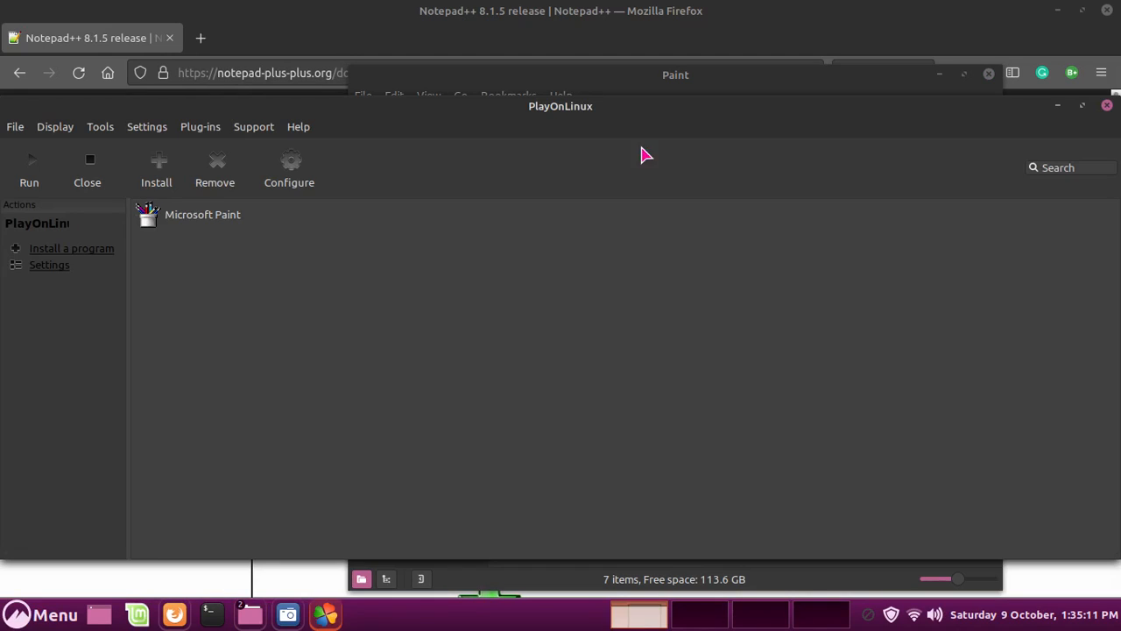
mouse_move(607, 119)
left_mouse_down()
mouse_move(680, 242)
mouse_move(595, 350)
mouse_move(580, 88)
left_mouse_up()
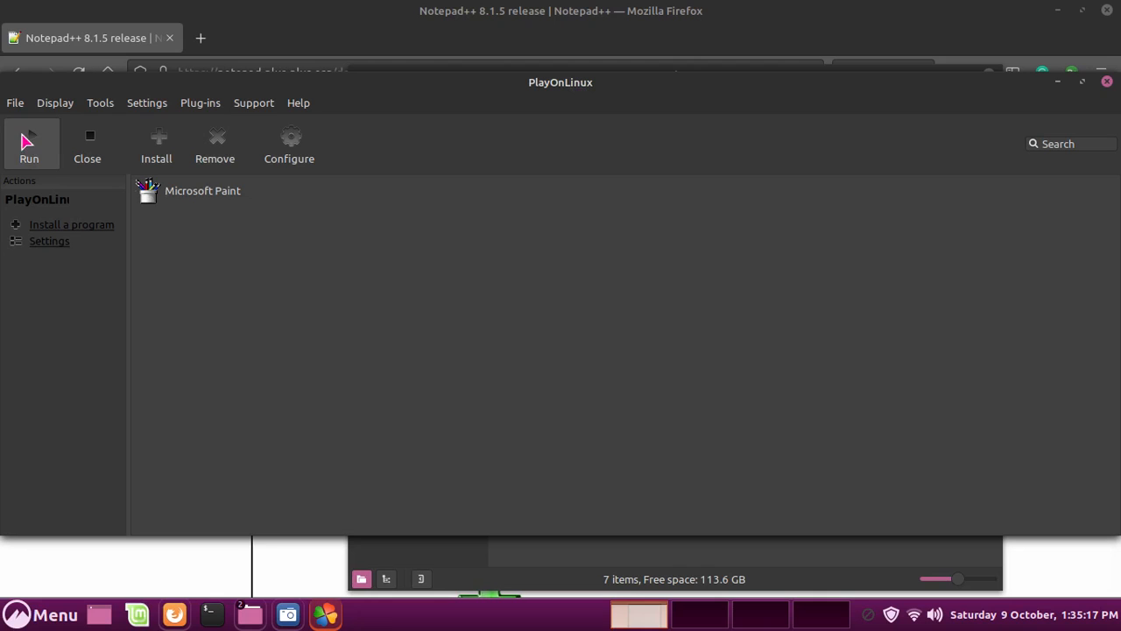
left_click(561, 69)
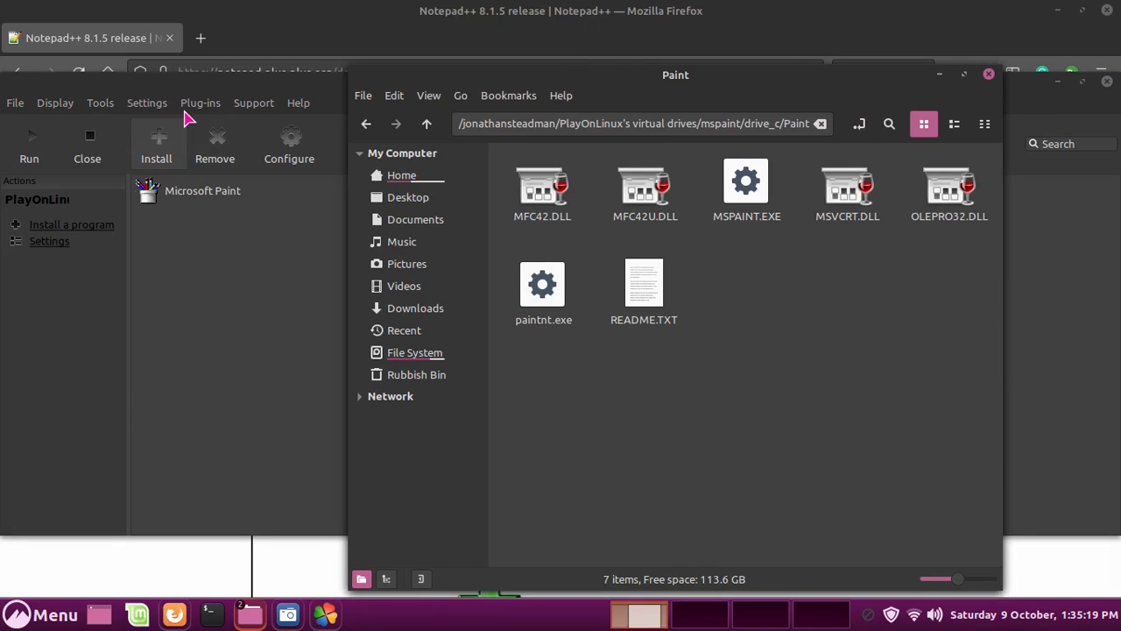
left_click(182, 82)
left_click_drag(194, 85, 248, 128)
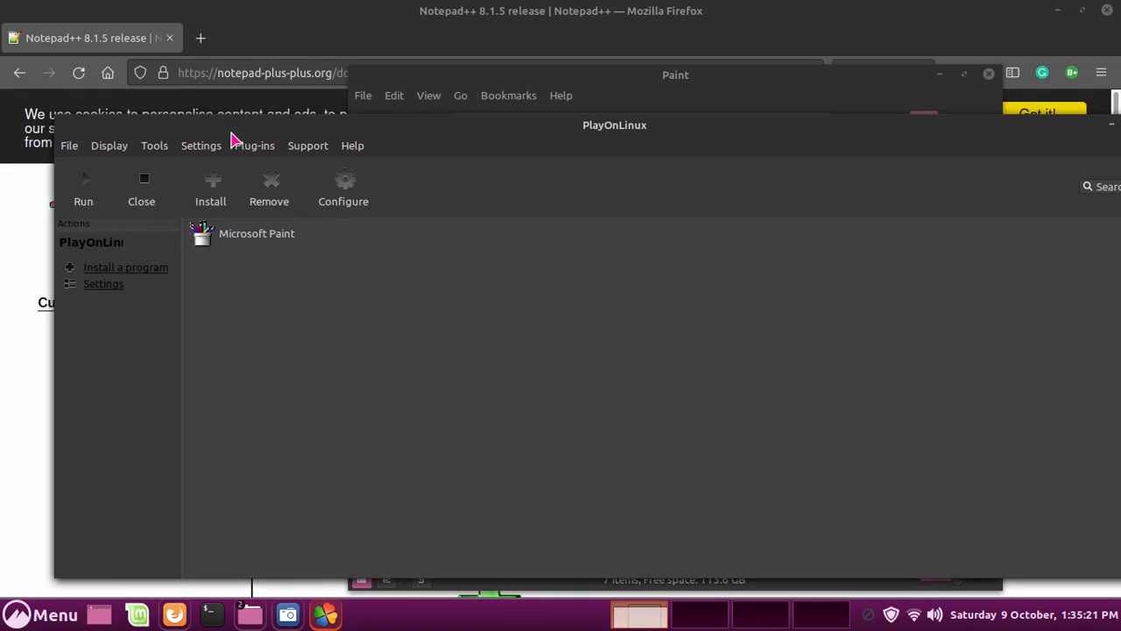
Try to run Microsoft Paint from PlayOnLinux, and close the DOSBox window that opens
left_click(231, 237)
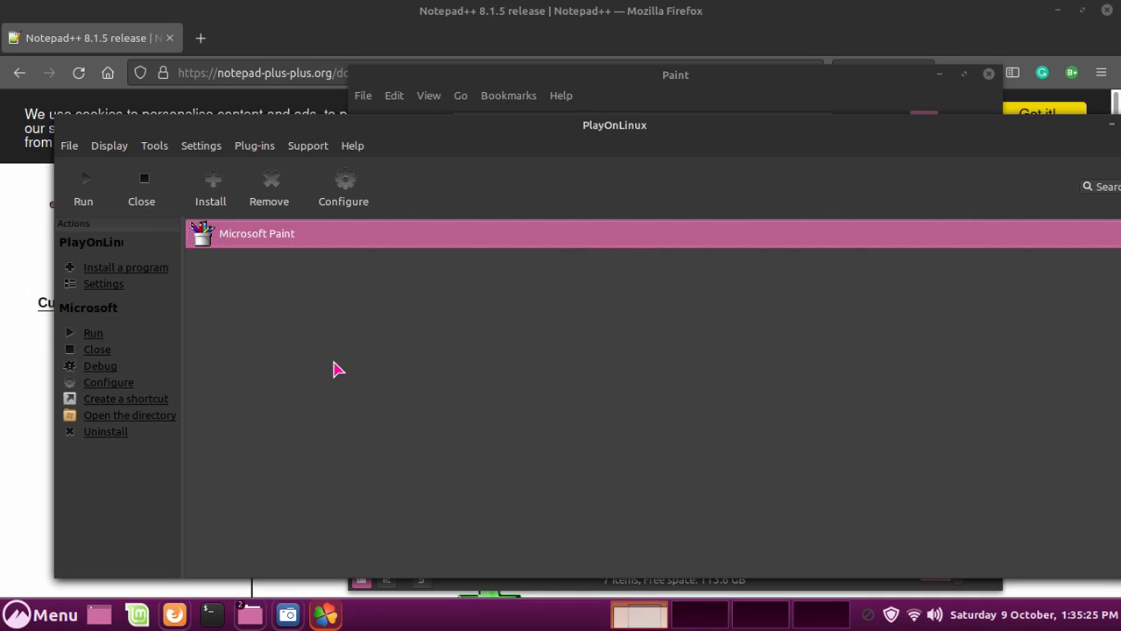
left_click_drag(347, 140, 283, 150)
left_click_drag(59, 143, 63, 138)
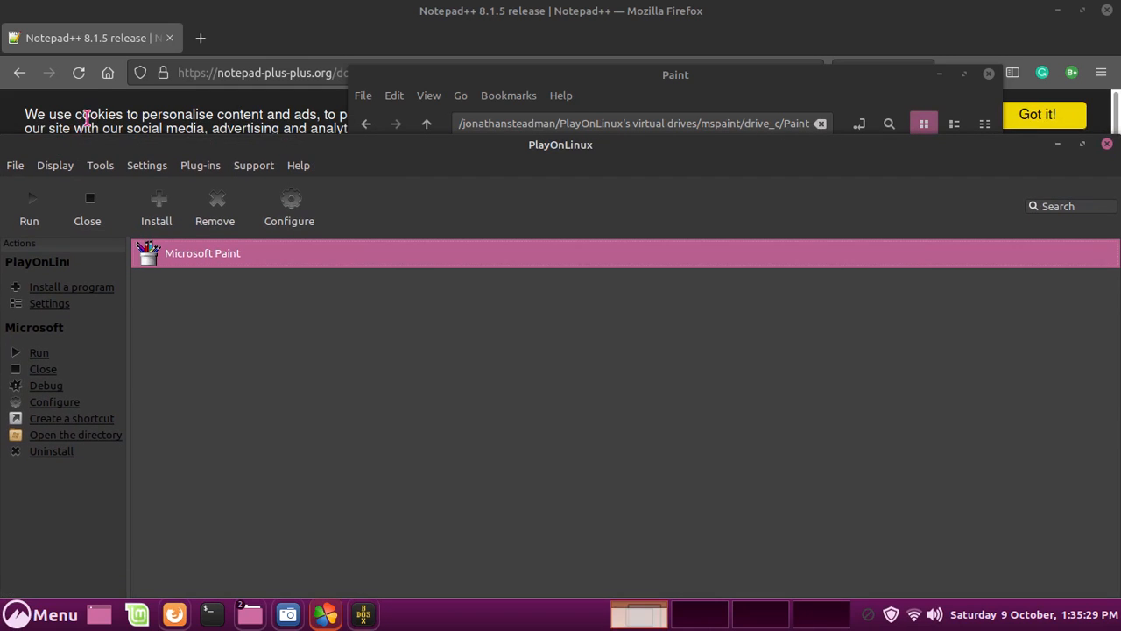
left_click_drag(449, 164, 477, 342)
left_click(561, 154)
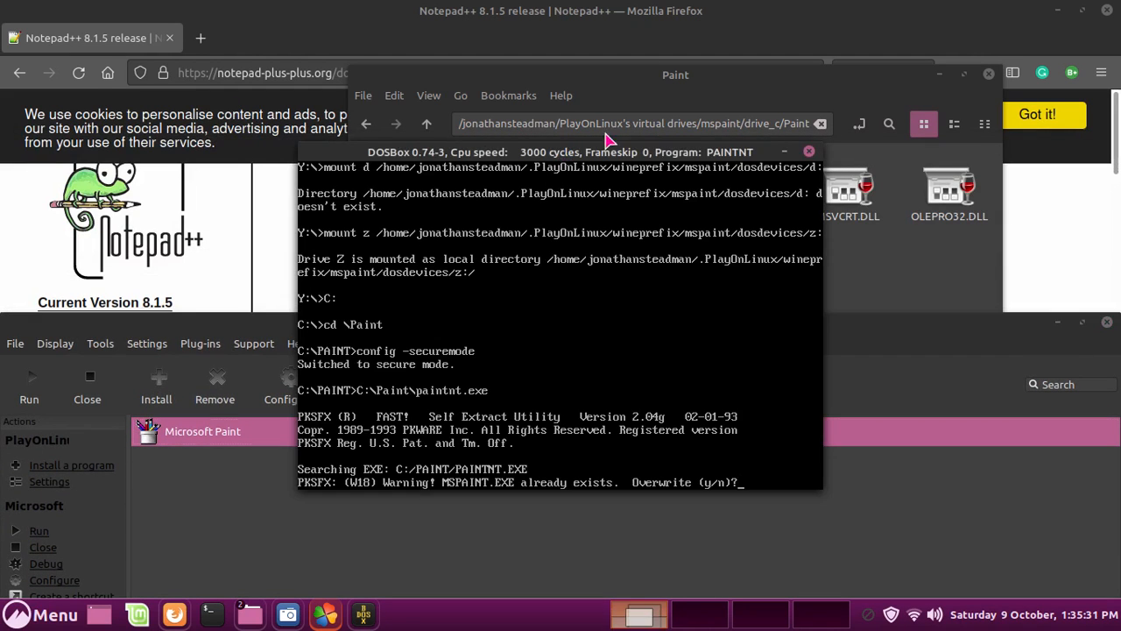
left_click(809, 154)
left_click_drag(378, 325, 396, 44)
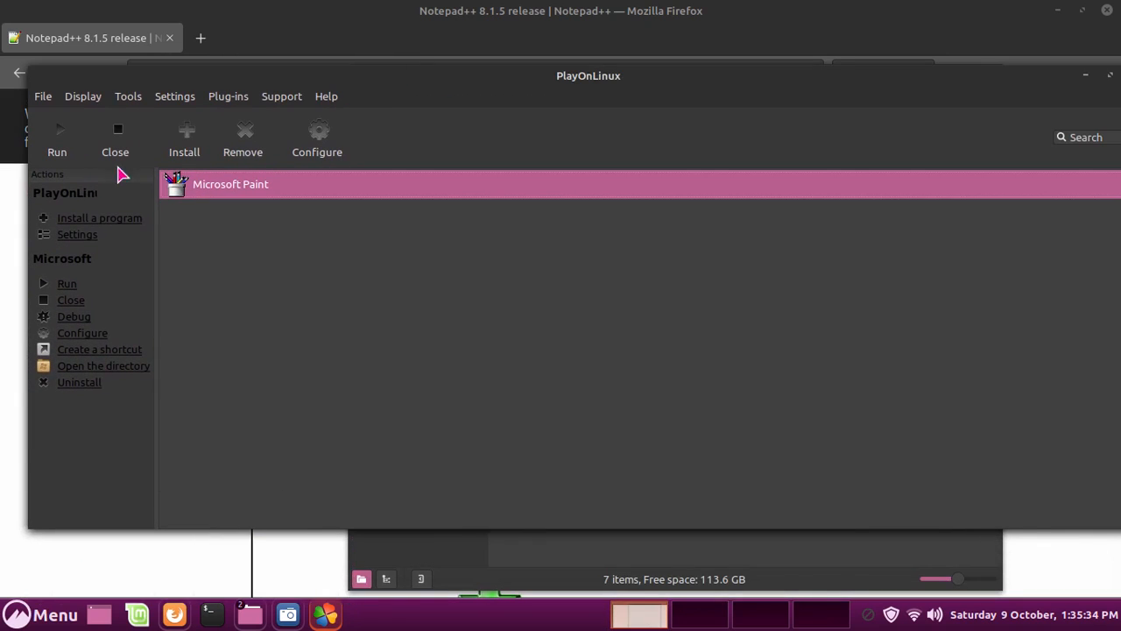
Browse the Education and Development programs PlayOnLinux can install, and examine the descriptions of Notepad Plus Plus and Code::Blocks 10.05
left_click(79, 221)
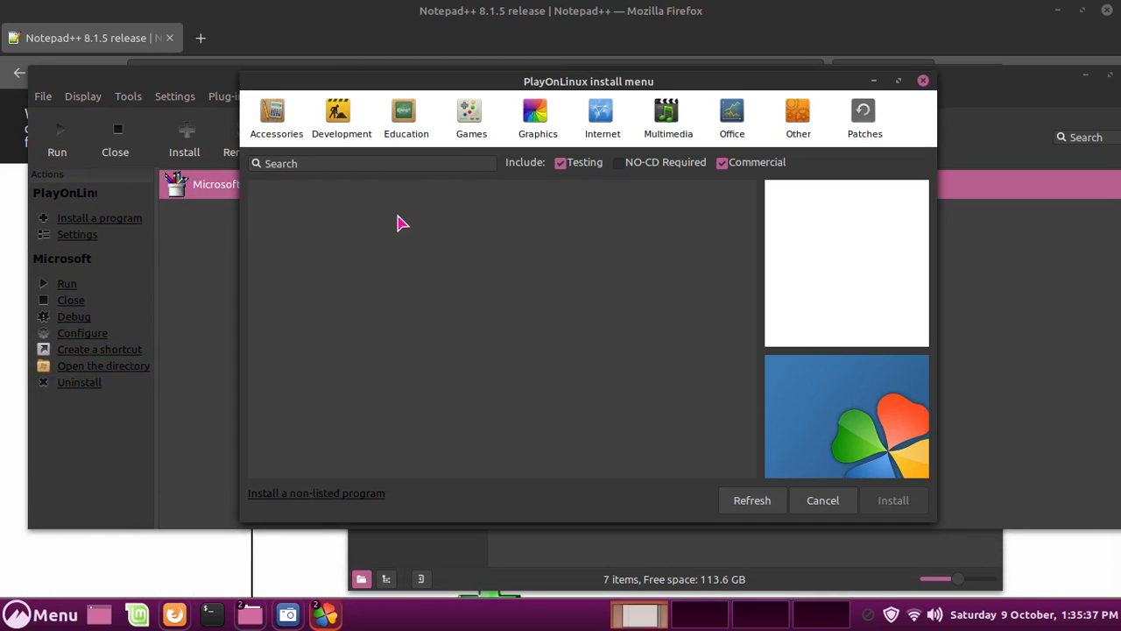
left_click(404, 112)
scroll(404, 412, "down", 5)
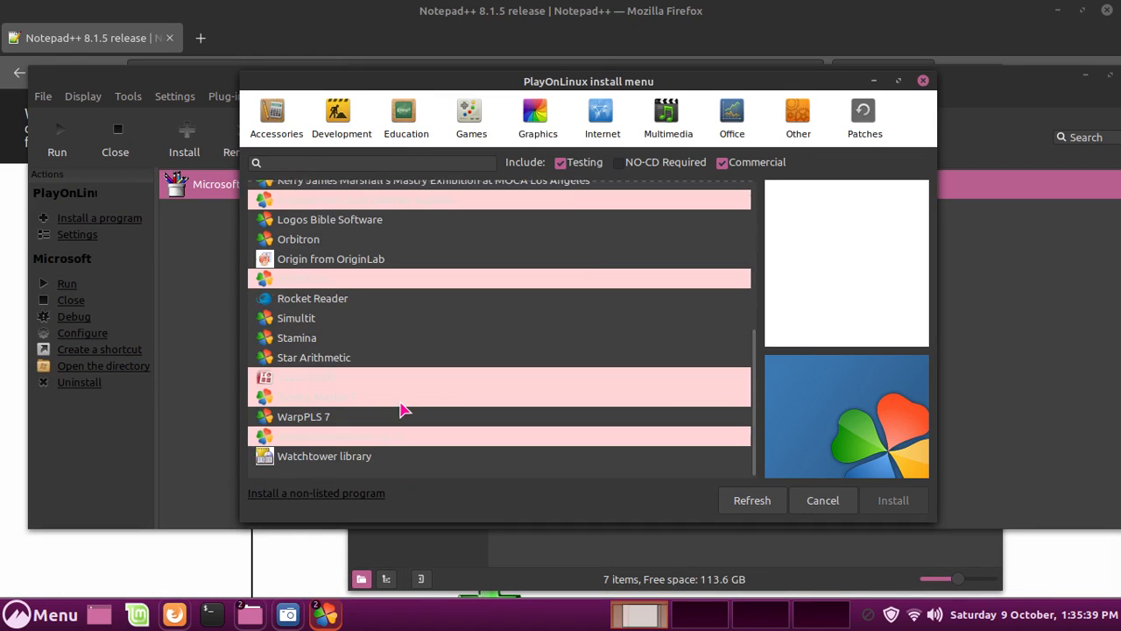
left_click(351, 118)
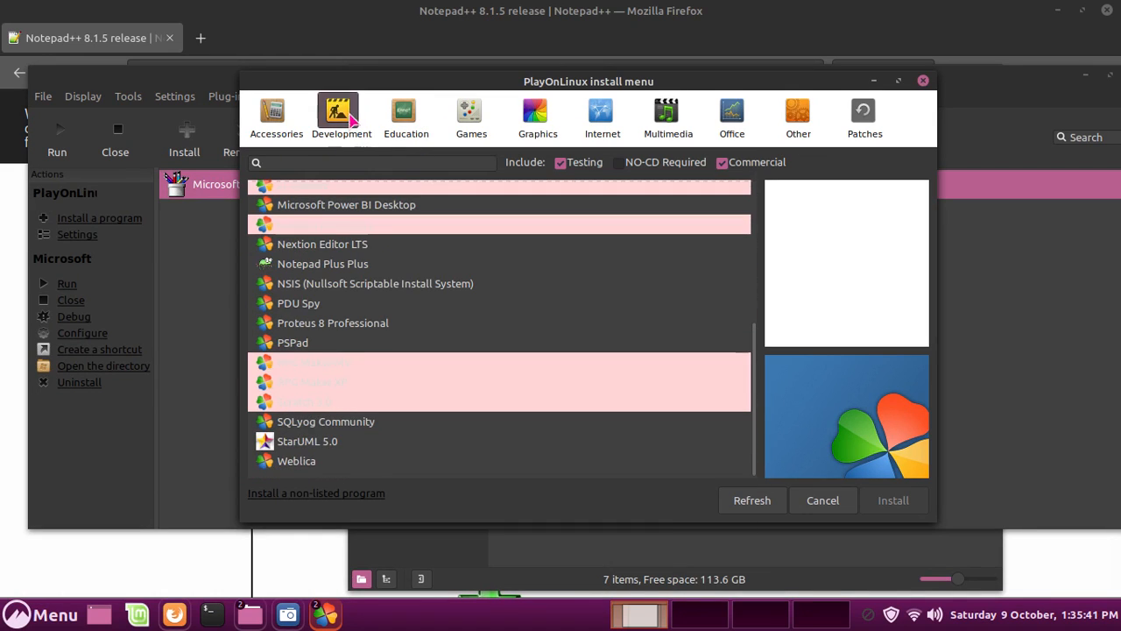
scroll(388, 323, "up", 2)
scroll(382, 323, "down", 2)
left_click(331, 267)
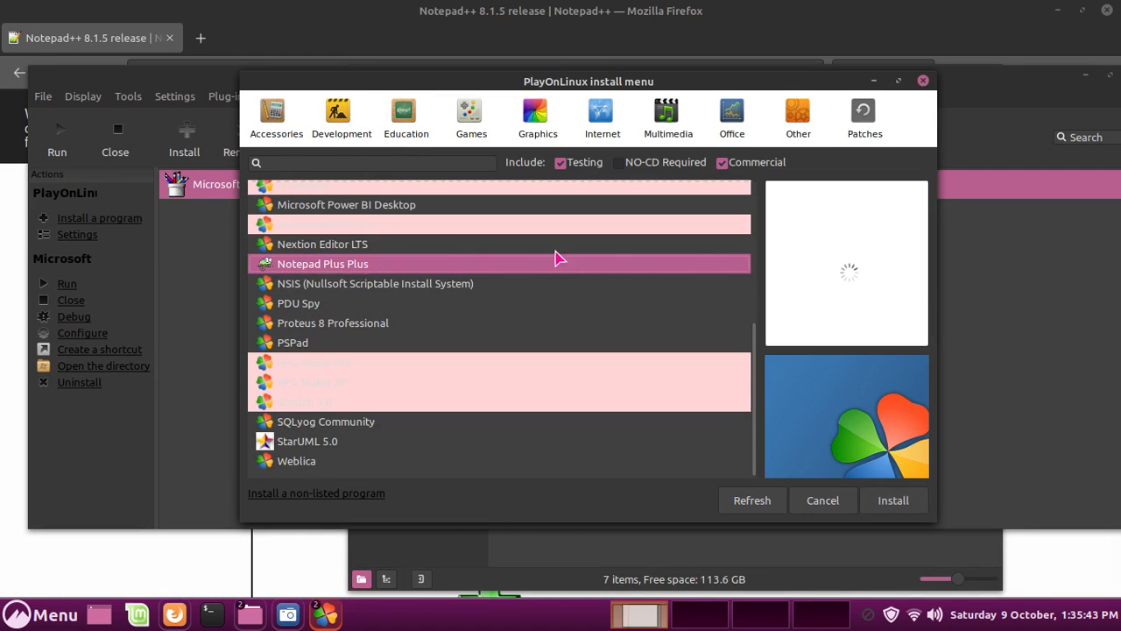
scroll(429, 357, "up", 5)
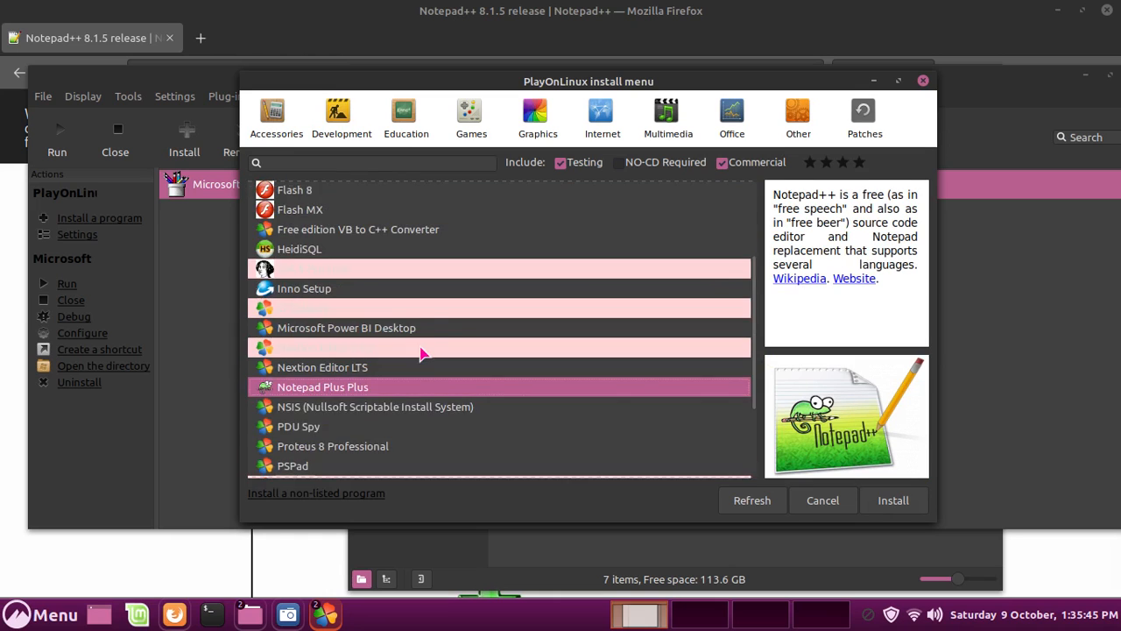
scroll(420, 350, "down", 5)
scroll(430, 343, "up", 5)
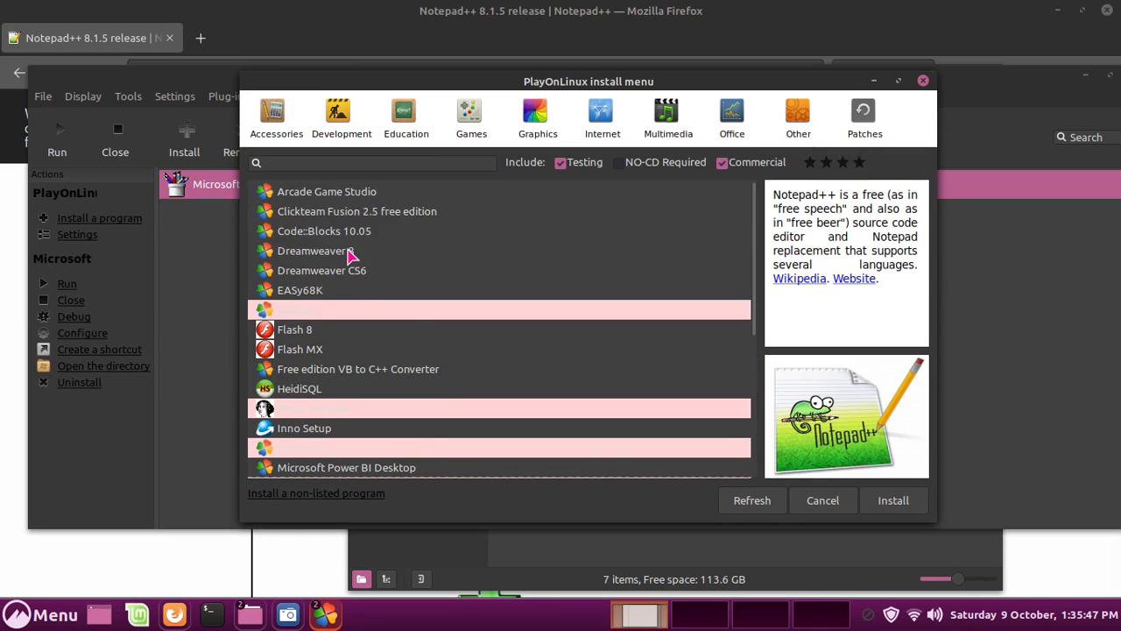
left_click(354, 231)
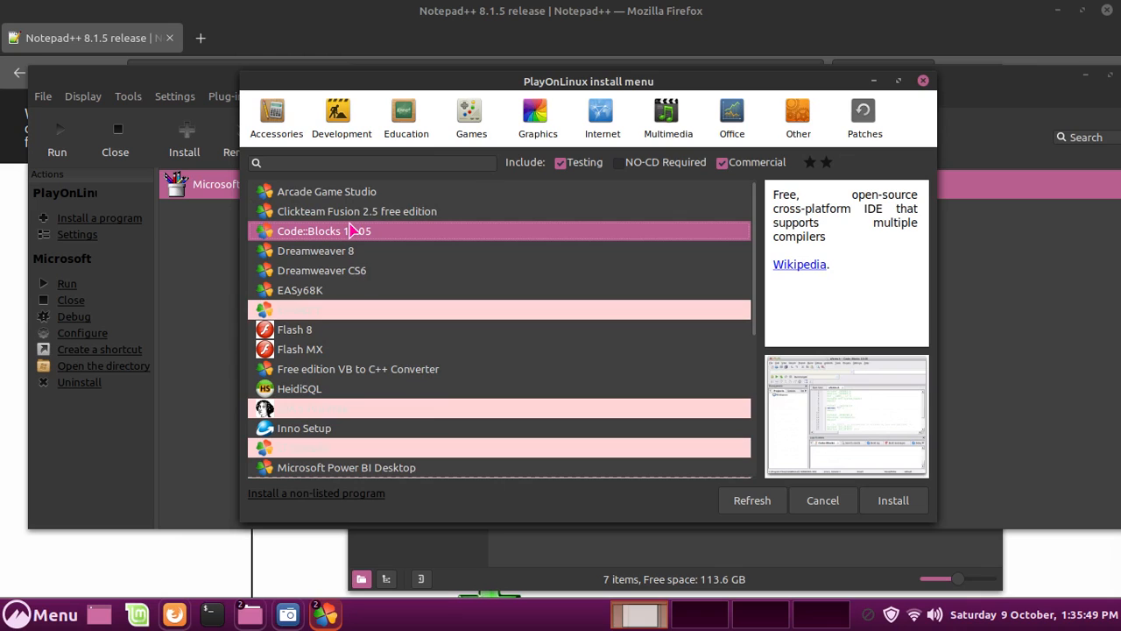
Start the manual installation of a non-listed program, accept the notices and choose to install it in a new virtual drive
left_click(337, 496)
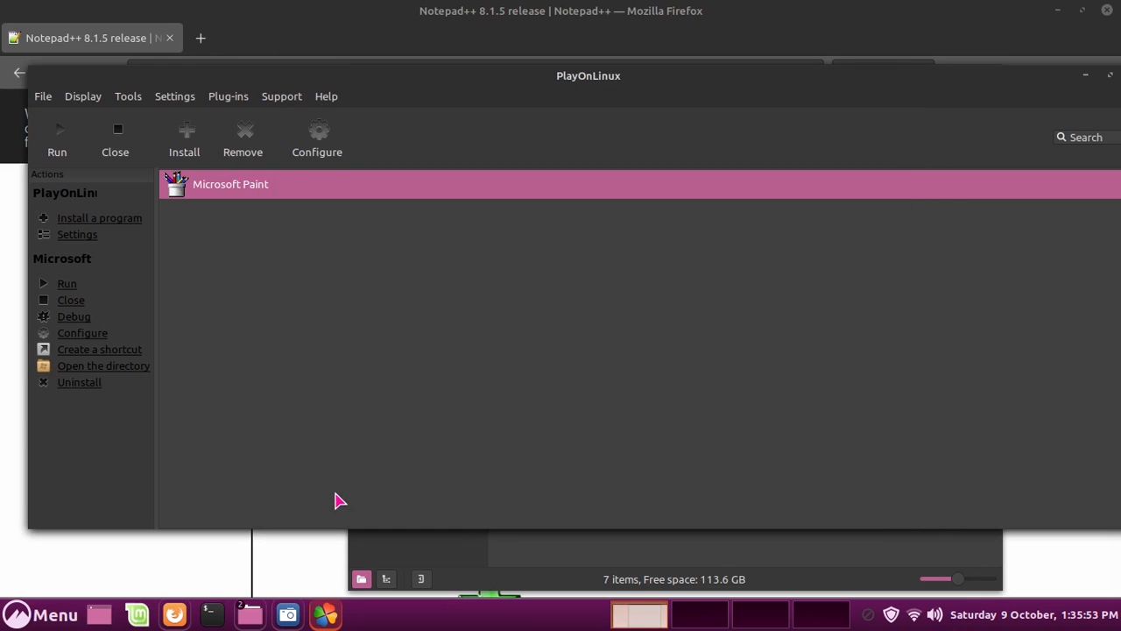
left_click(289, 614)
left_click_drag(456, 141, 417, 122)
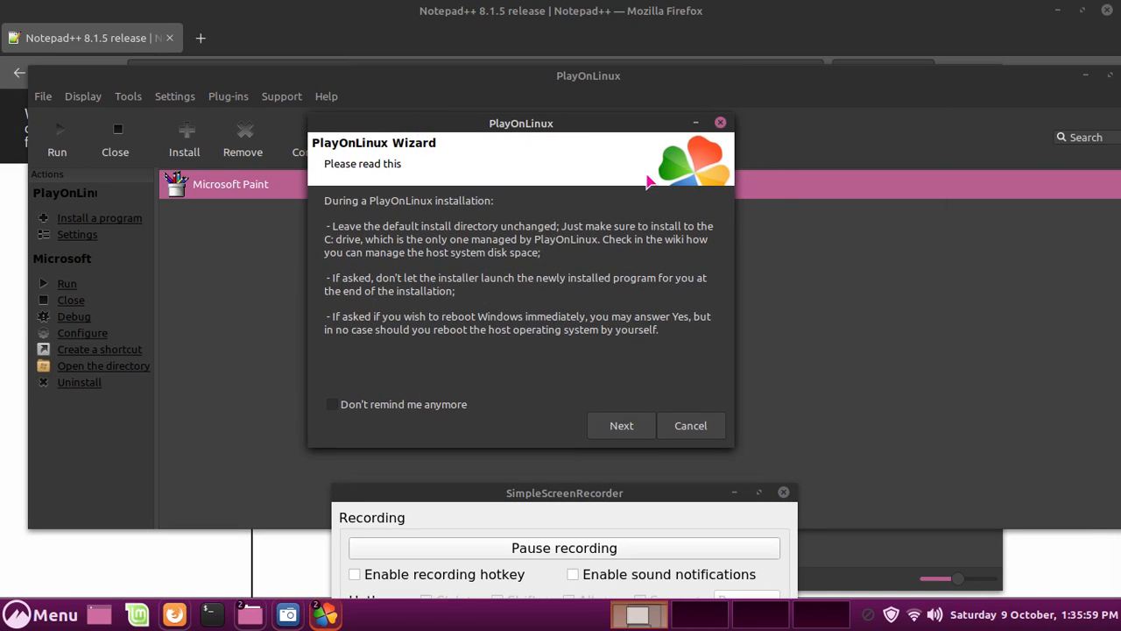
left_click(637, 430)
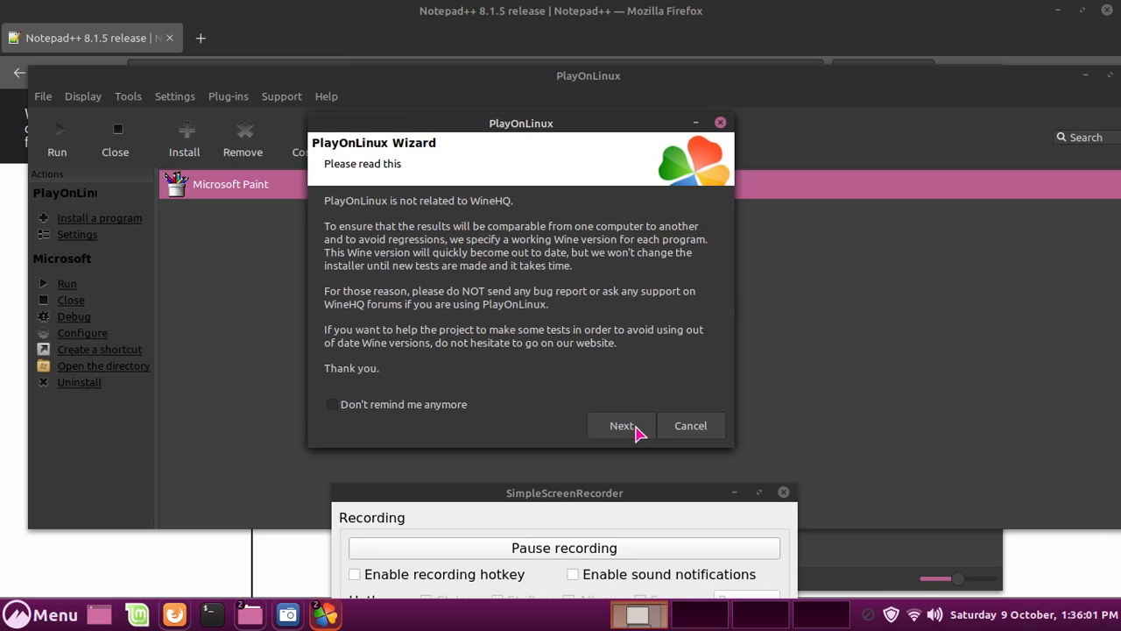
left_click(638, 430)
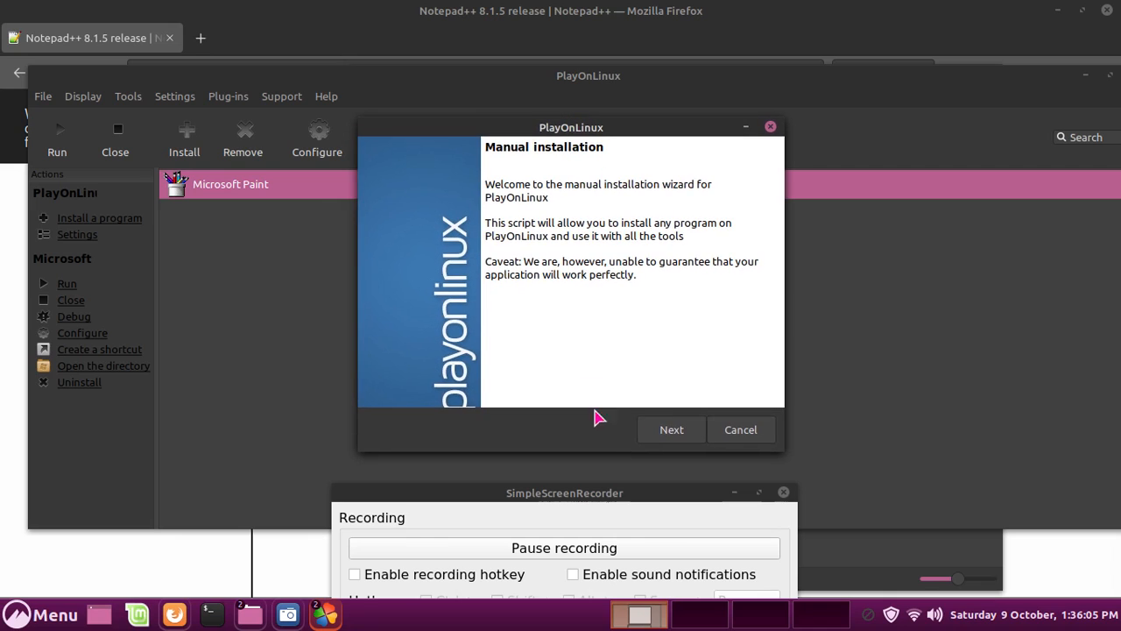
left_click(655, 427)
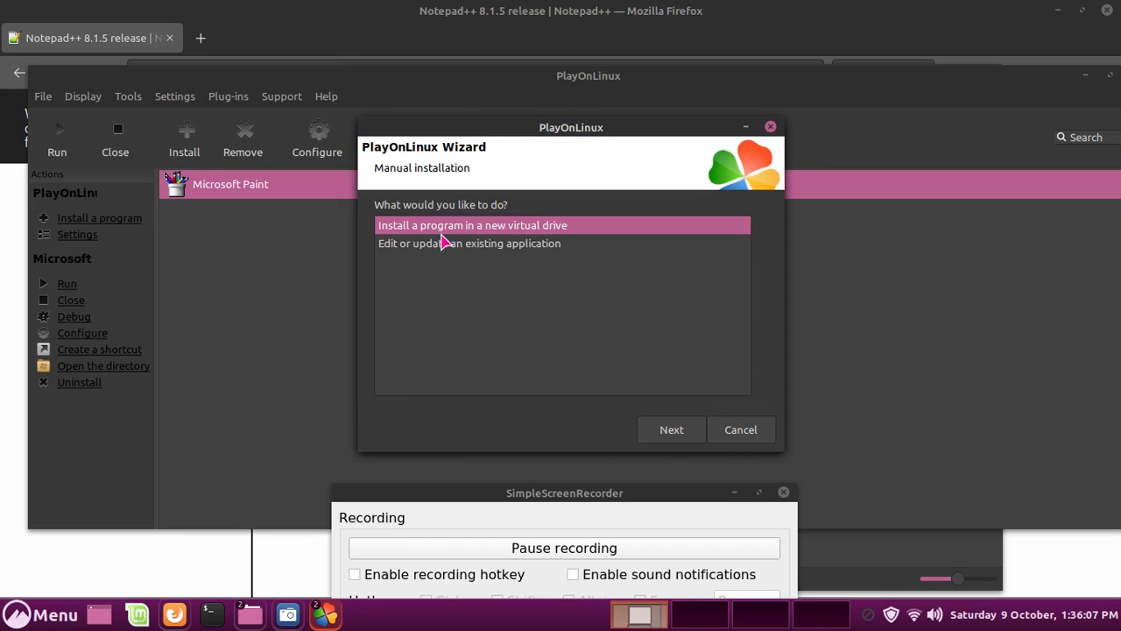
left_click(661, 431)
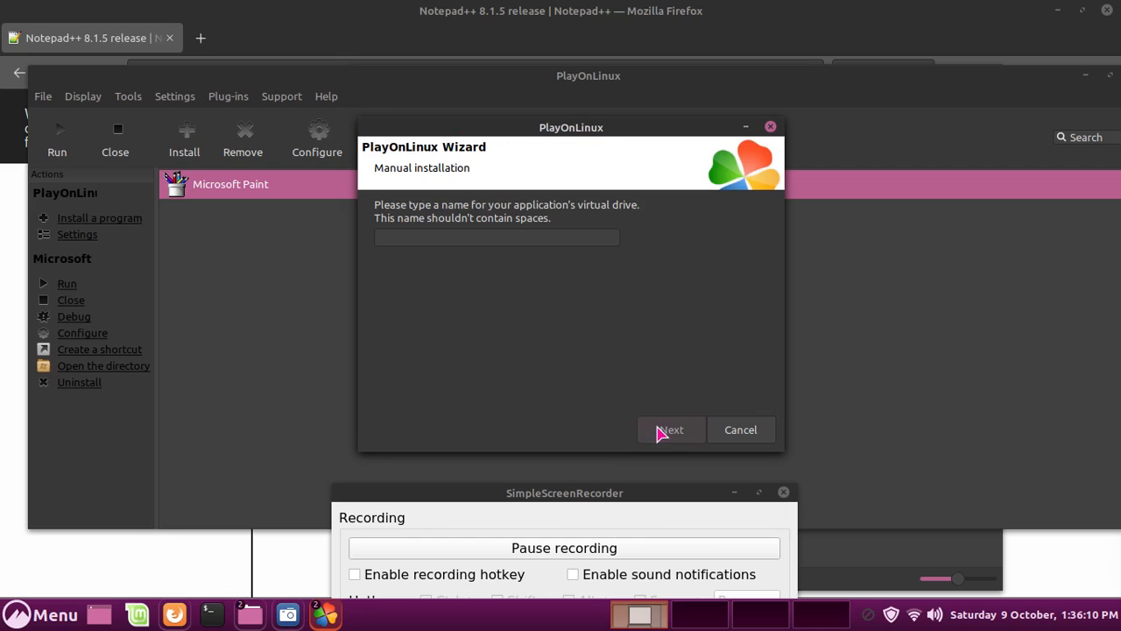
Create a virtual drive named LinuxNotepad as a 64 bits windows installation, with no pre-installation options selected
left_click(521, 238)
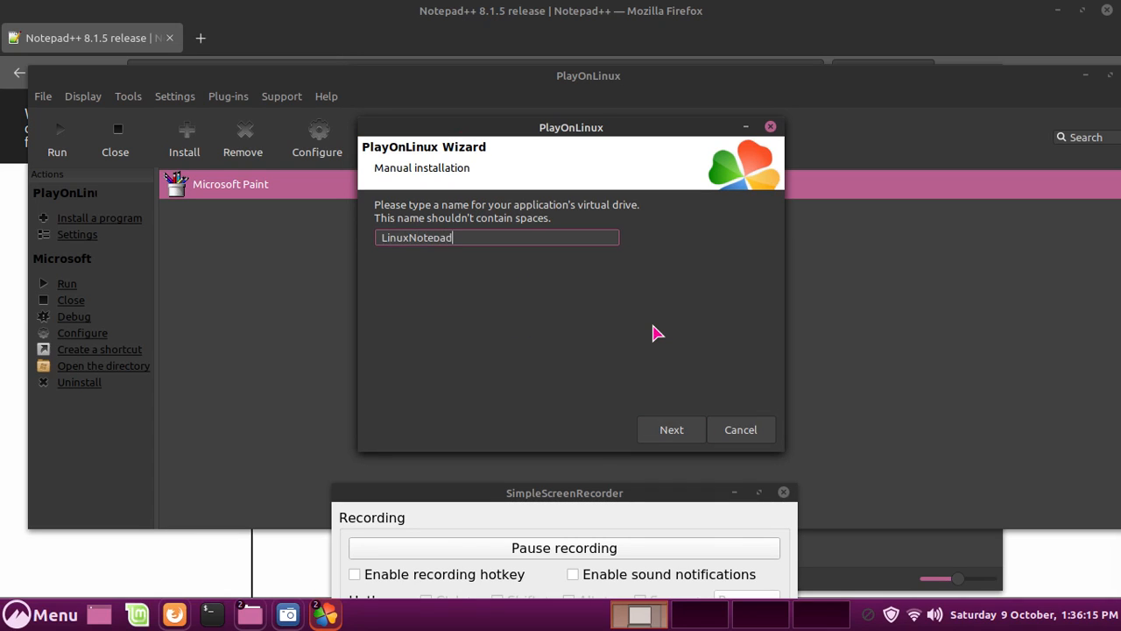
left_click(648, 433)
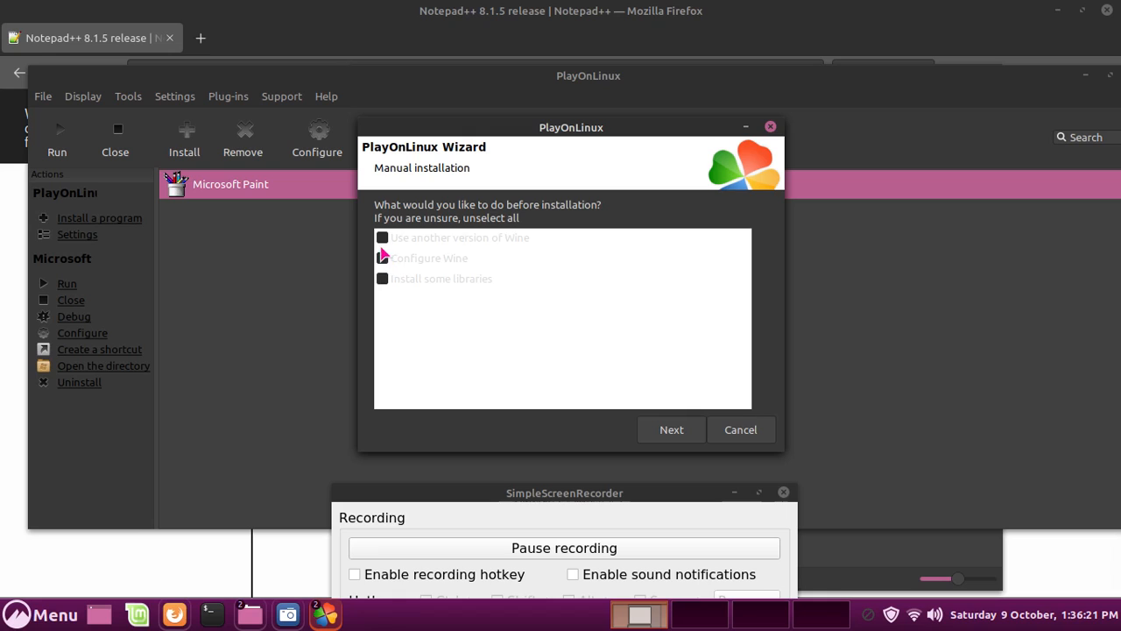
left_click(671, 431)
left_click(412, 246)
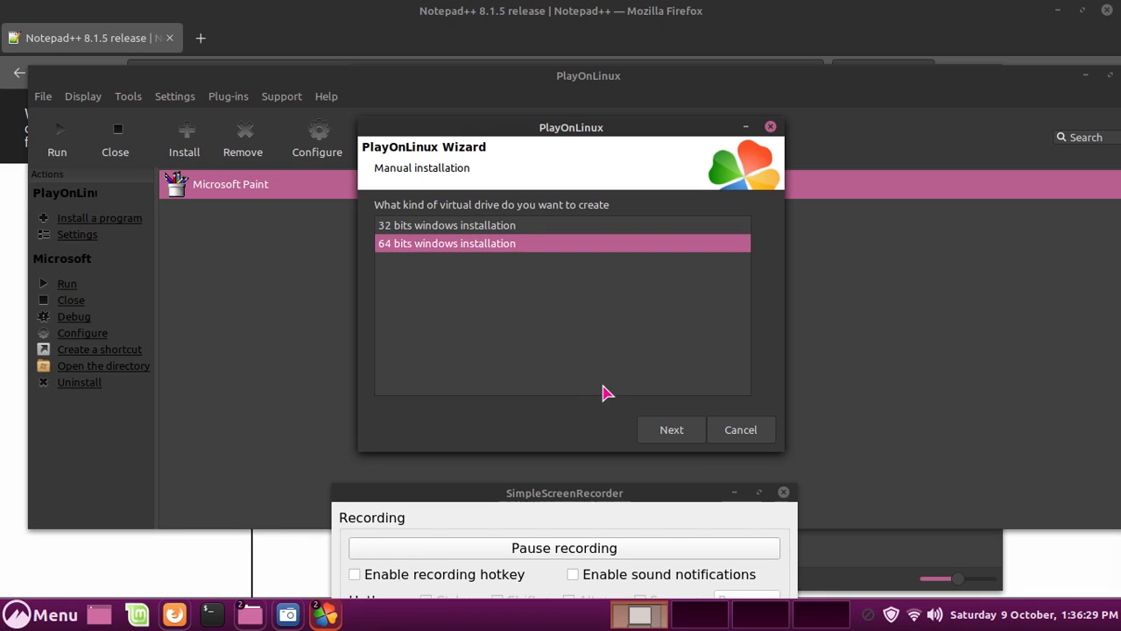
left_click(663, 435)
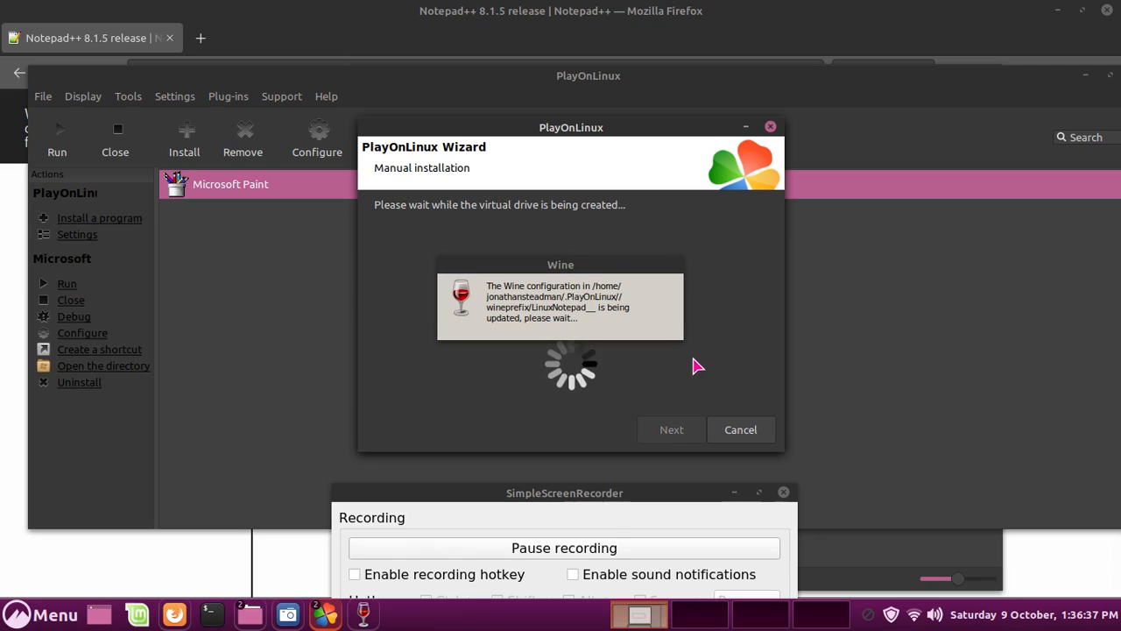
left_click_drag(538, 266, 536, 219)
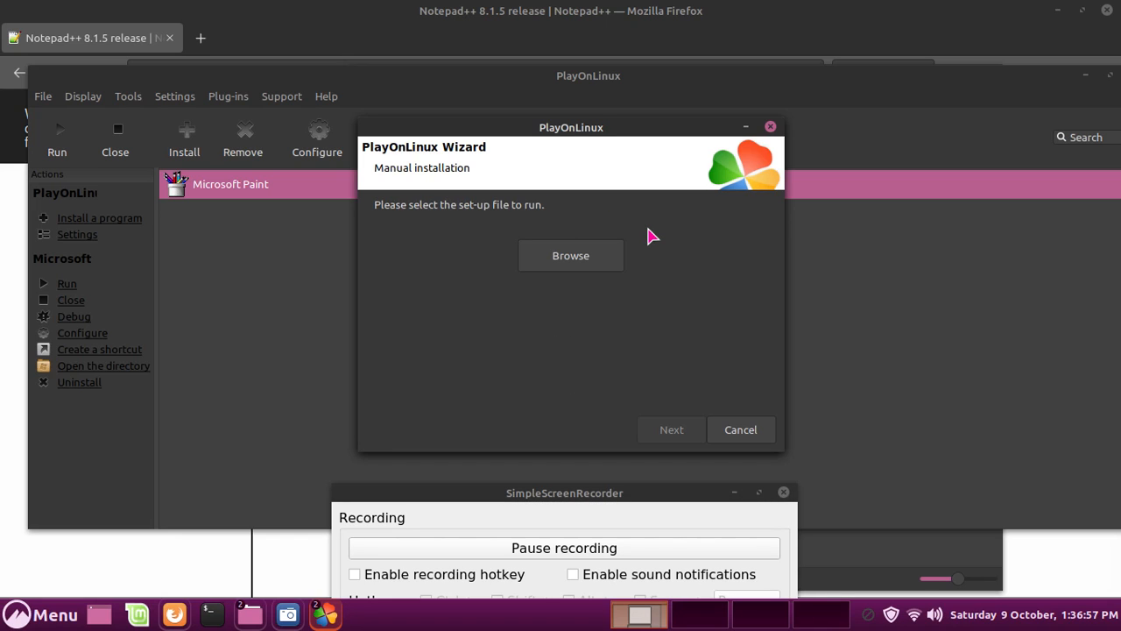
Choose npp.8.1.5.Installer.x64.exe from the Downloads folder as the set-up file and start its installation
left_click(584, 255)
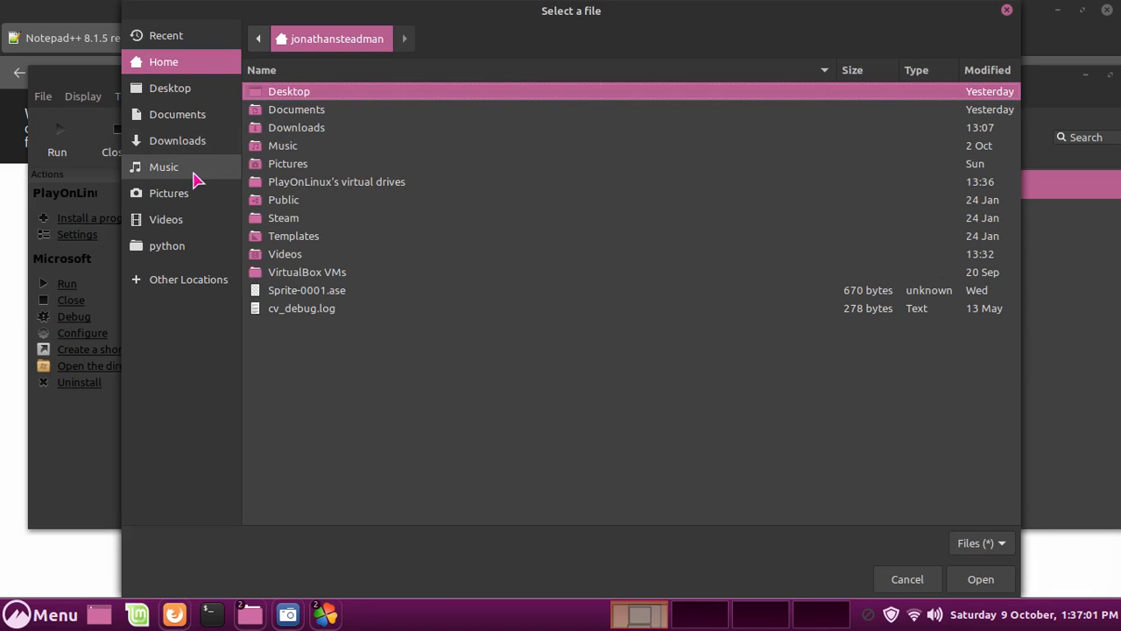
left_click(184, 121)
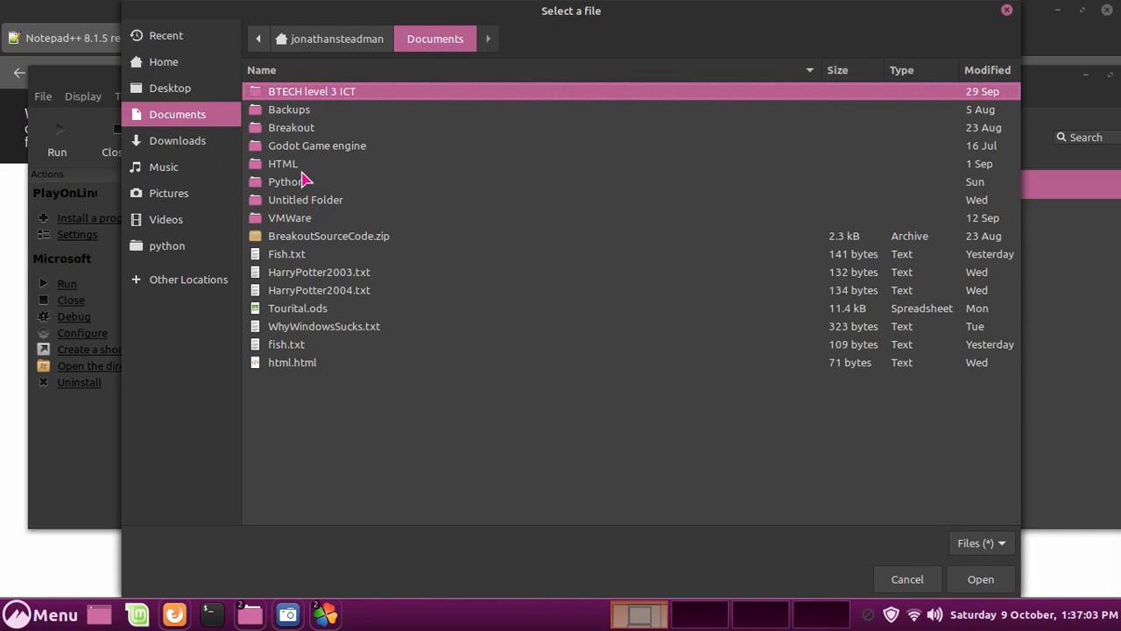
left_click(191, 140)
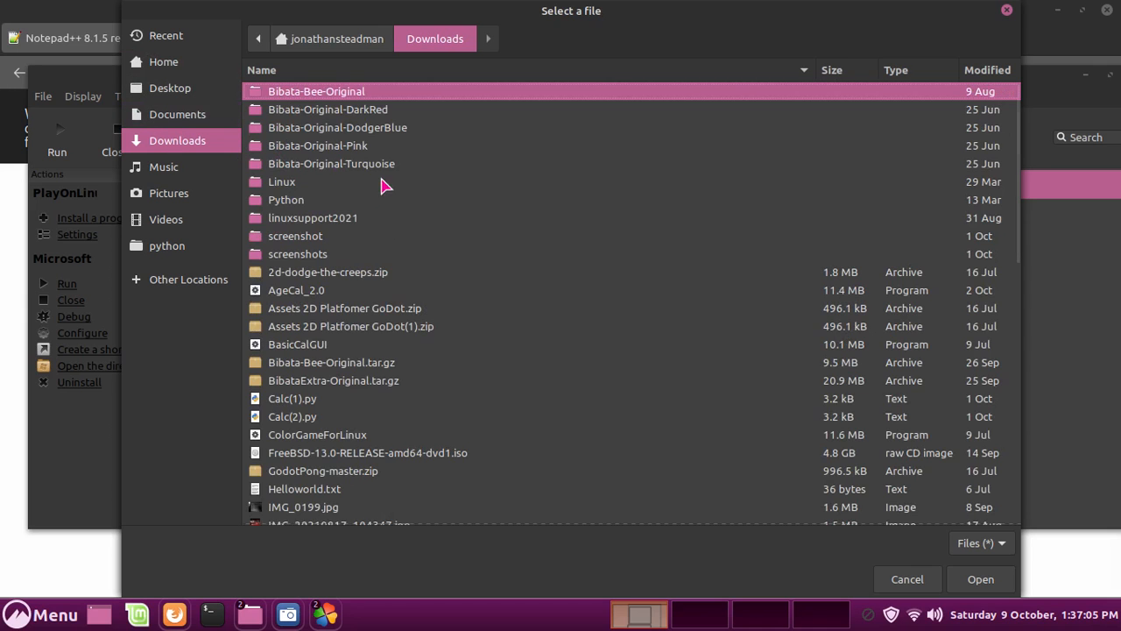
scroll(383, 213, "down", 6)
scroll(376, 267, "down", 6)
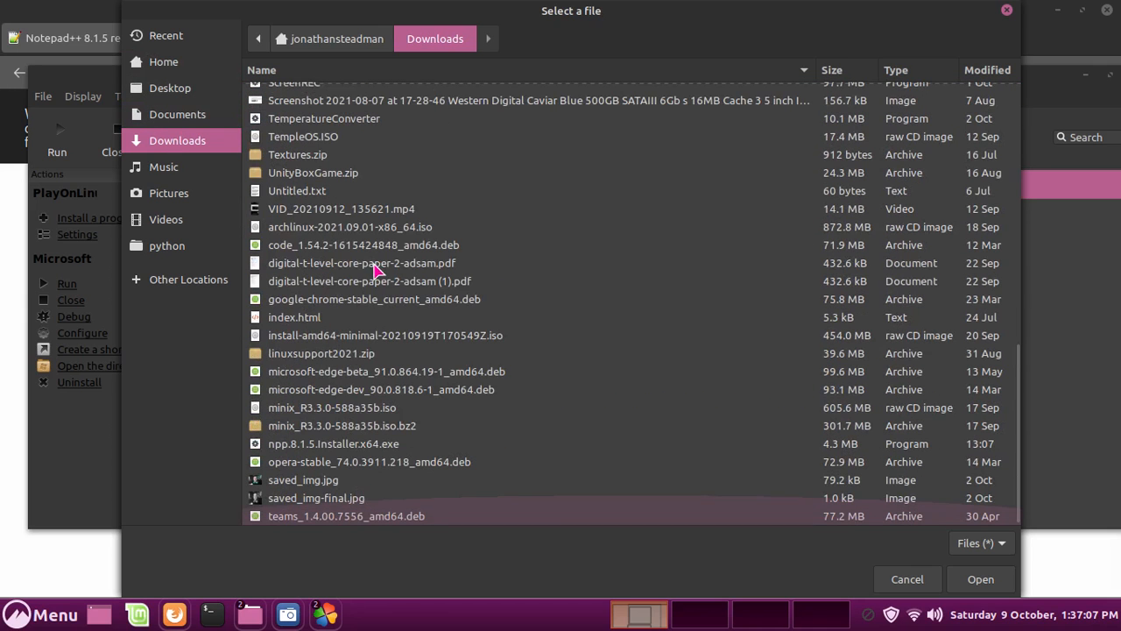
double_click(355, 444)
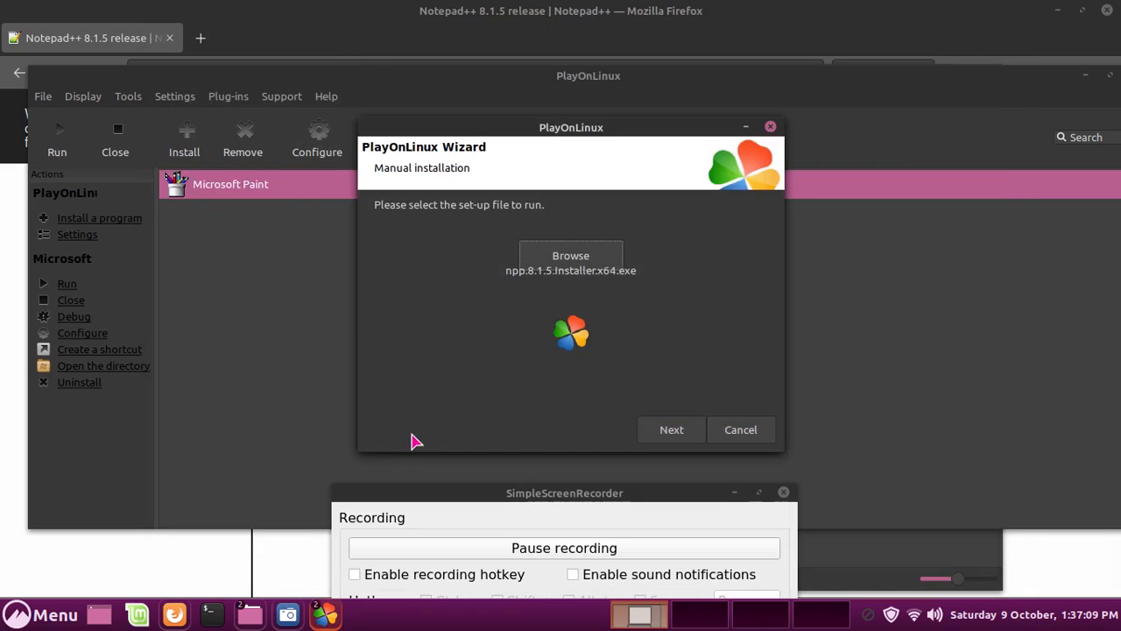
left_click(652, 431)
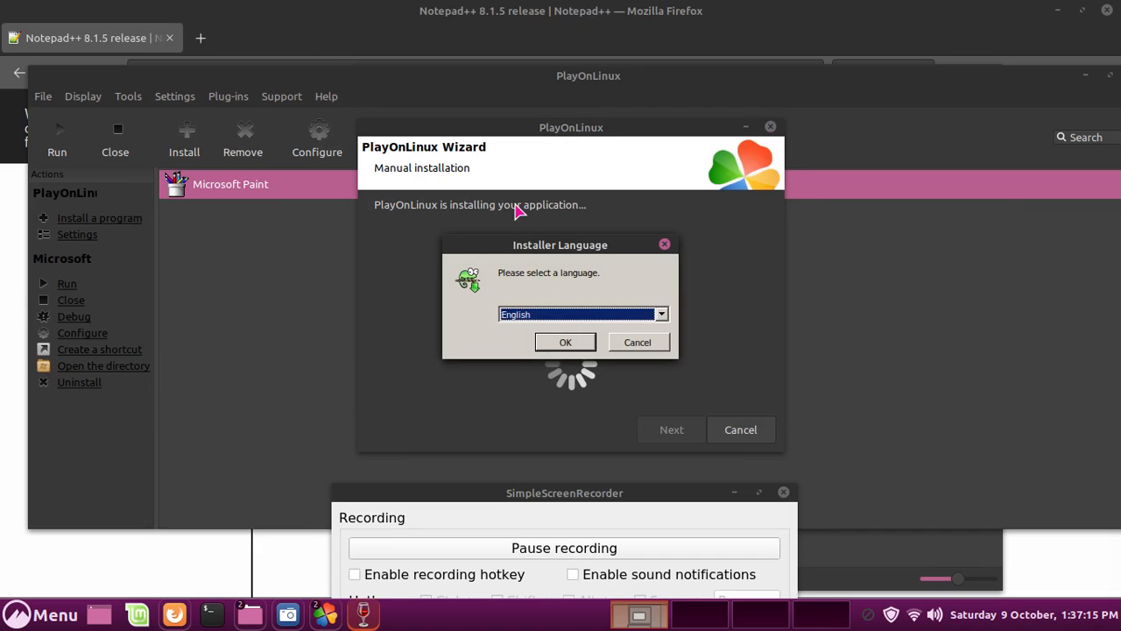
Keep English as the installer language, start the Notepad++ v8.1.5 setup and accept its license agreement
left_click(555, 312)
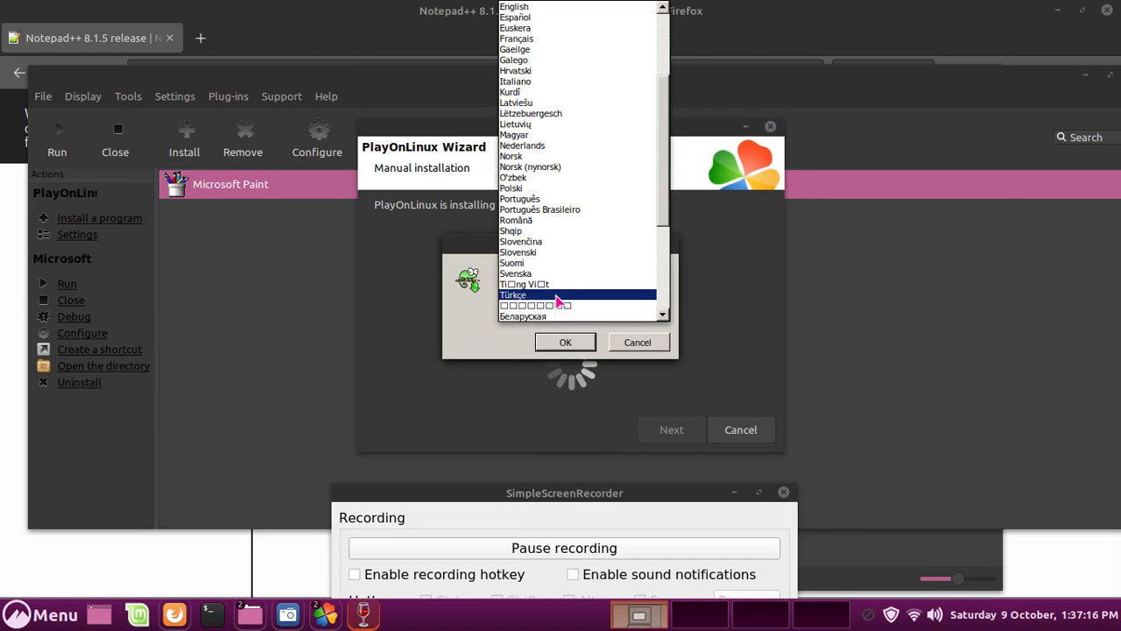
left_click(466, 318)
left_click(560, 342)
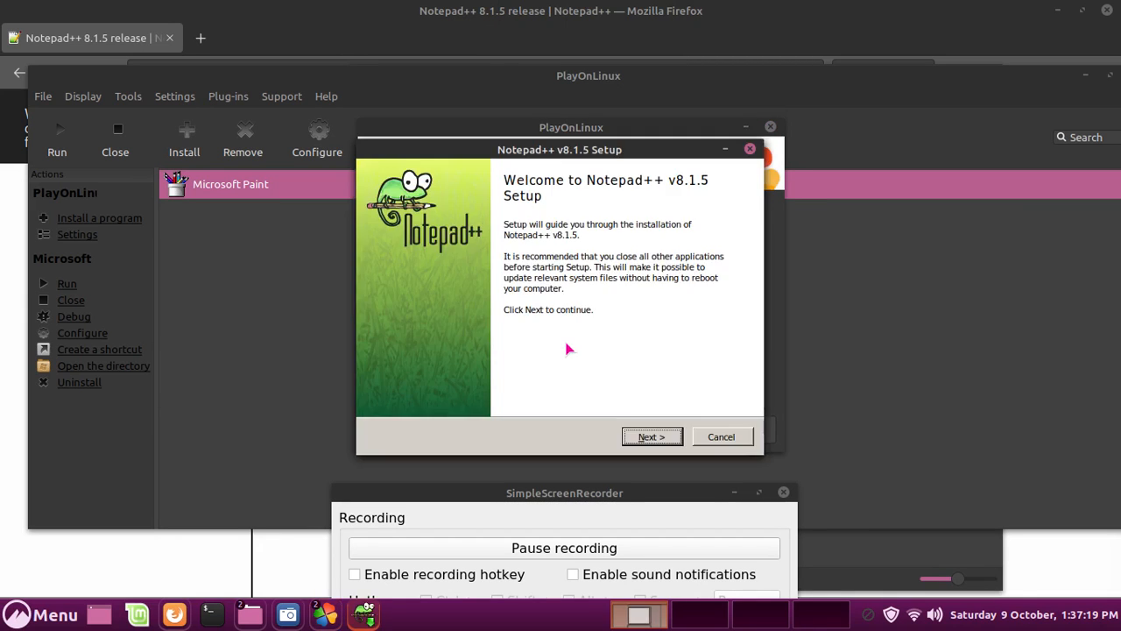
left_click(661, 414)
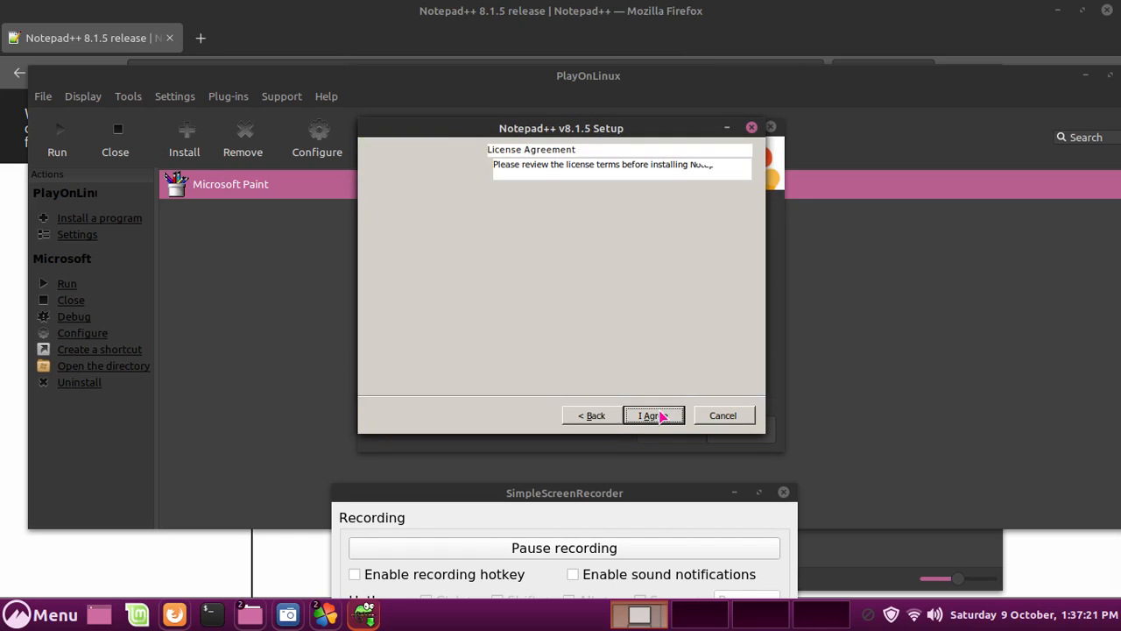
left_click(661, 415)
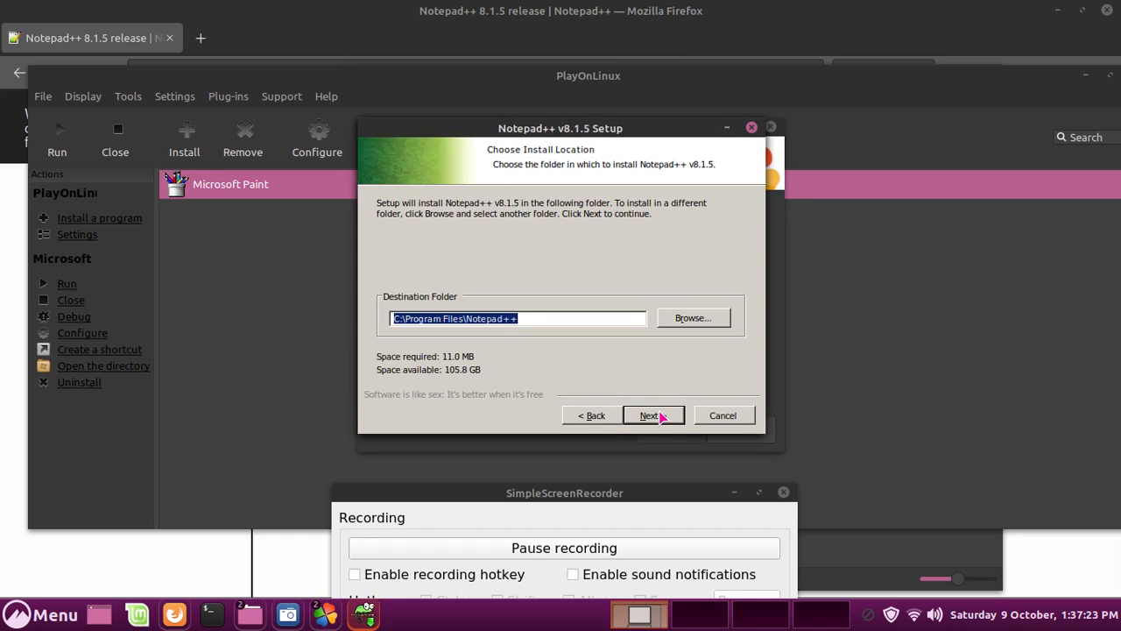
Install Notepad++ in C:\Program Files\Notepad++ with the default Custom components and a desktop shortcut
left_click(661, 416)
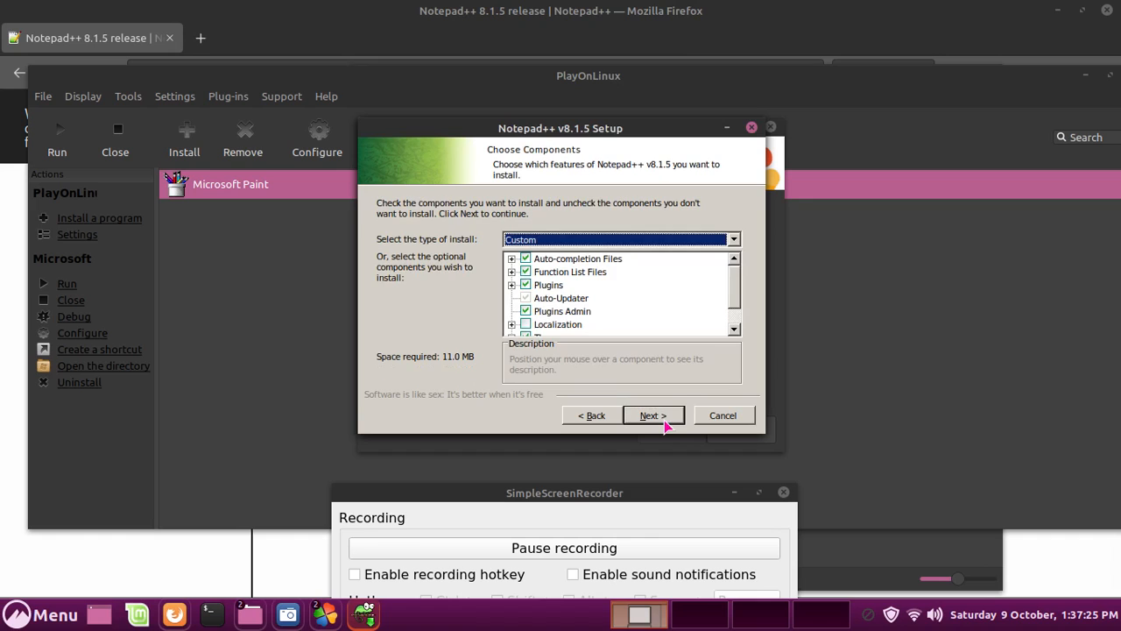
left_click(666, 416)
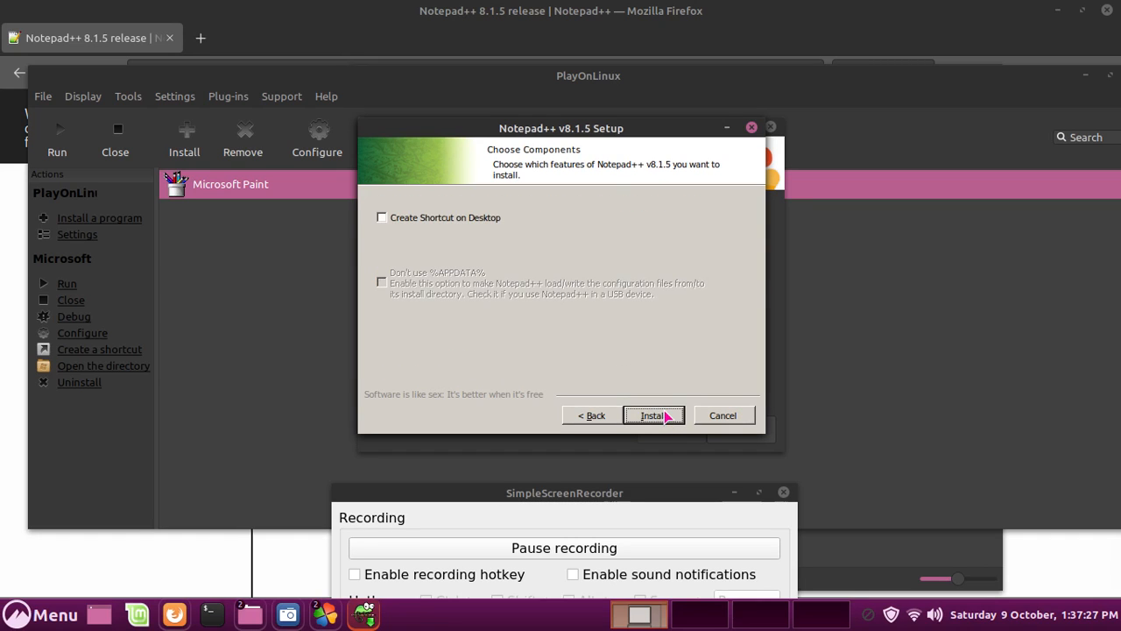
left_click(452, 219)
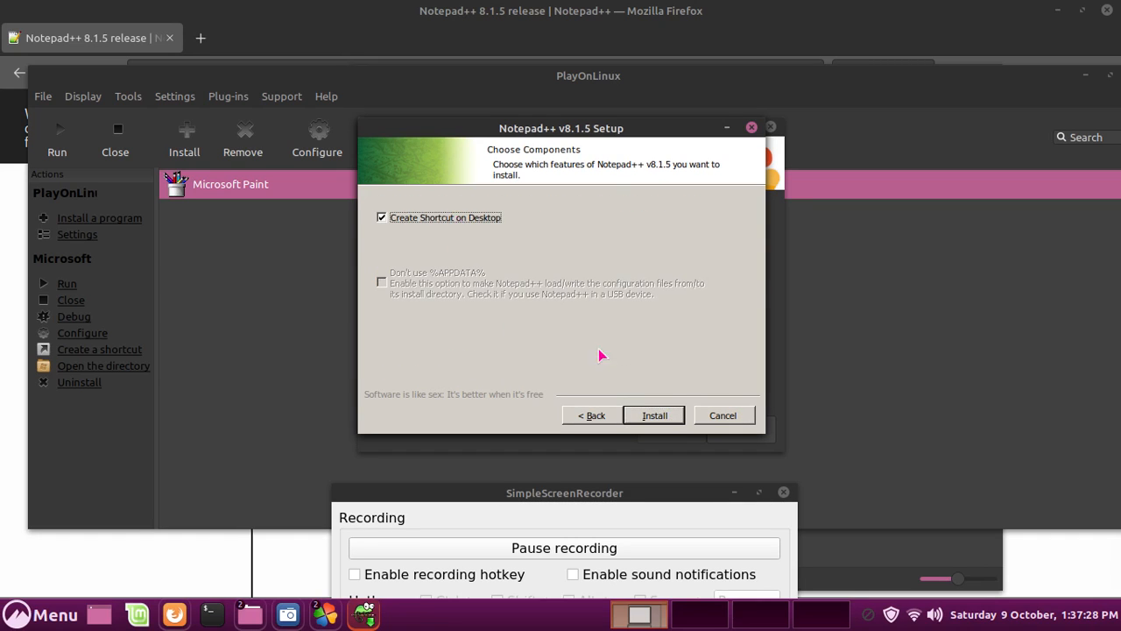
left_click(653, 418)
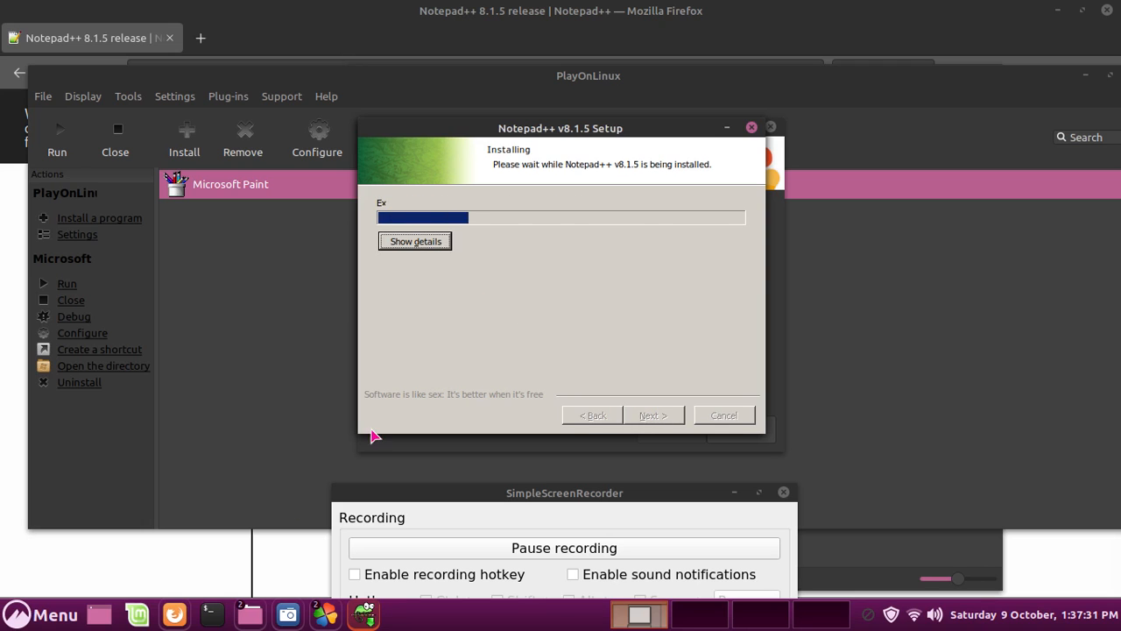
Check the desktop for the new shortcut, return to the setup and finish it with Run Notepad++ v8.1.5 enabled
left_click(102, 617)
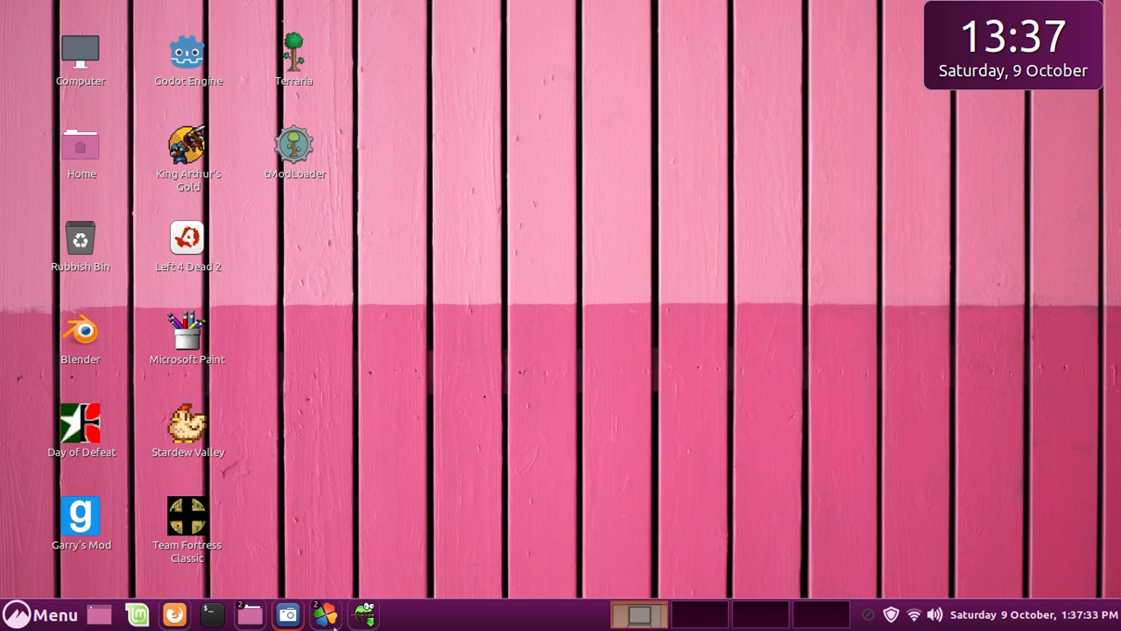
left_click(363, 615)
mouse_move(330, 620)
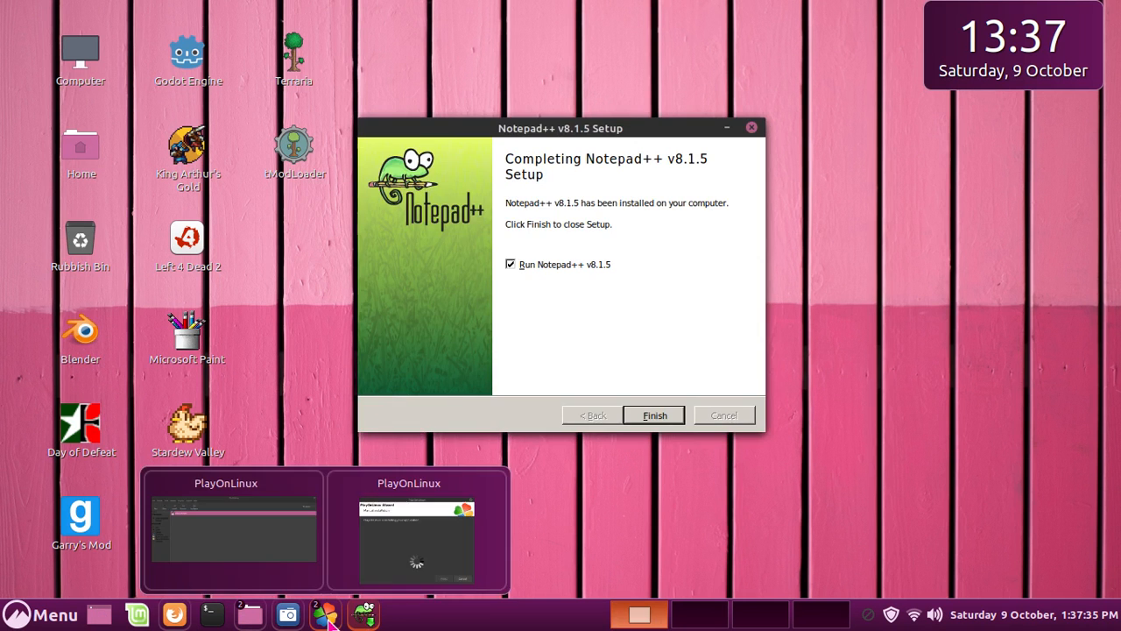
left_click(371, 585)
left_click(366, 616)
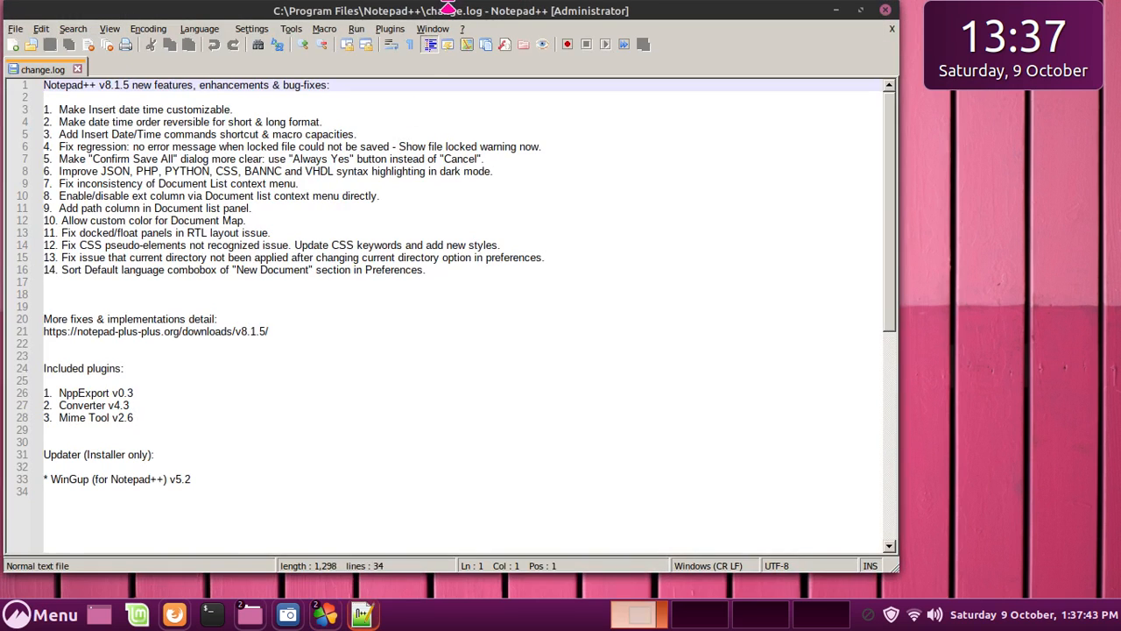
Test editing in Notepad++ by inserting random filler letters after "short &" in line 4 of change.log
left_click_drag(468, 7, 556, 26)
left_click_drag(482, 345, 353, 143)
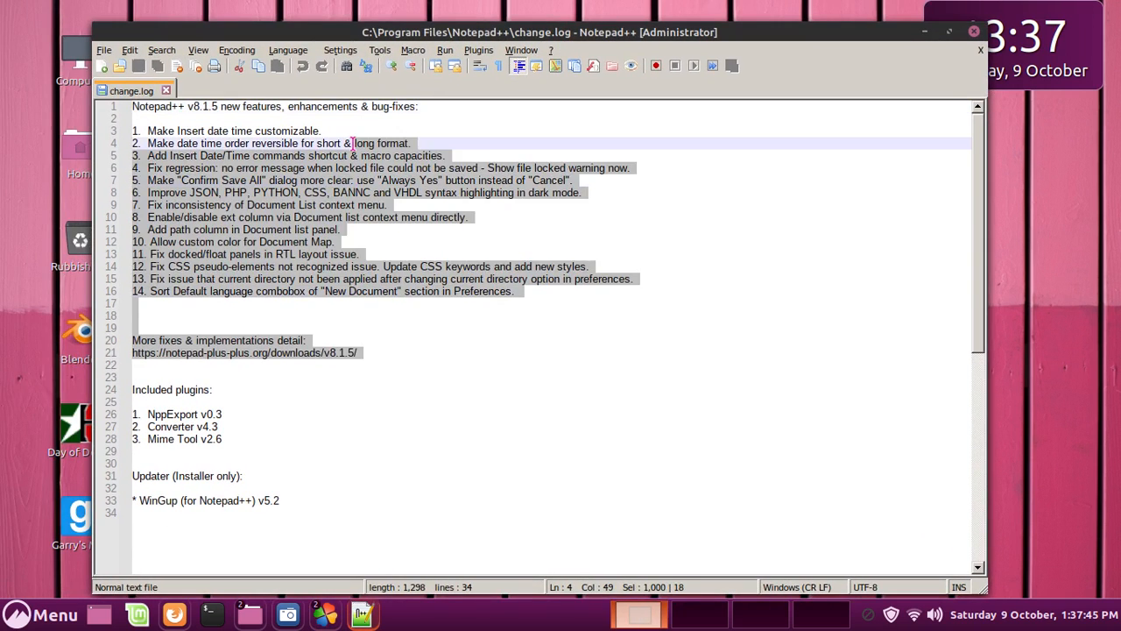
left_click(353, 142)
left_click_drag(380, 208, 351, 147)
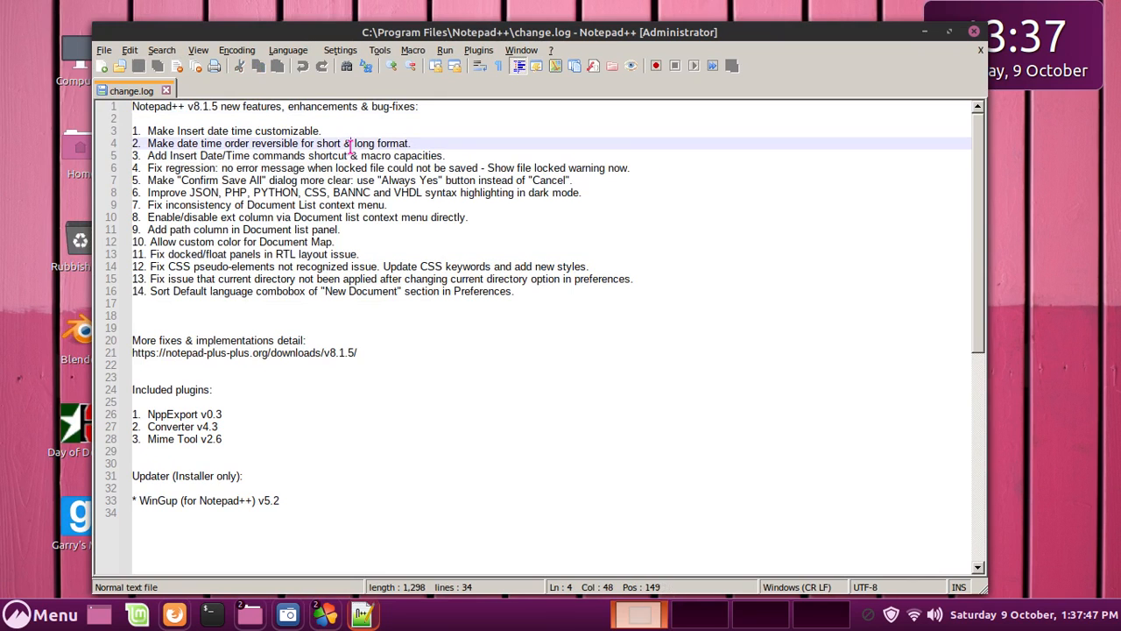
double_click(350, 146)
left_click(350, 147)
type("grgl")
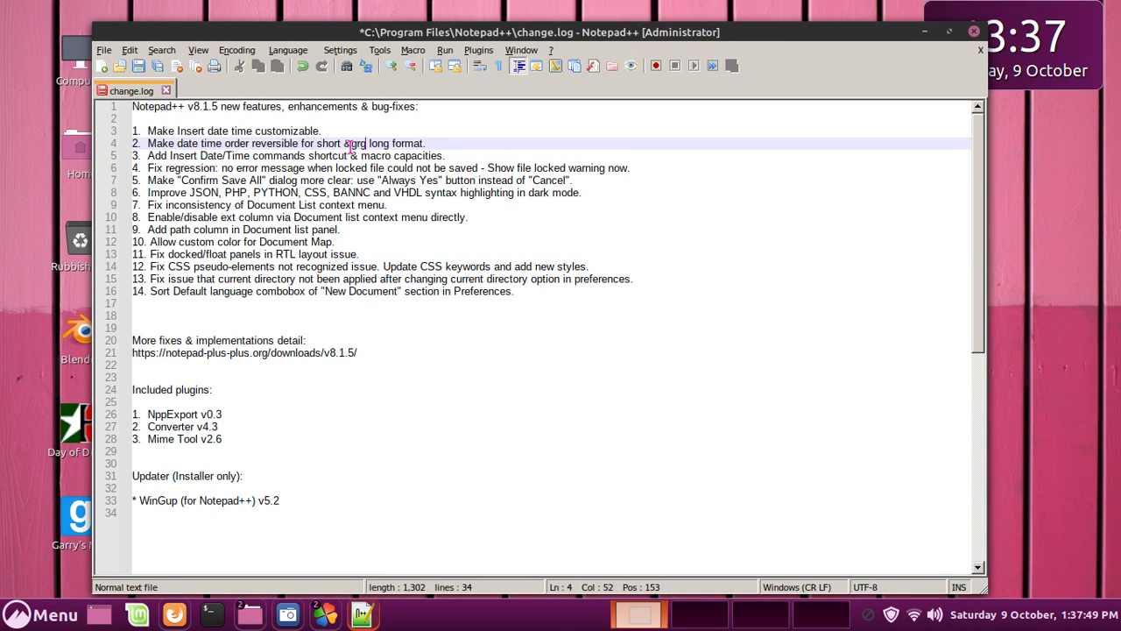
type("egrego")
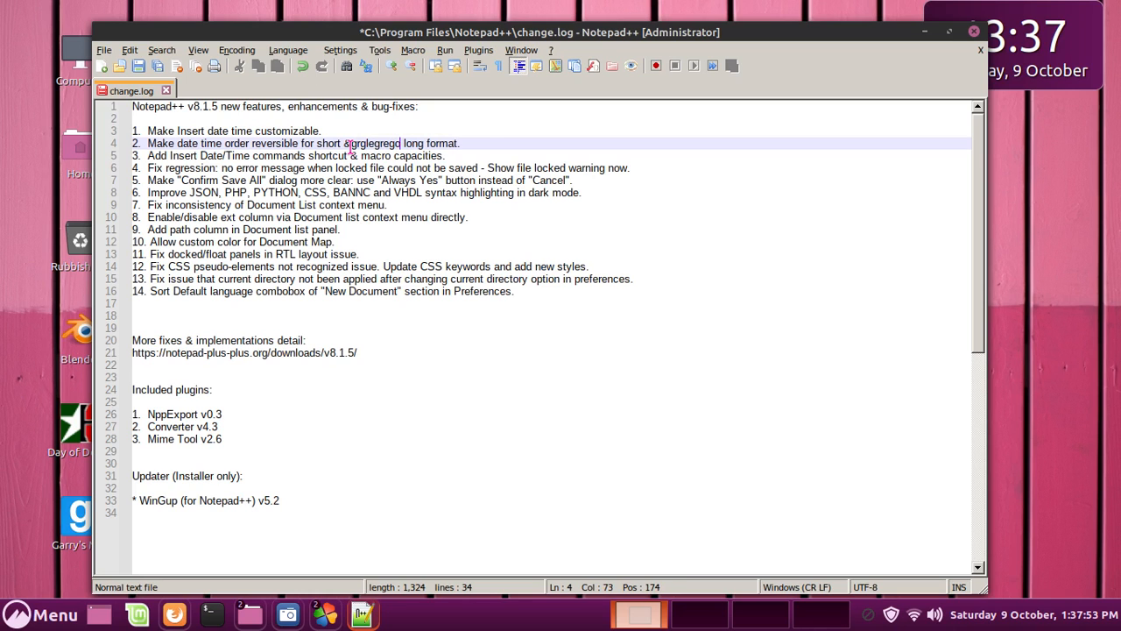
left_click_drag(517, 27, 532, 25)
type("kergopkregpokgoptitggk")
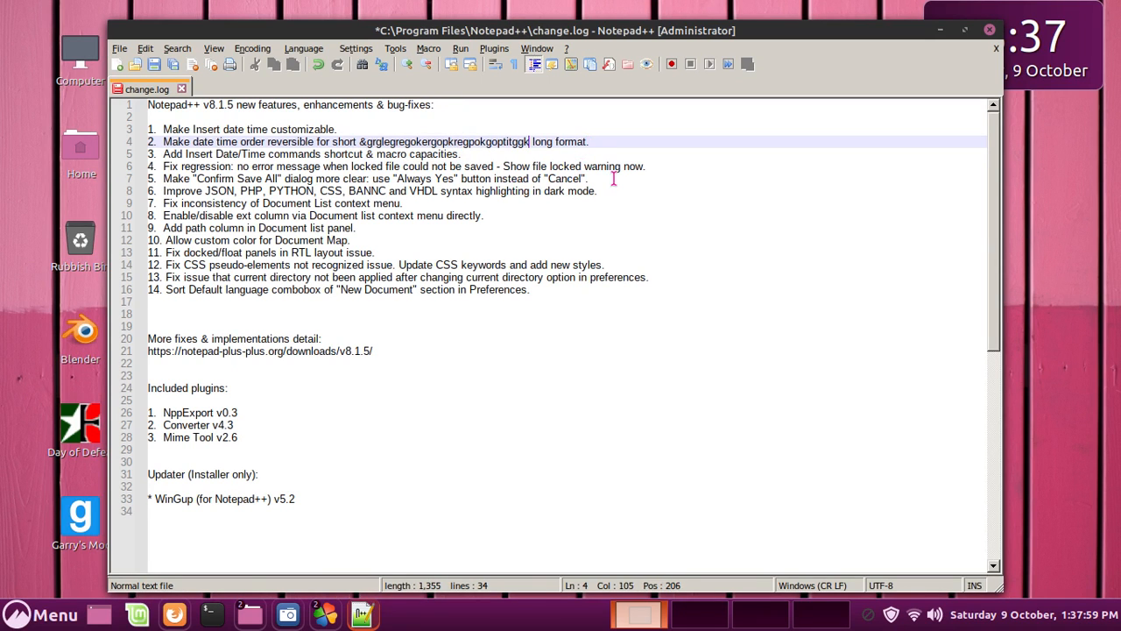
left_click_drag(515, 30, 542, 54)
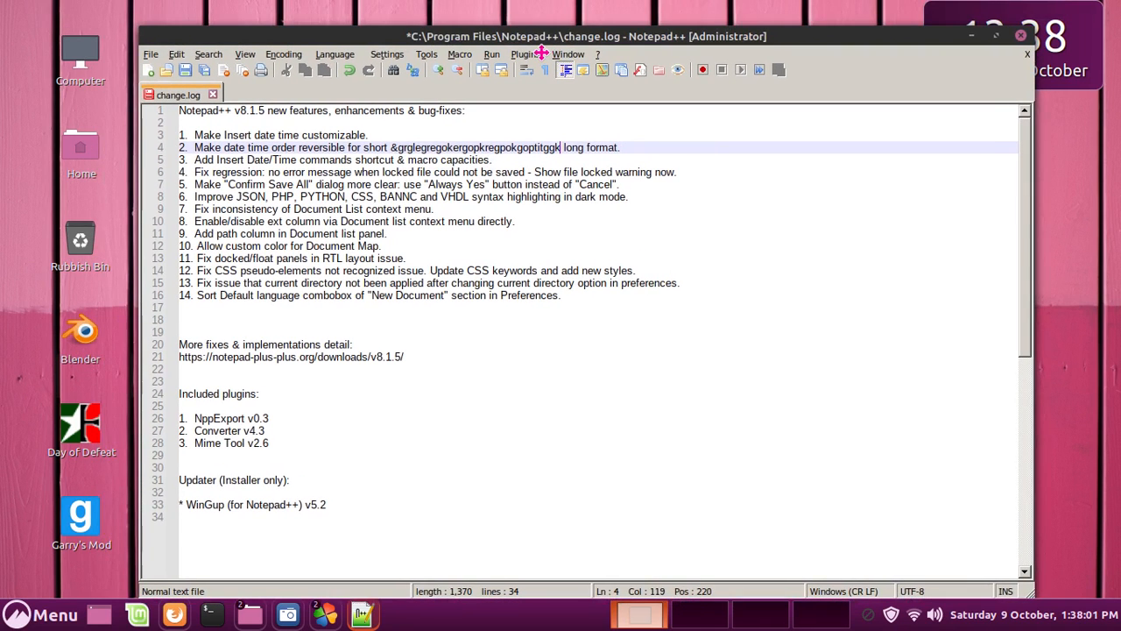
type("tkgtgotpgktogkotgkpotkgoptkgopgggergergegregergergergregerger")
left_click(560, 160)
scroll(560, 159, "down", 4)
left_click_drag(577, 39, 566, 33)
scroll(519, 178, "up", 4)
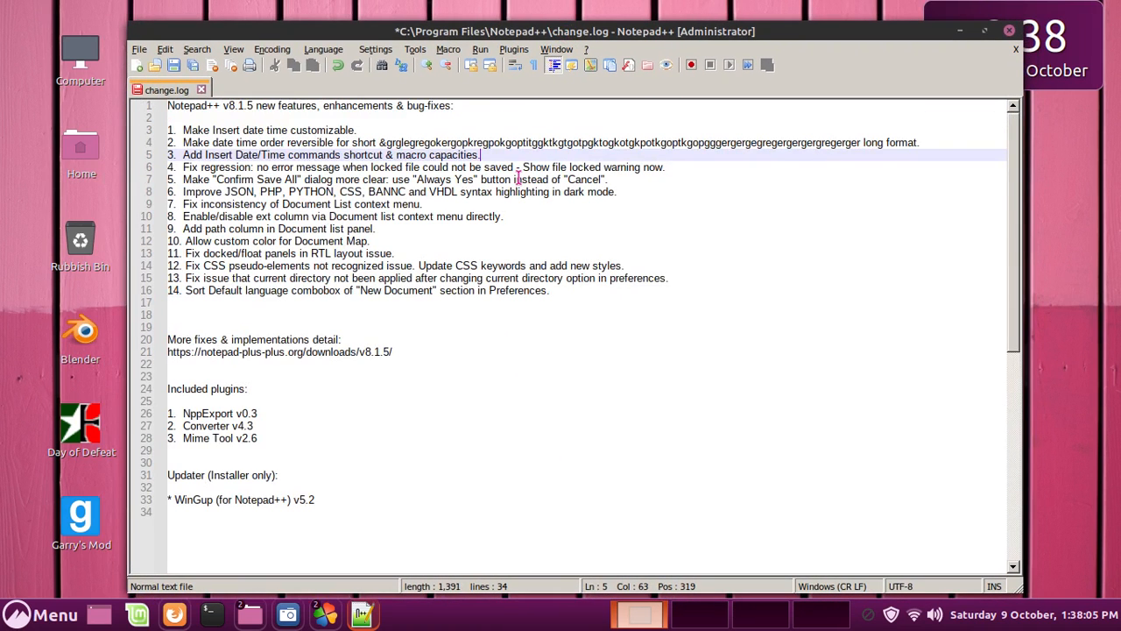
Replace all the text of change.log with the filler text "3foprgkriegjreigjreoigjreiogjreiogjoi" and close Notepad++
left_click_drag(551, 332, 166, 105)
key("Delete")
left_click_drag(375, 295, 167, 105)
key("Delete")
type("3 ")
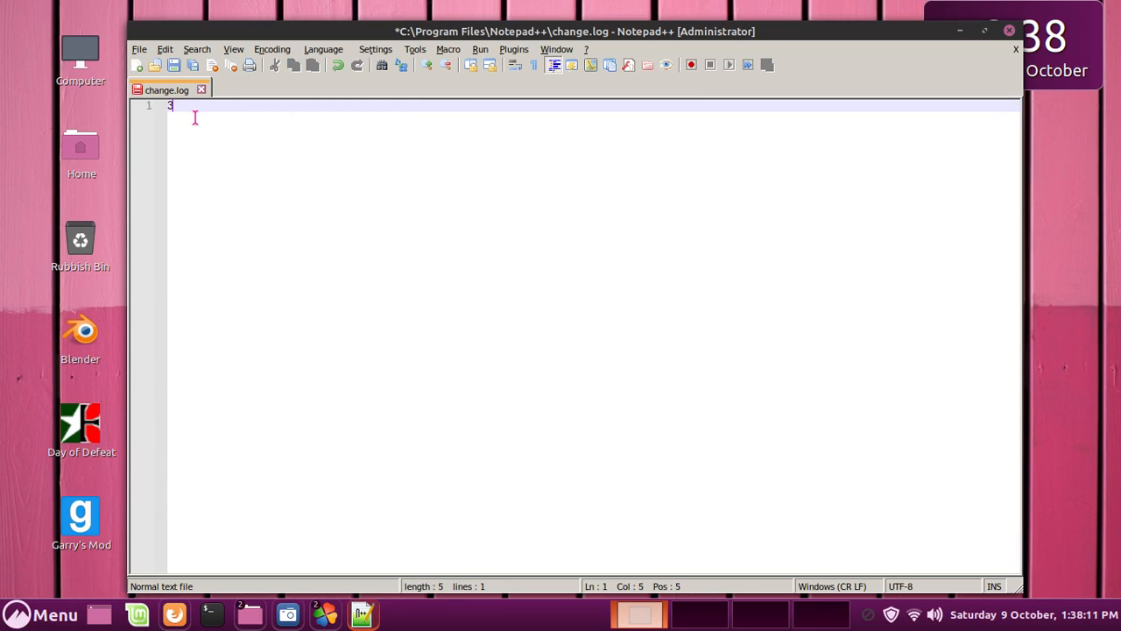
type("opr")
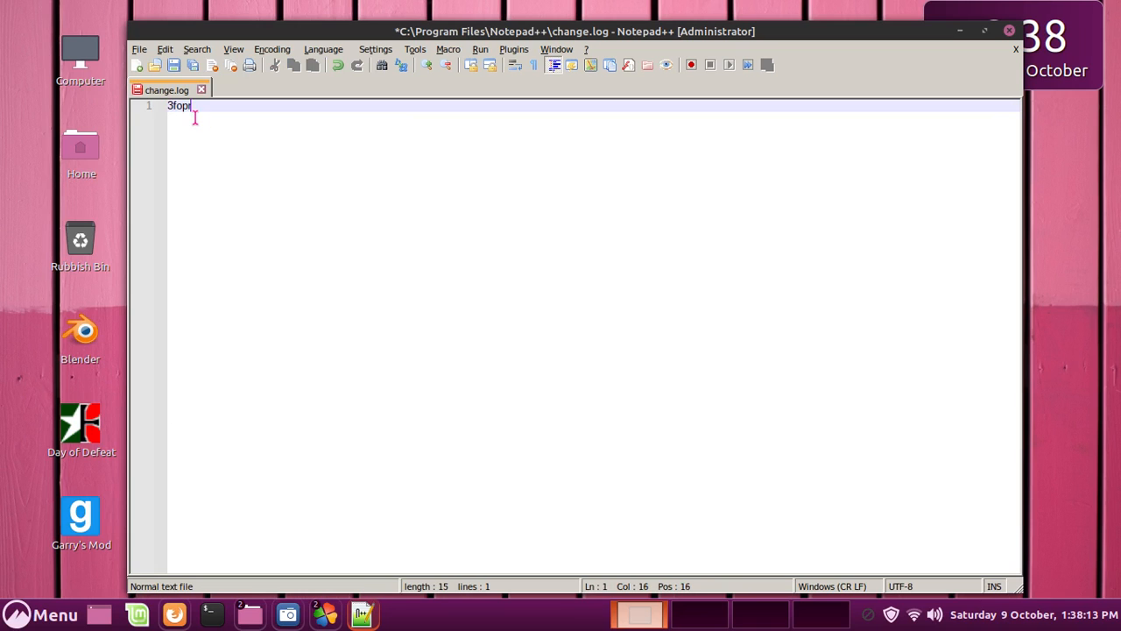
type("fopgkriegjreigjreoigj")
left_click_drag(557, 32, 527, 33)
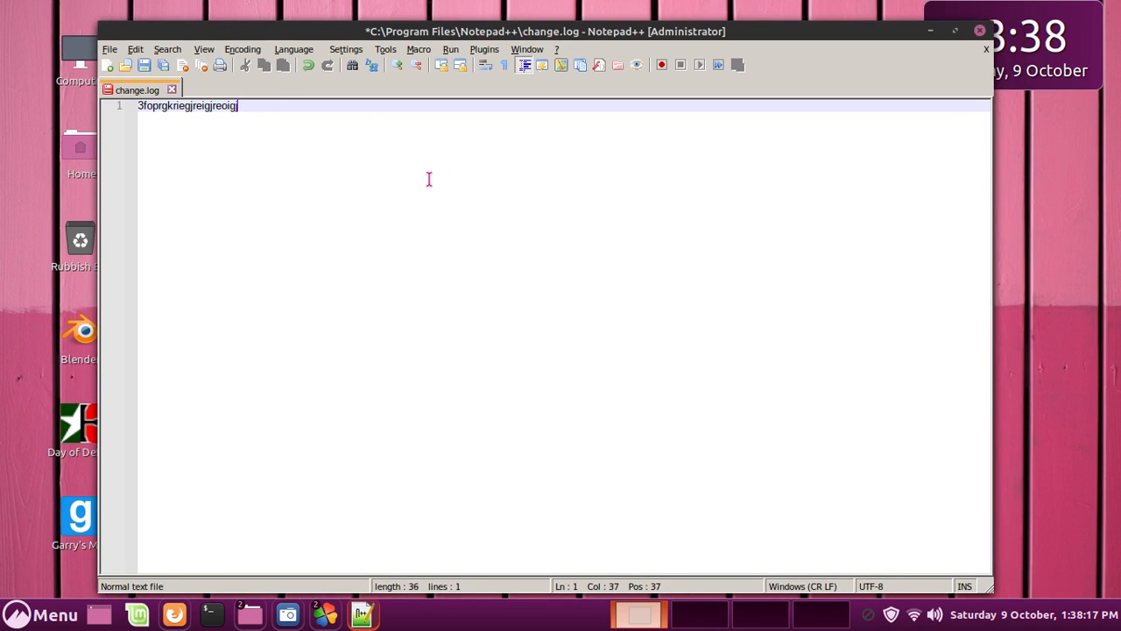
type("ire4334324322322")
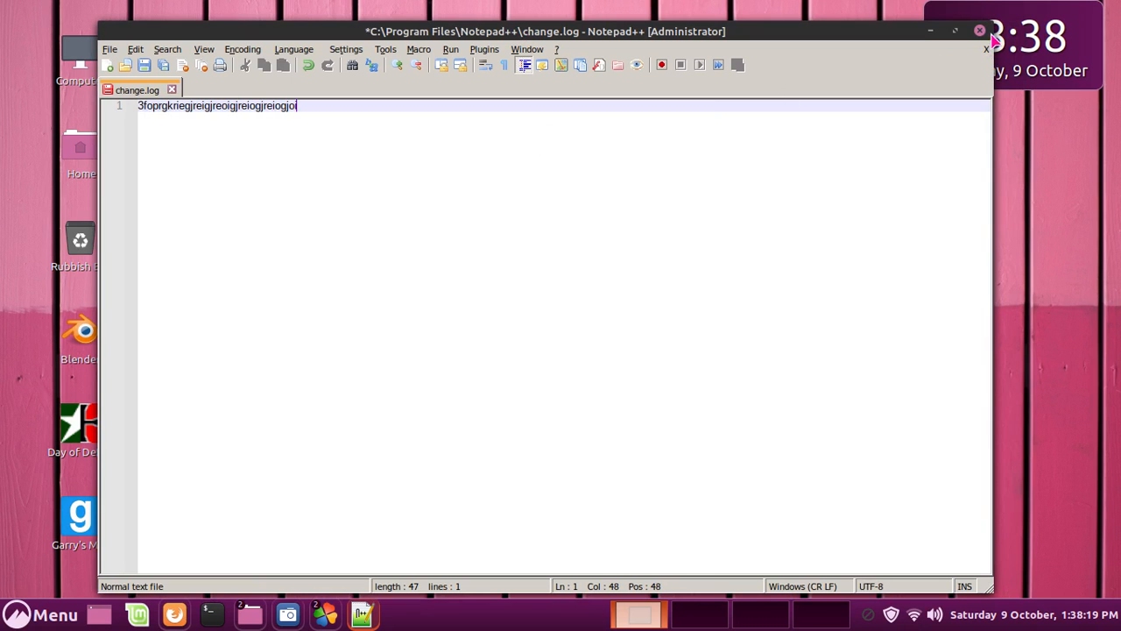
left_click(979, 31)
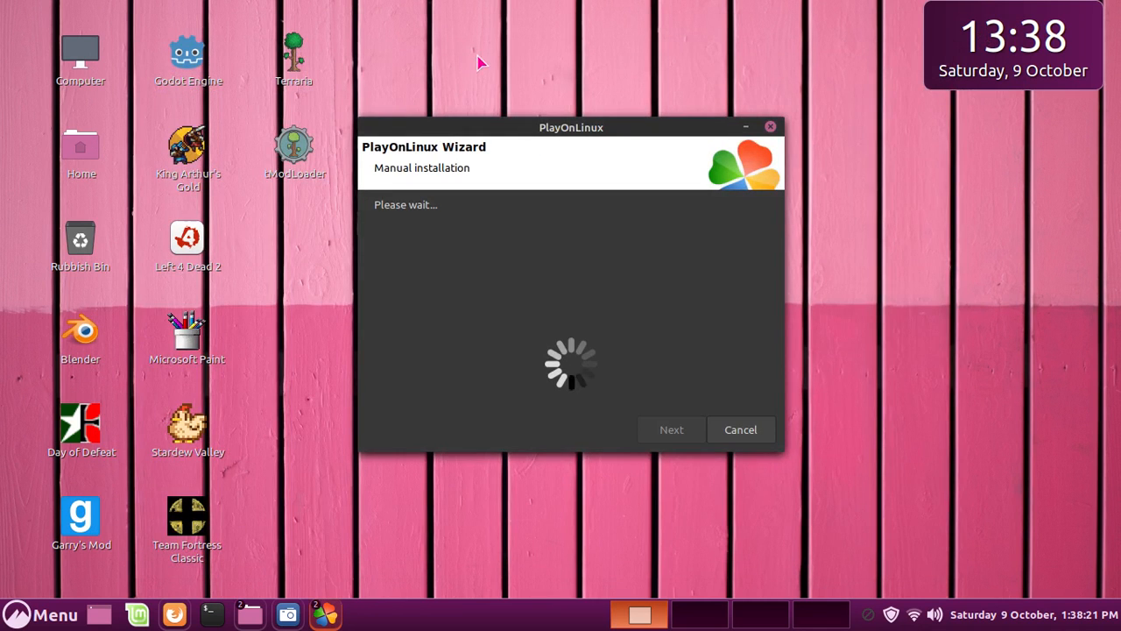
Open the LinuxNotepad__/drive_c/Program Files/Notepad++ folder inside PlayOnLinux's virtual drives in the file manager
left_click_drag(485, 120, 491, 81)
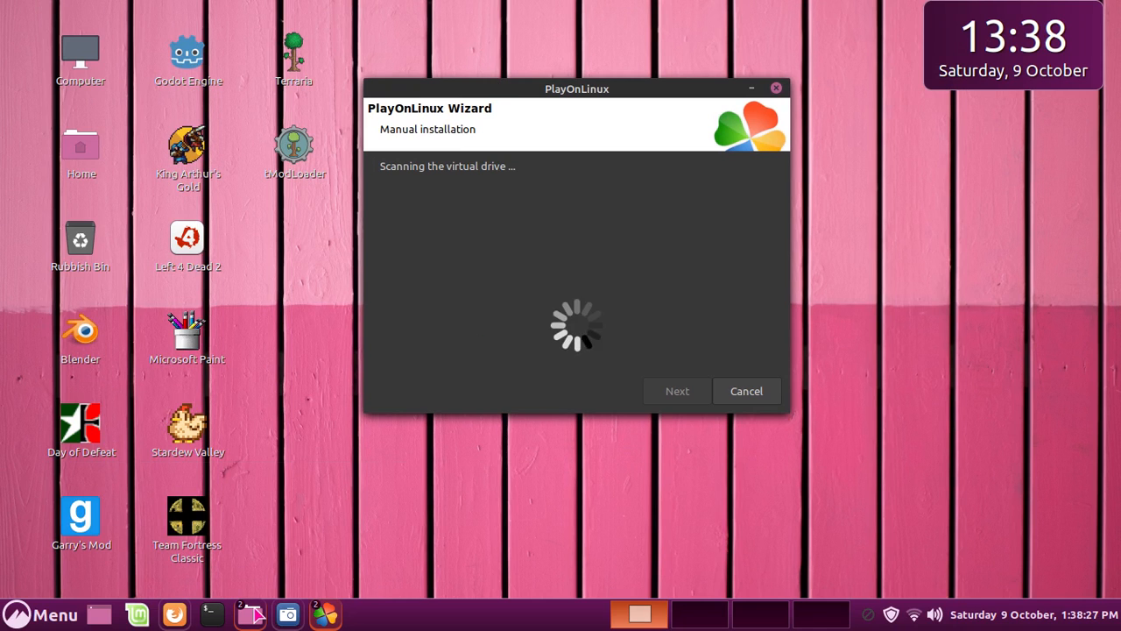
mouse_move(250, 613)
left_click(228, 562)
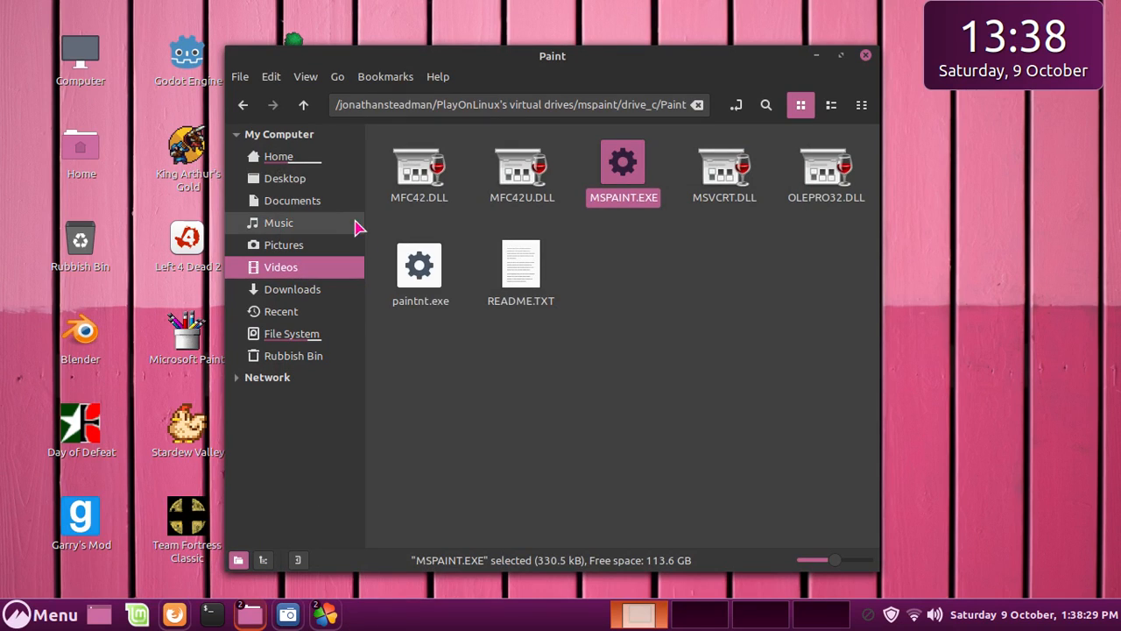
left_click(312, 160)
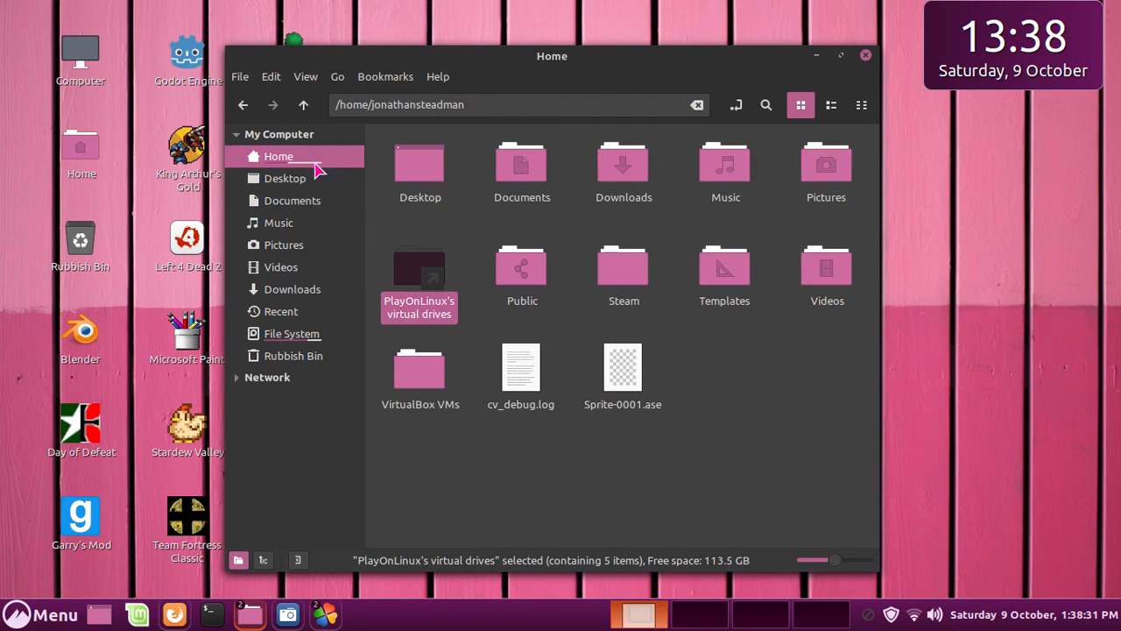
double_click(430, 275)
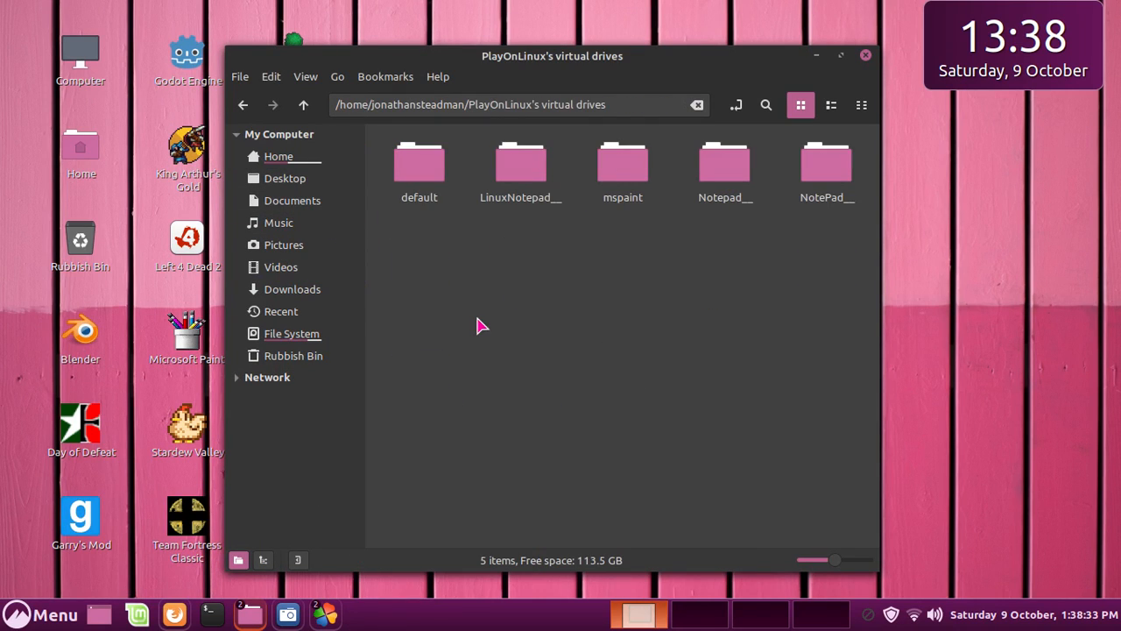
double_click(515, 172)
left_click(532, 181)
double_click(533, 181)
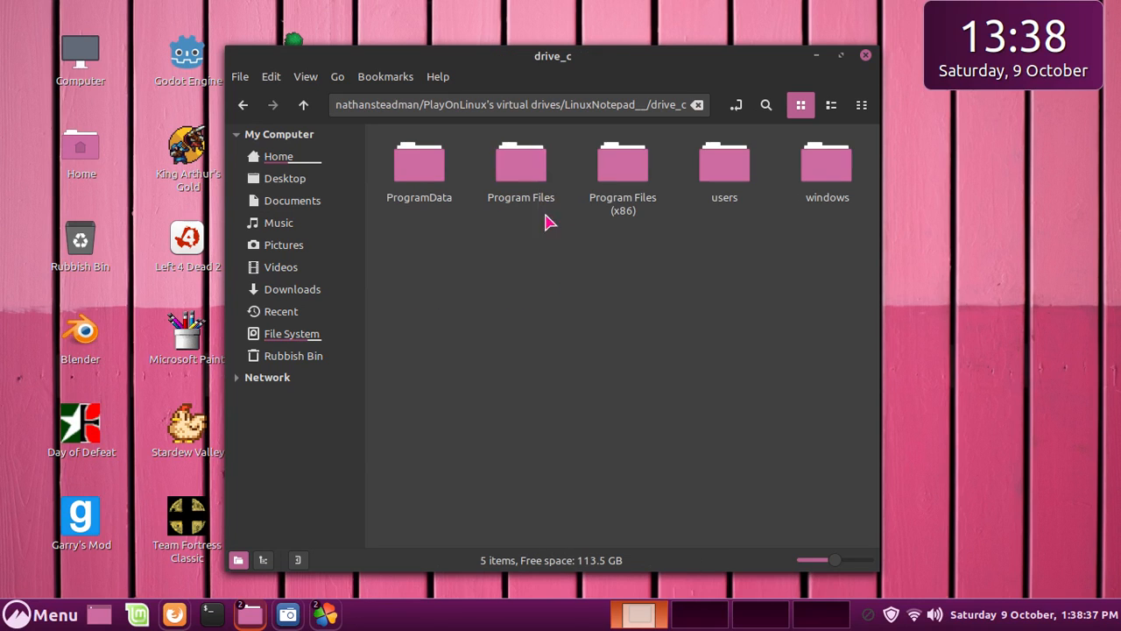
left_click(517, 181)
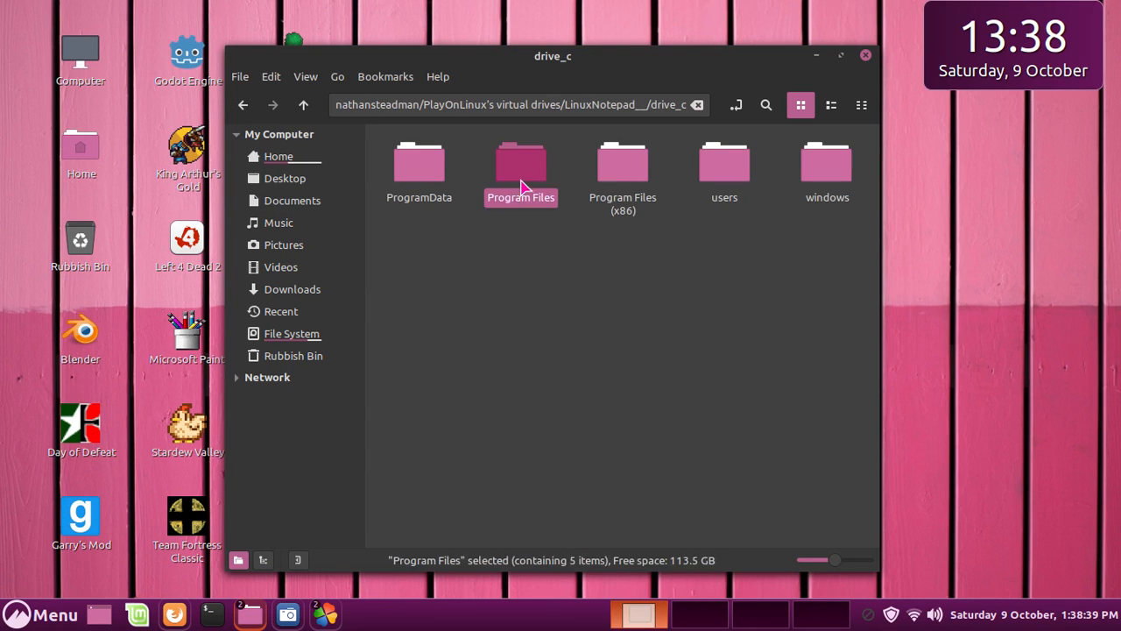
double_click(521, 184)
left_click(622, 179)
double_click(623, 179)
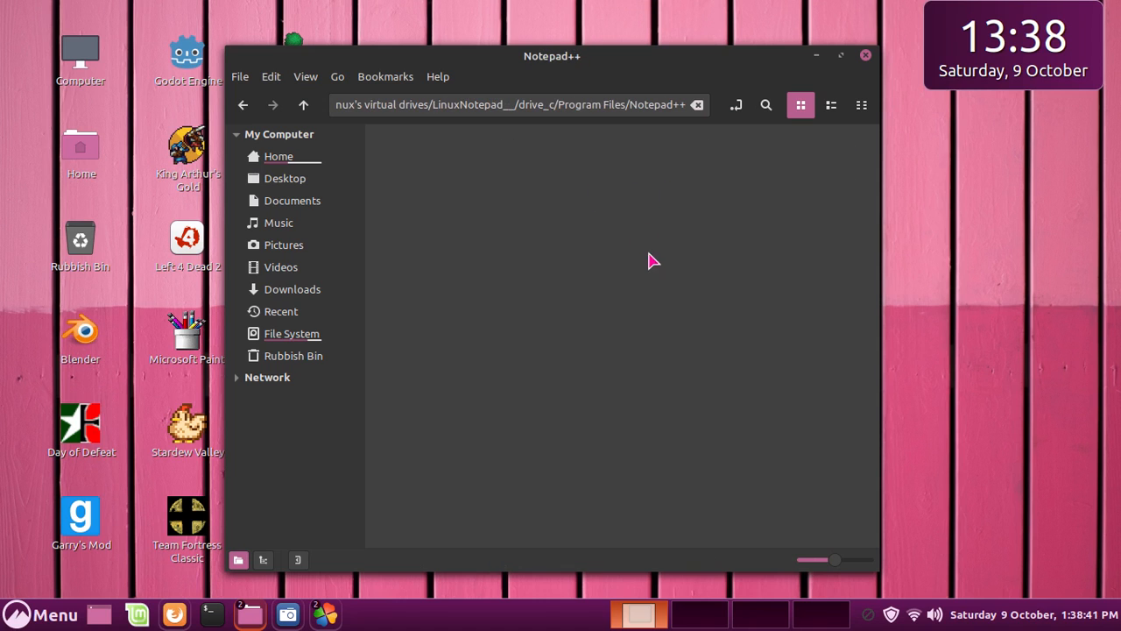
Run notepad++.exe from this folder with Q4Wine, using the Default prefix and no virtual desktop
right_click(421, 374)
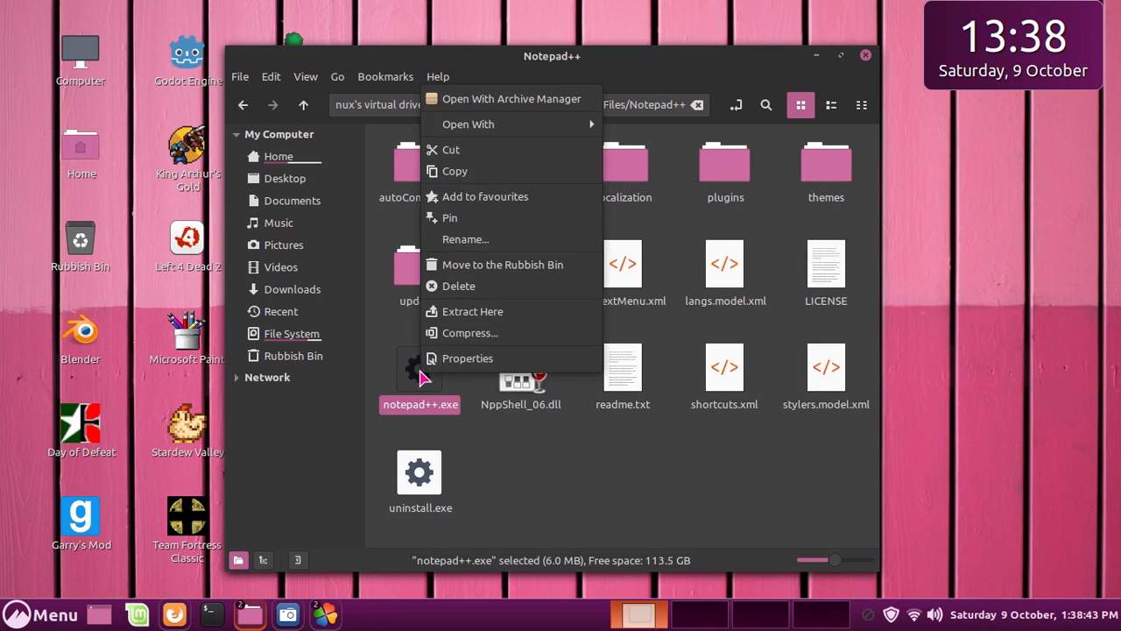
mouse_move(480, 127)
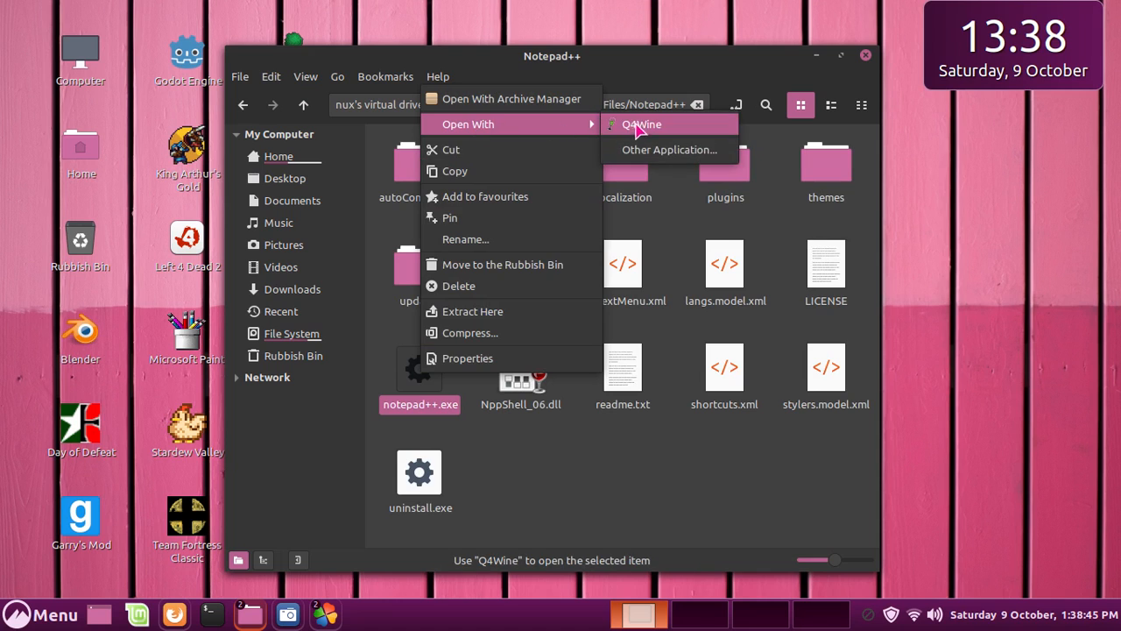
left_click(634, 122)
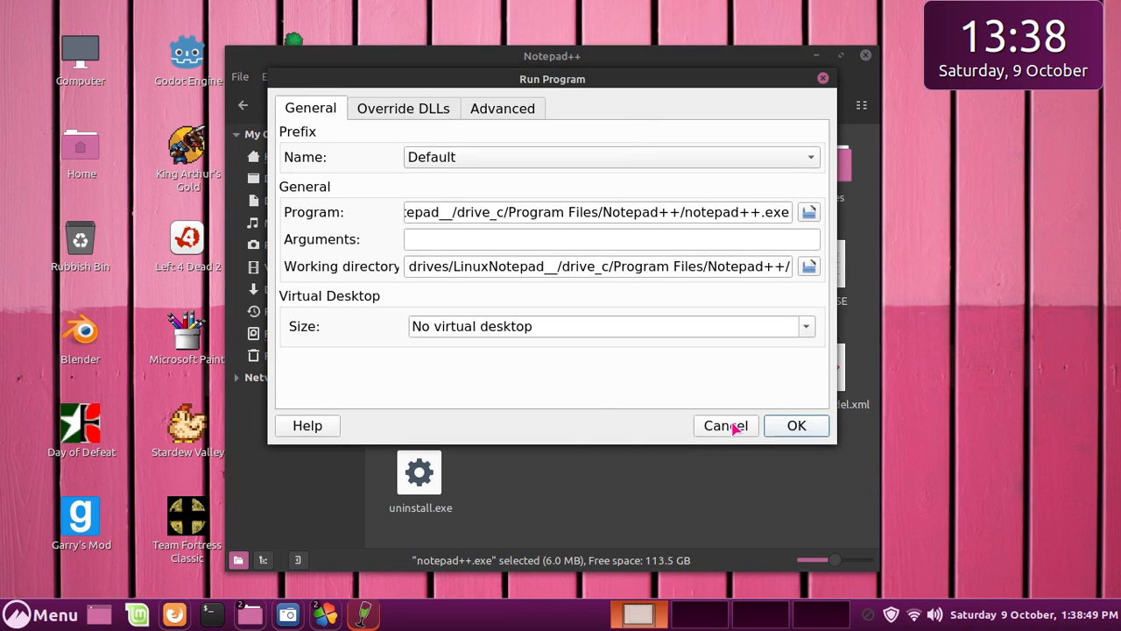
left_click(783, 426)
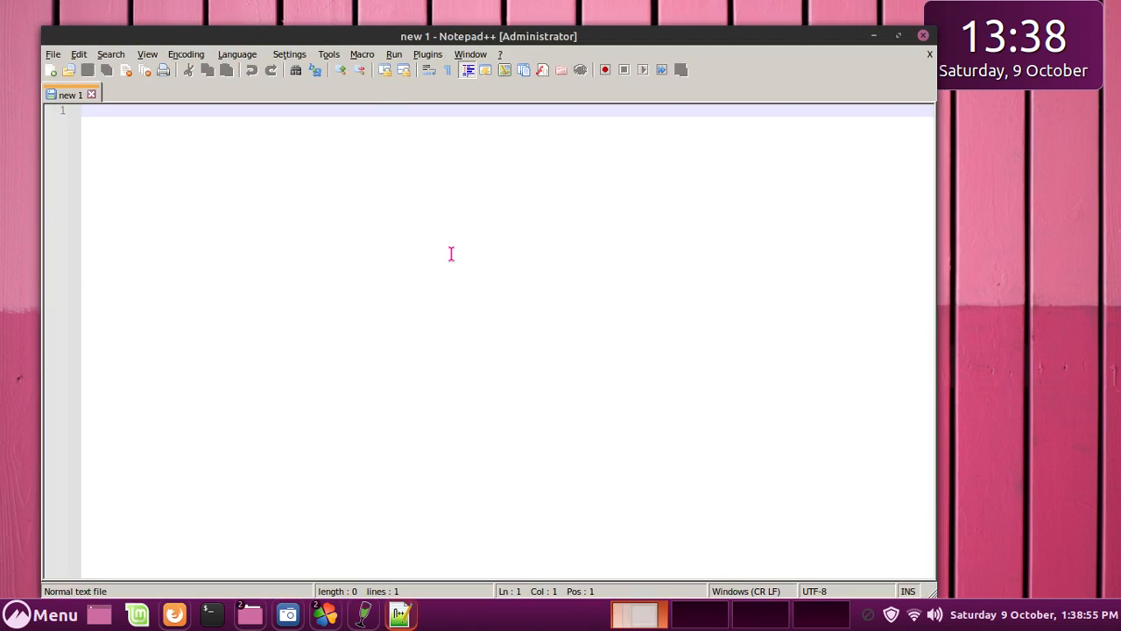
Test typing in the new Notepad++ document with filler text starting "tjogij", and close Notepad++
type("tjogi")
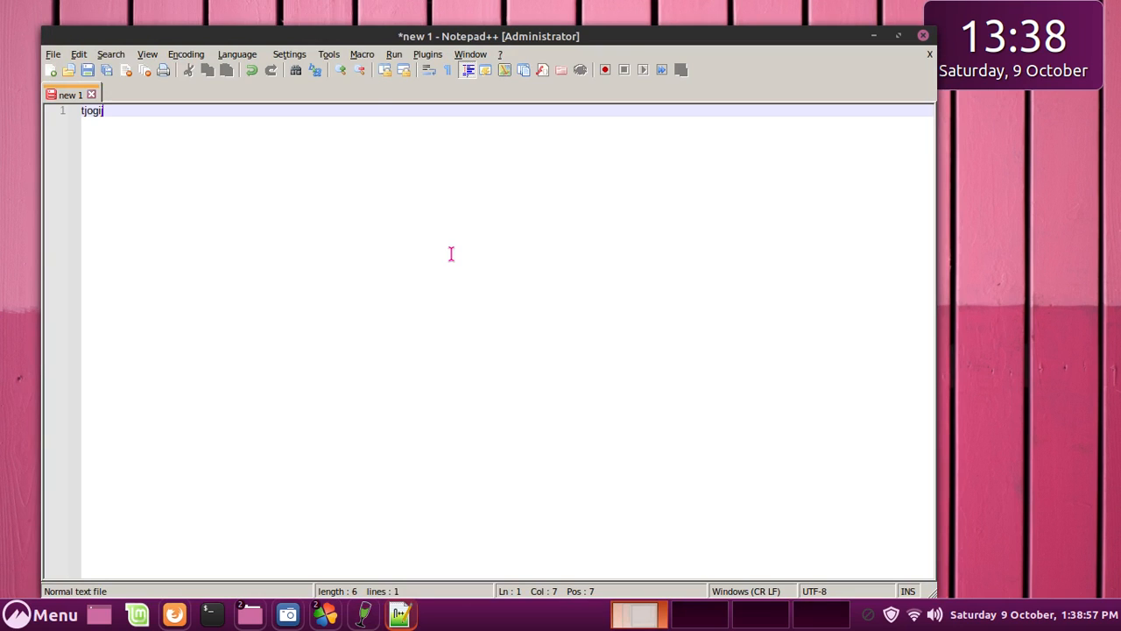
type("jgjojgi")
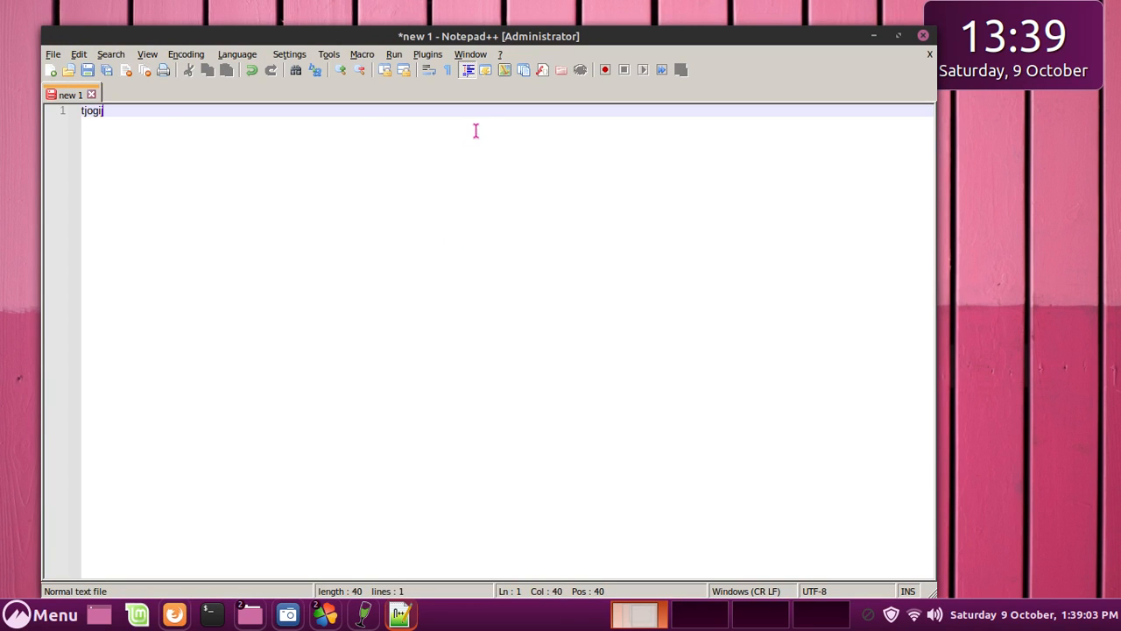
left_click(924, 36)
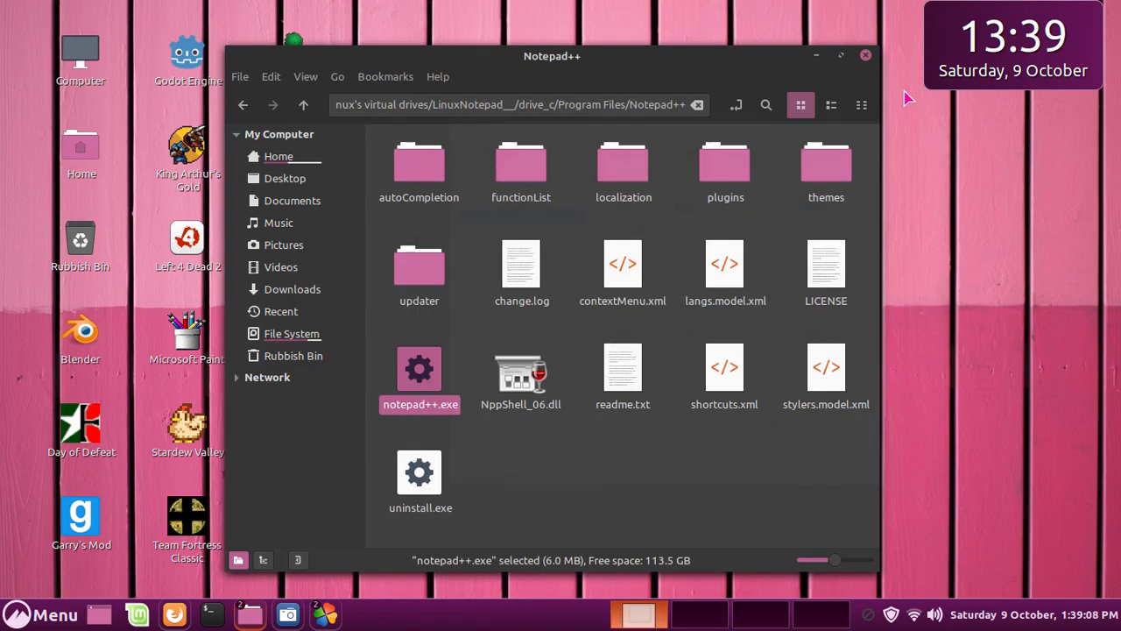
left_click(900, 89)
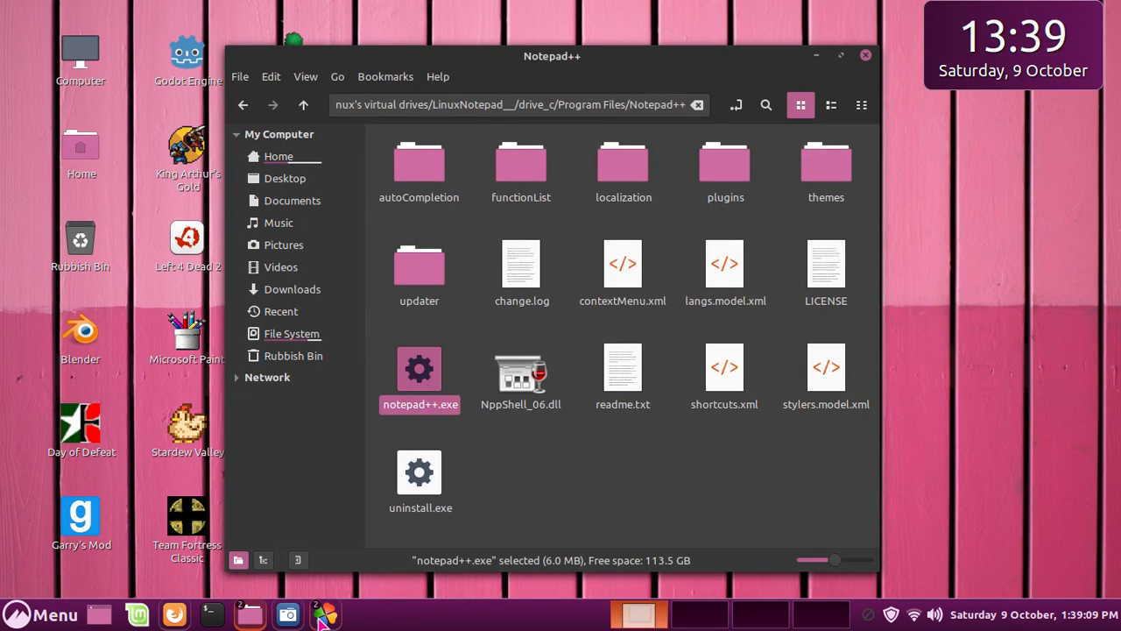
Return to the PlayOnLinux wizard and create a shortcut named notepad++ for notepad++.exe
left_click(348, 588)
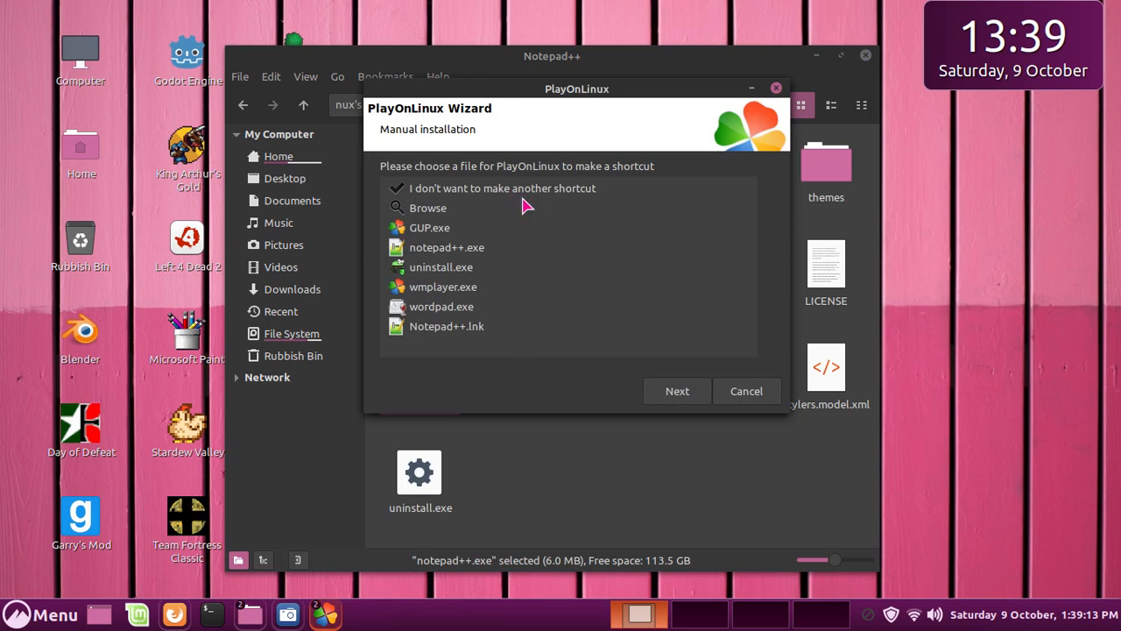
left_click(518, 247)
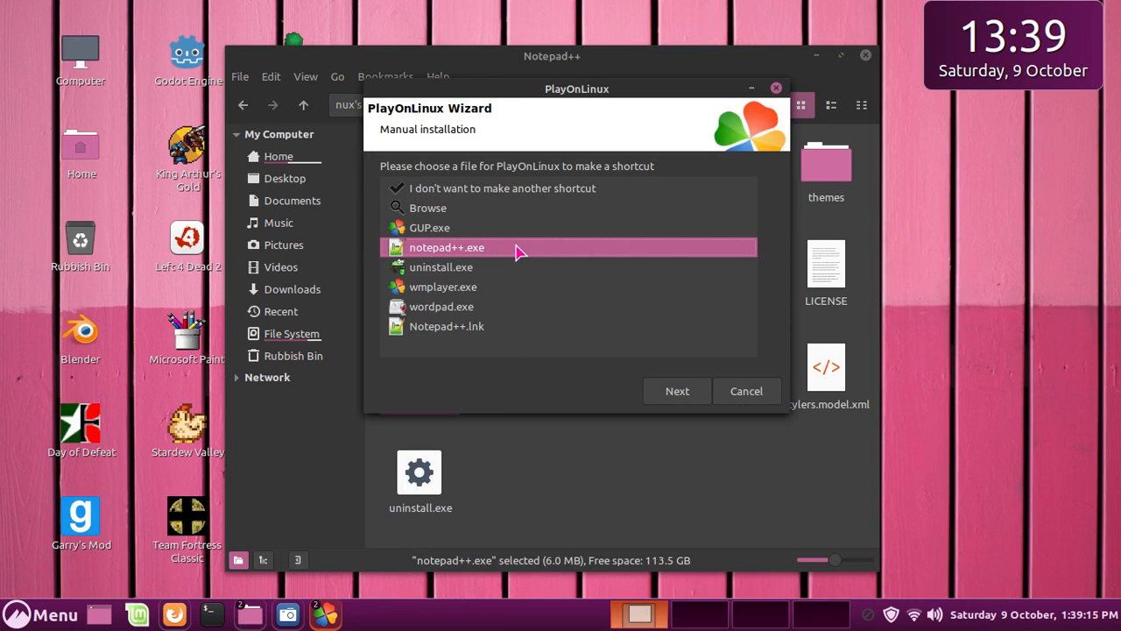
left_click(657, 394)
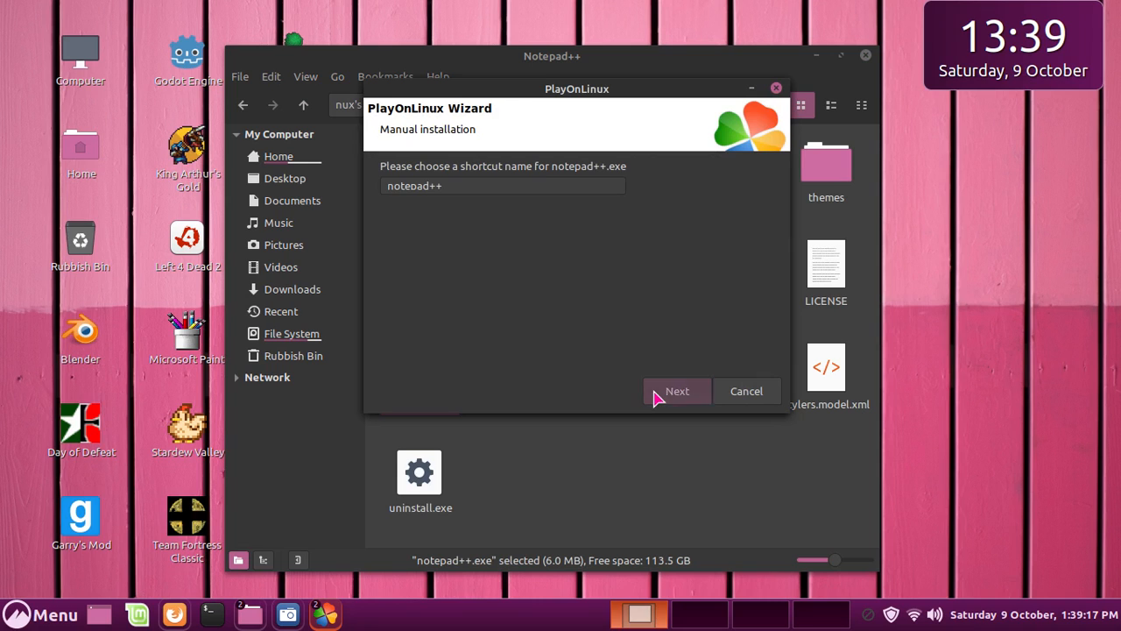
left_click(657, 395)
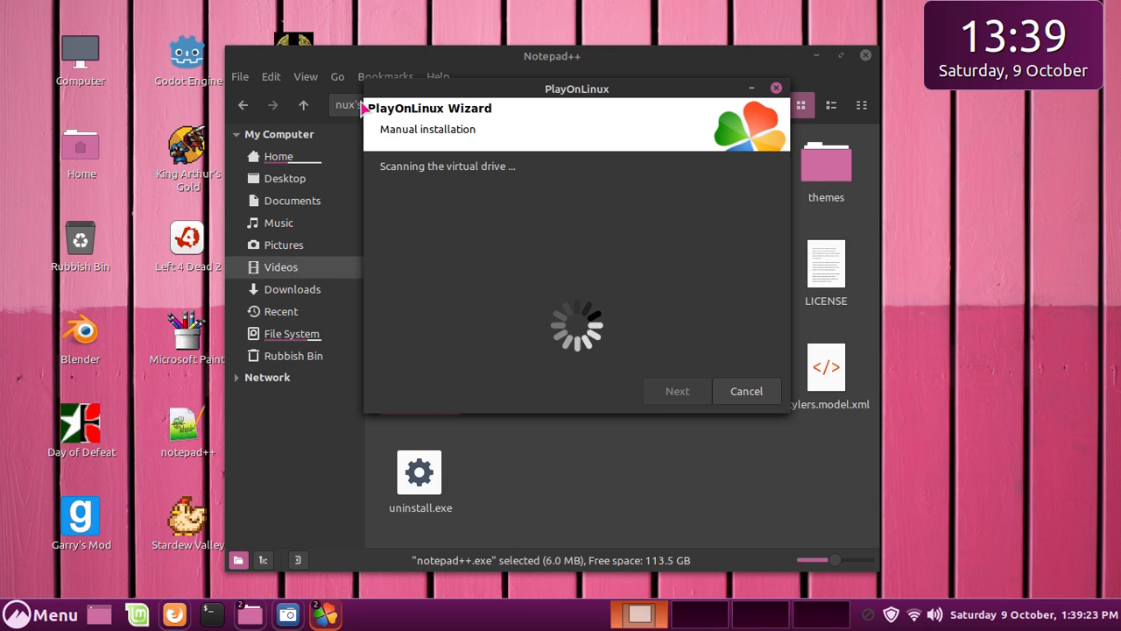
Move the file manager aside to check the desktop for the shortcut, and cancel the PlayOnLinux wizard without making another one
left_click_drag(403, 65, 568, 57)
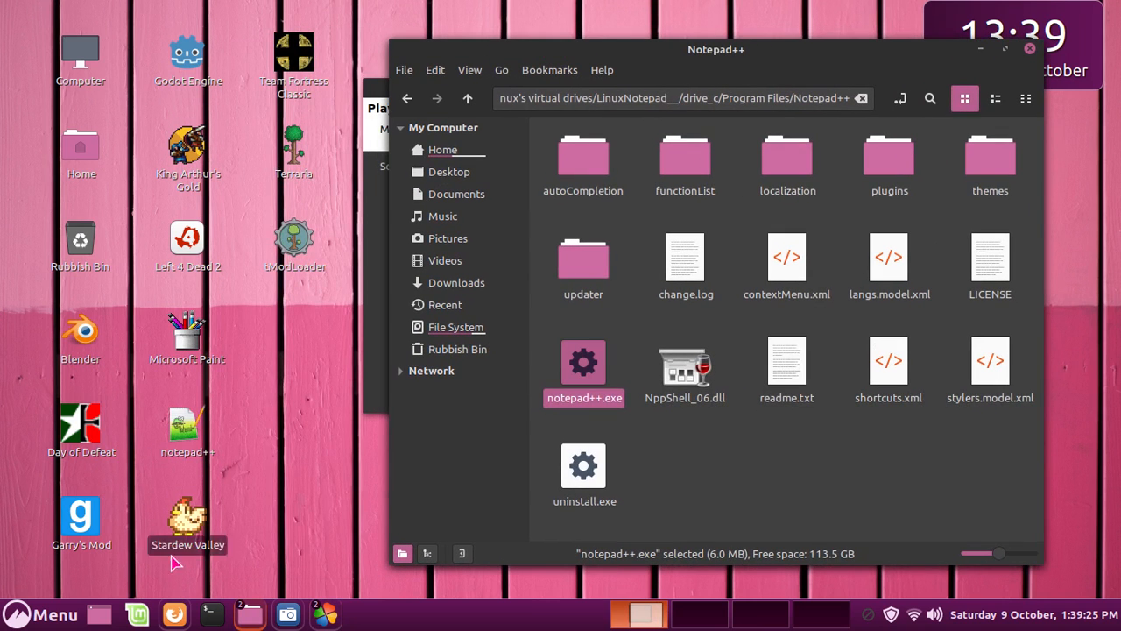
mouse_move(324, 614)
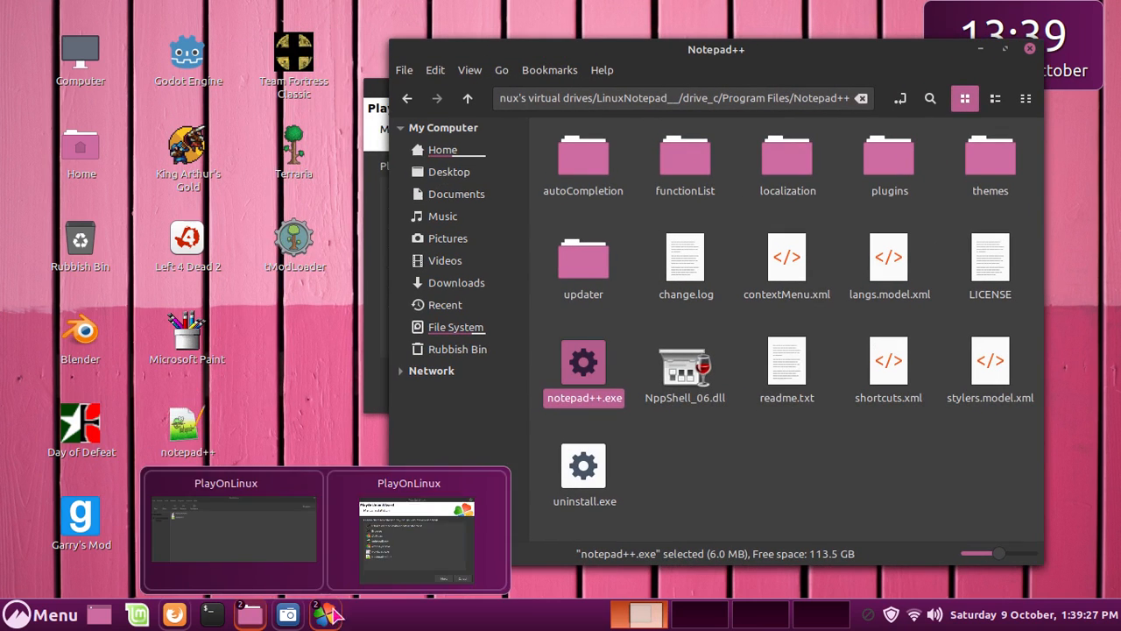
left_click(477, 512)
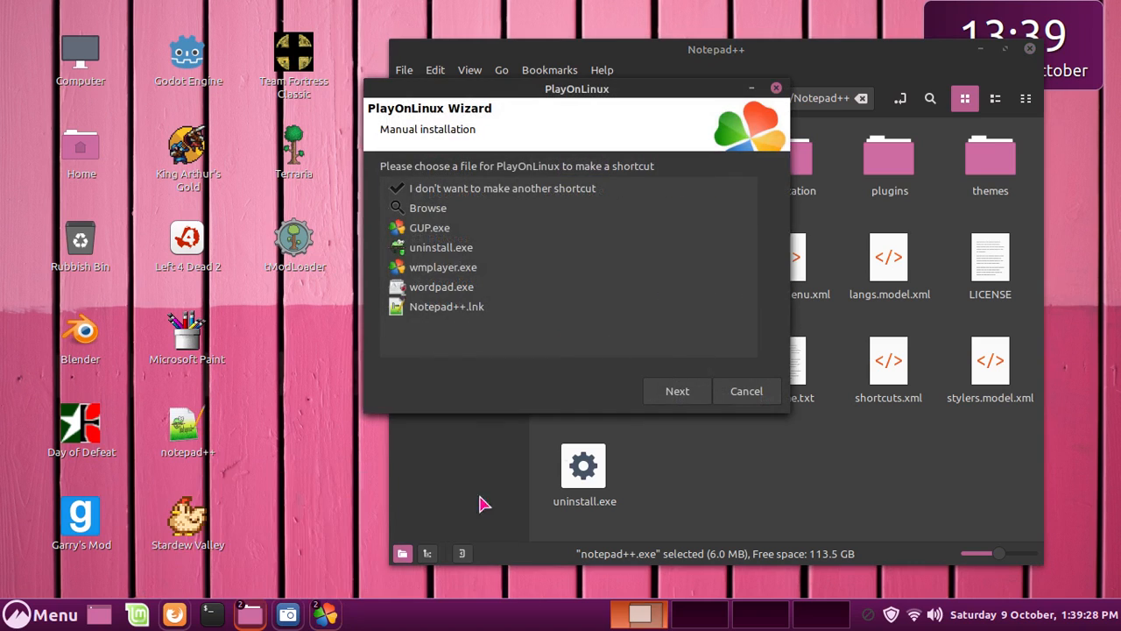
left_click(743, 393)
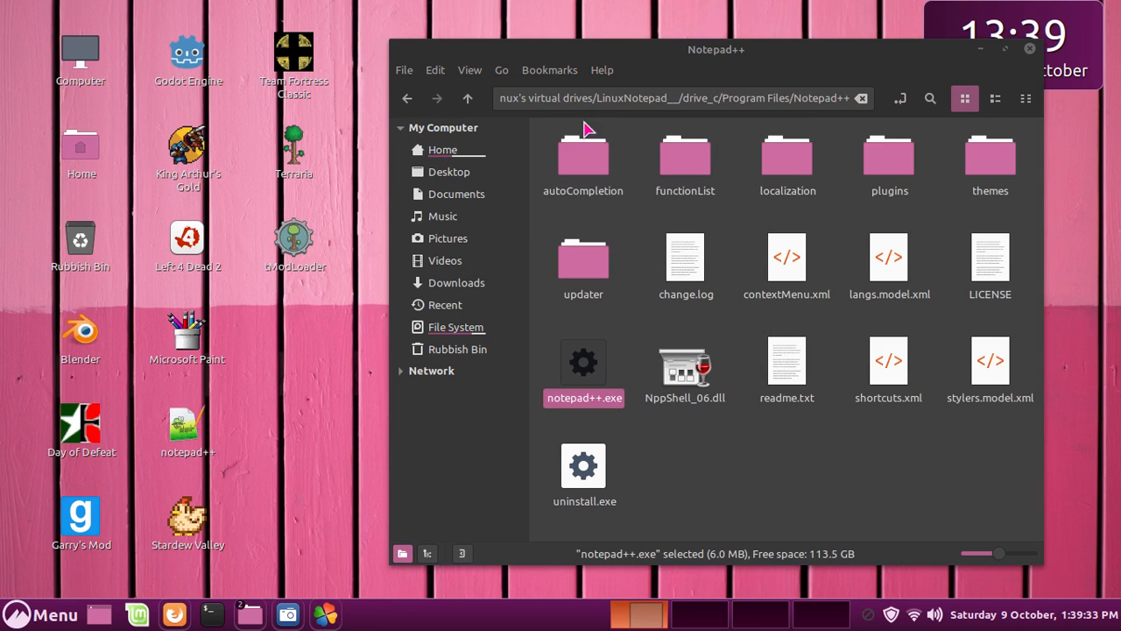
Move the file manager out of the way and launch Notepad++ from its desktop shortcut
left_click_drag(604, 54, 683, 502)
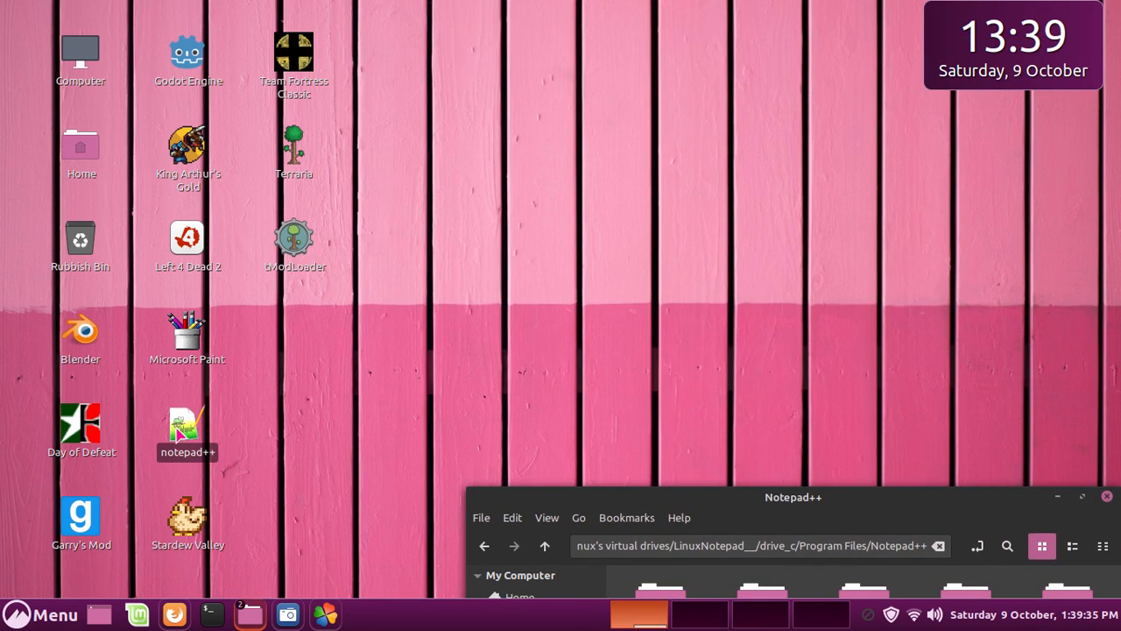
right_click(185, 434)
mouse_move(263, 249)
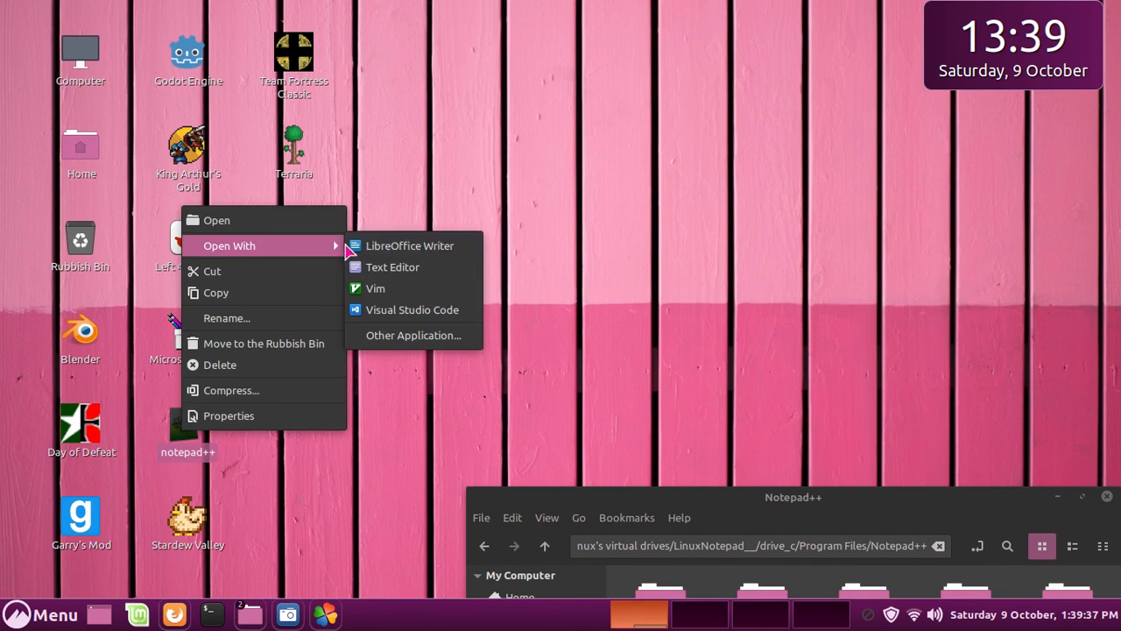
left_click(360, 289)
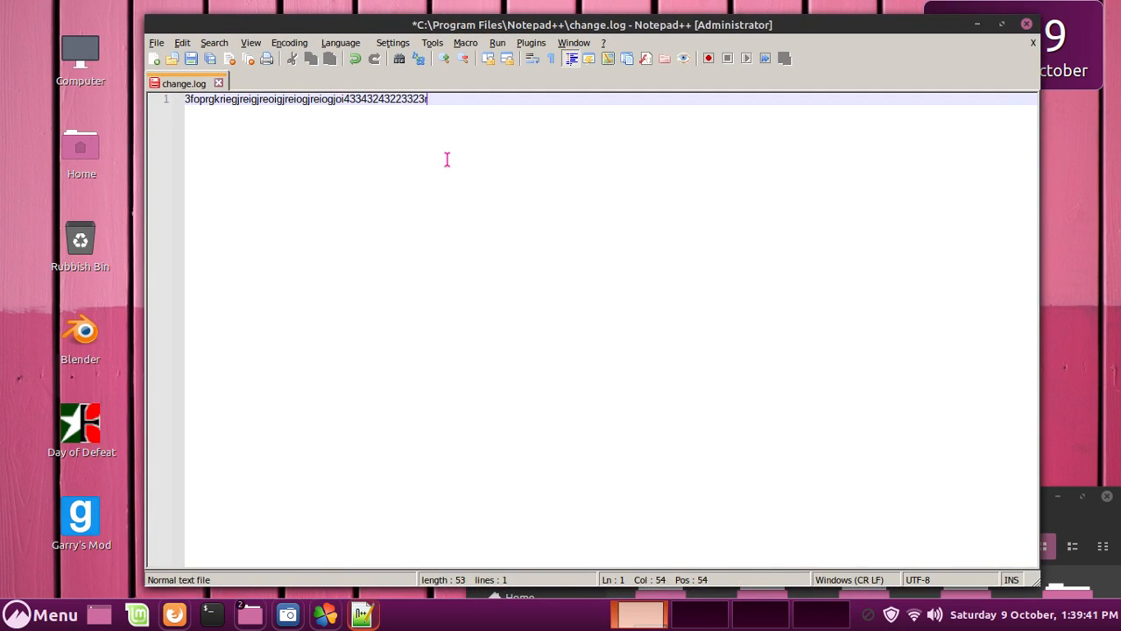
Replace all the text in change.log with "Hello World!"
type("rk")
key("BackSpace")
key("BackSpace")
key("BackSpace")
key("BackSpace")
key("BackSpace")
key("BackSpace")
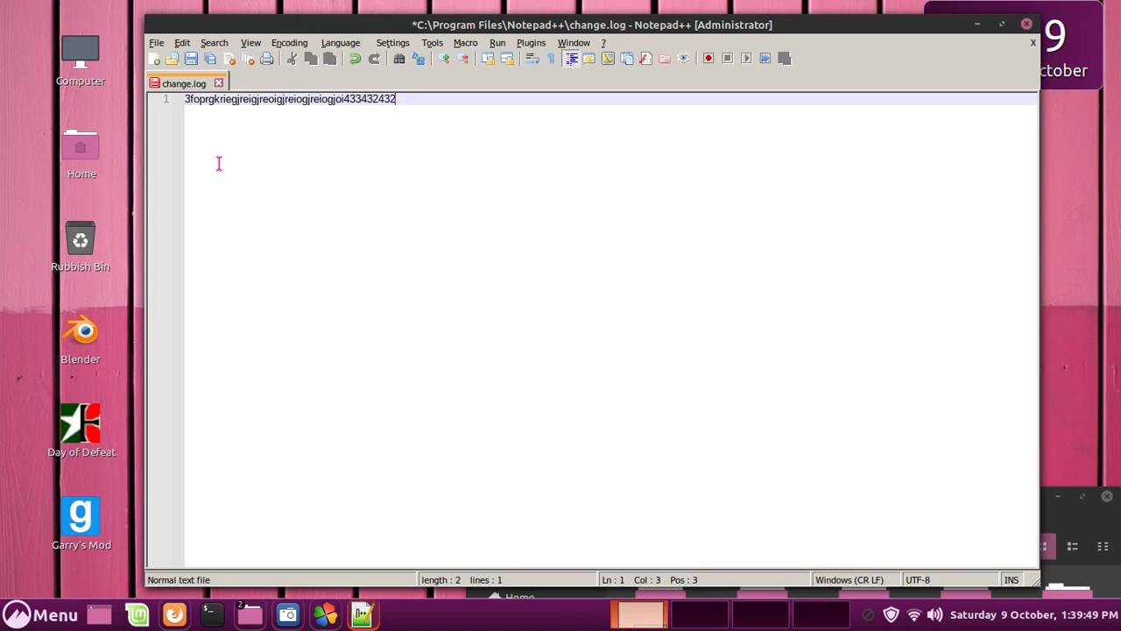
key("BackSpace")
key("BackSpace")
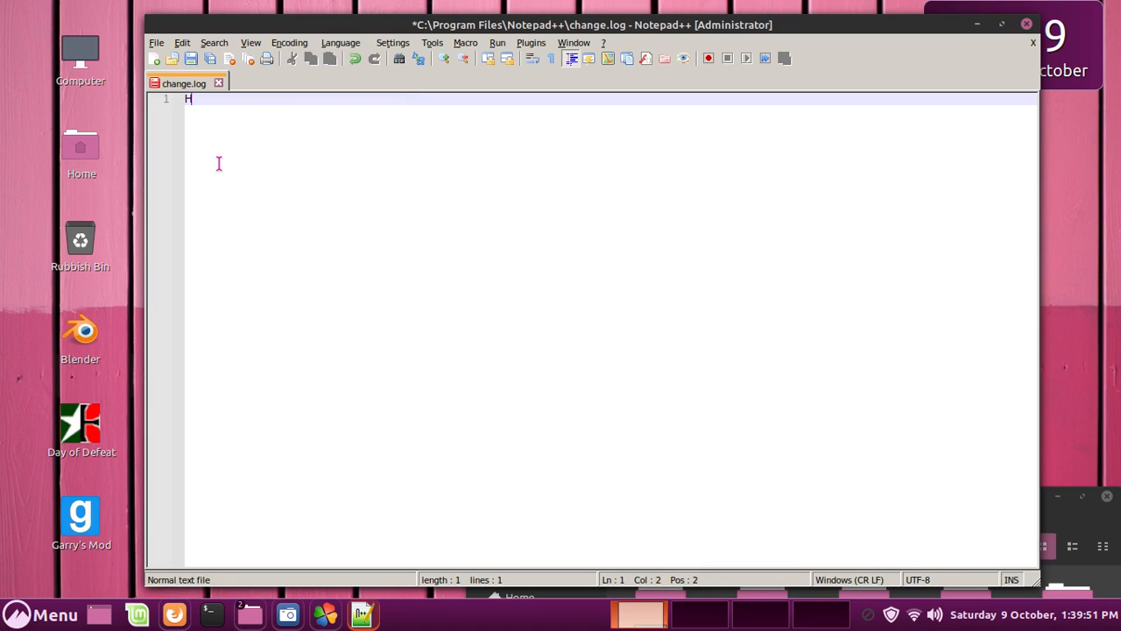
type("Hello World!")
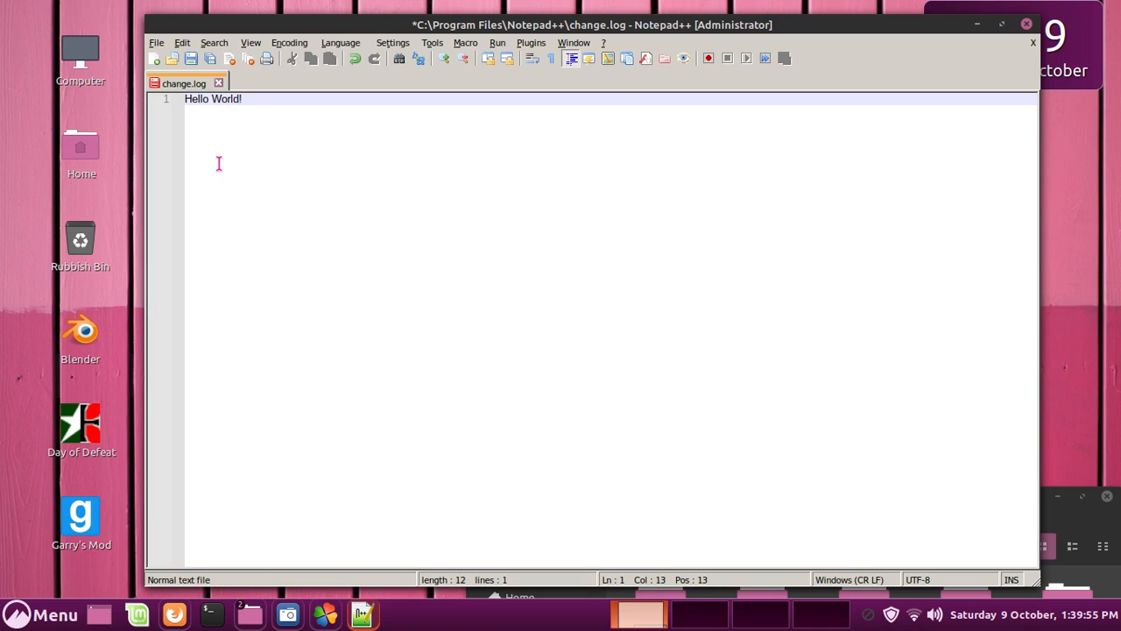
Insert blank lines below "Hello World!" and enter filler text starting "vhfhfe" on line 12
key("Return")
key("Return")
key("Return")
key("Return")
key("Return")
key("Return")
key("Return")
key("Return")
key("Return")
key("Return")
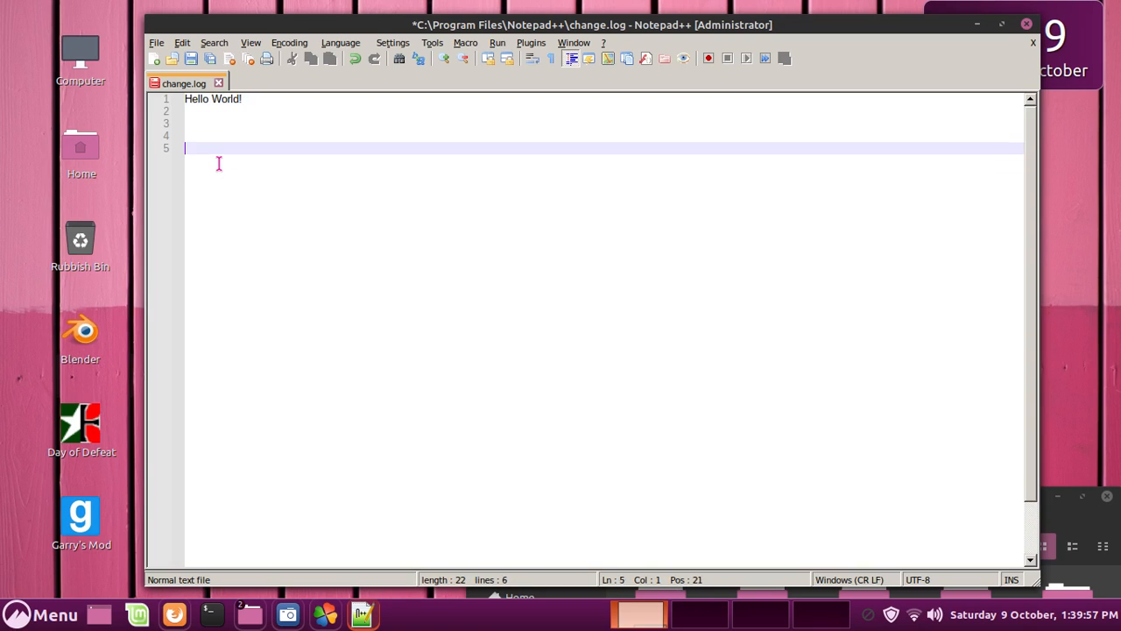
key("Return")
type("v")
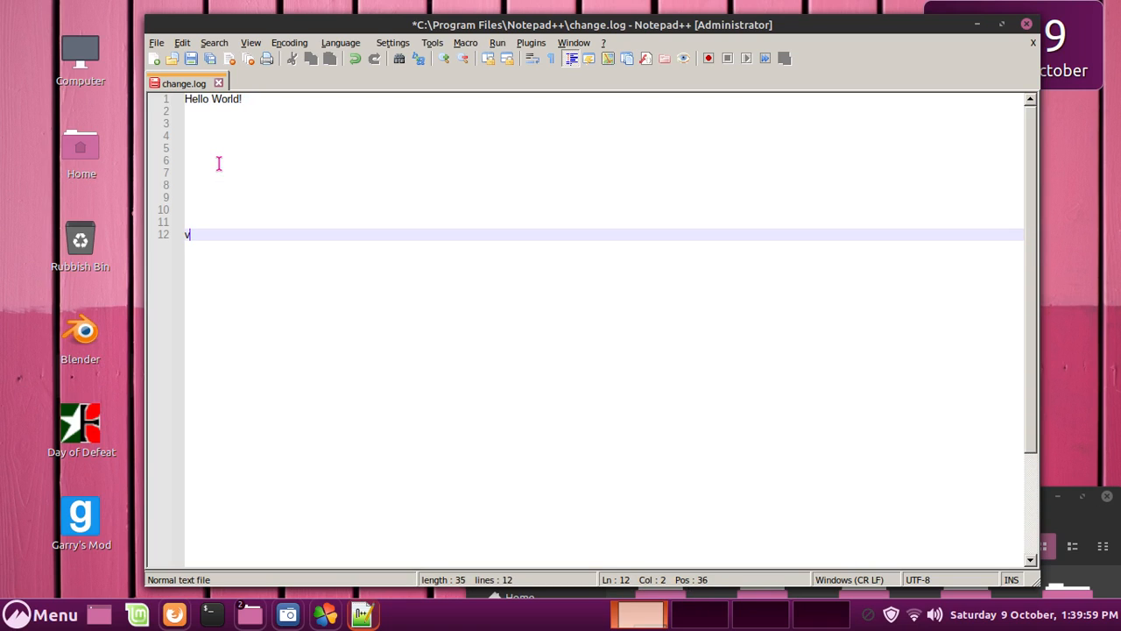
type("hf")
type("hfhfe")
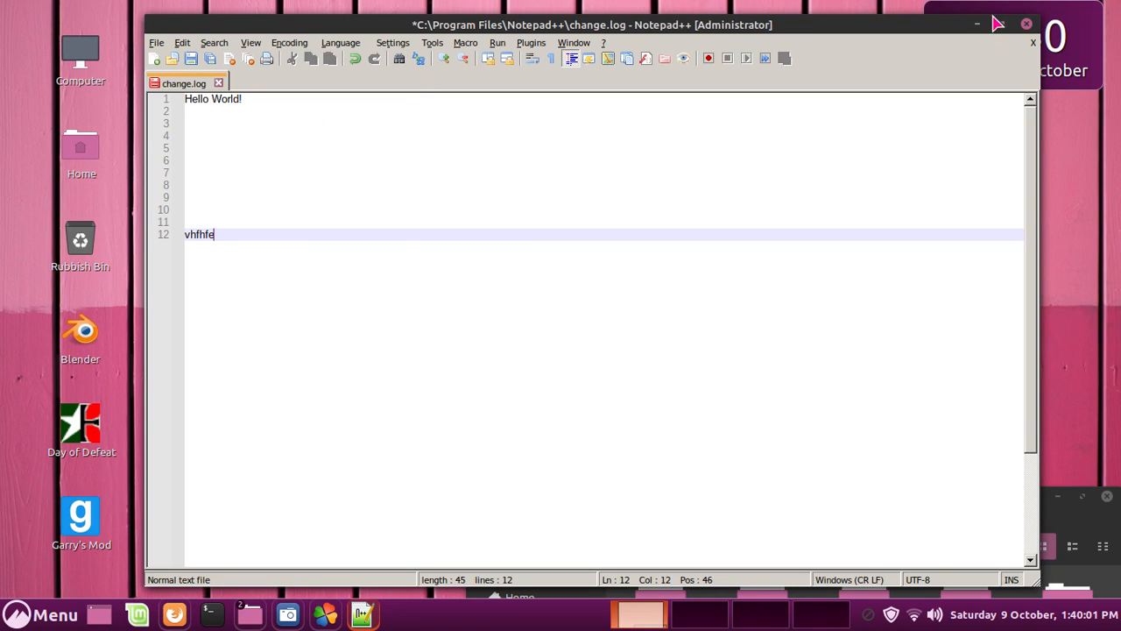
Close Notepad++, bring the Notepad++ folder window back into full view and clear its file selection
left_click(1031, 29)
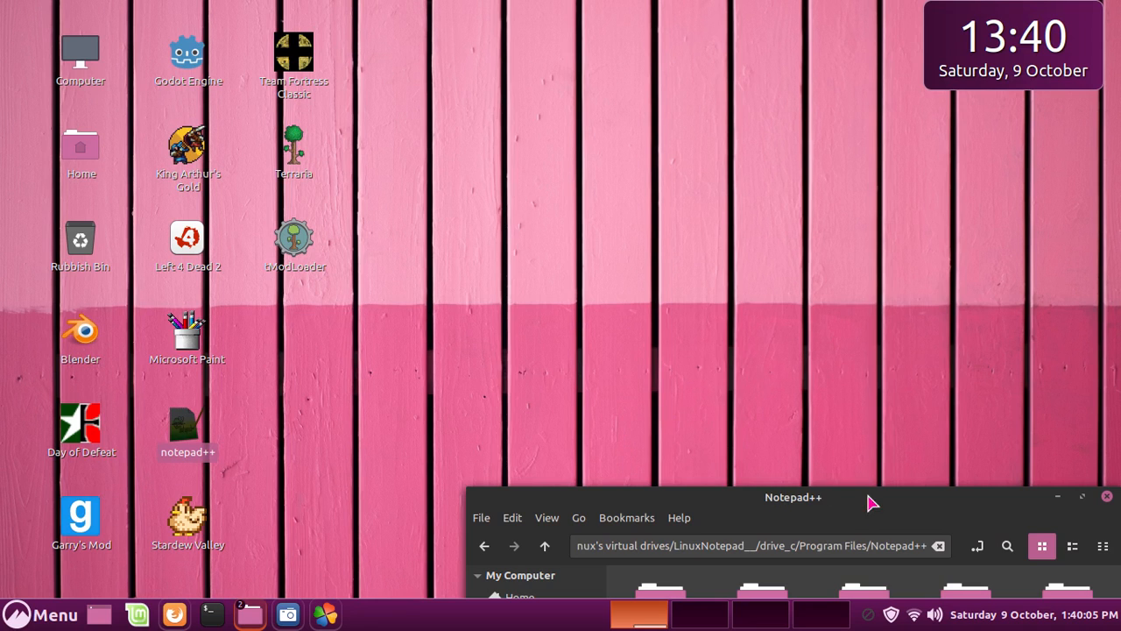
left_click_drag(872, 502, 799, 123)
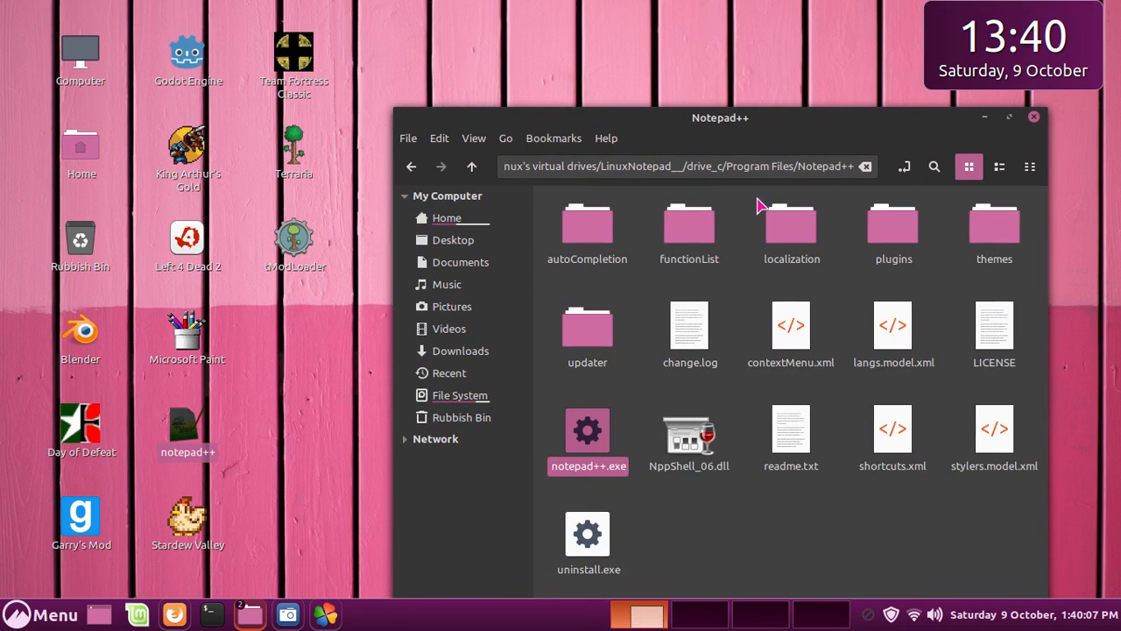
left_click(795, 549)
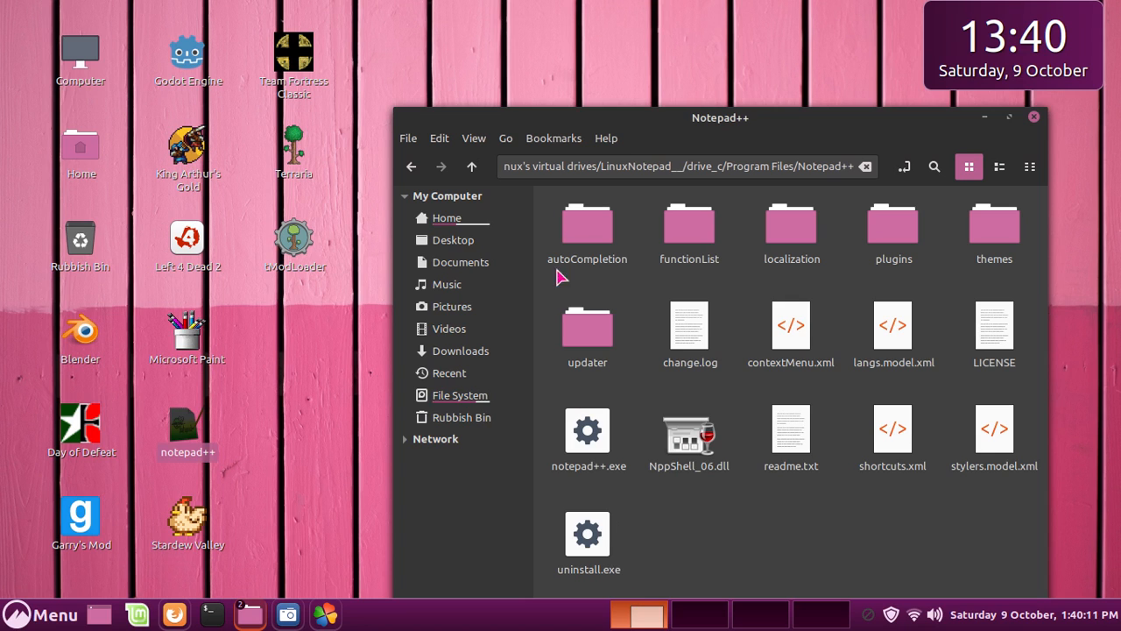
Raise the Notepad++ folder window, switch to SimpleScreenRecorder and move its window up until it is fully in view
left_click_drag(611, 131, 613, 96)
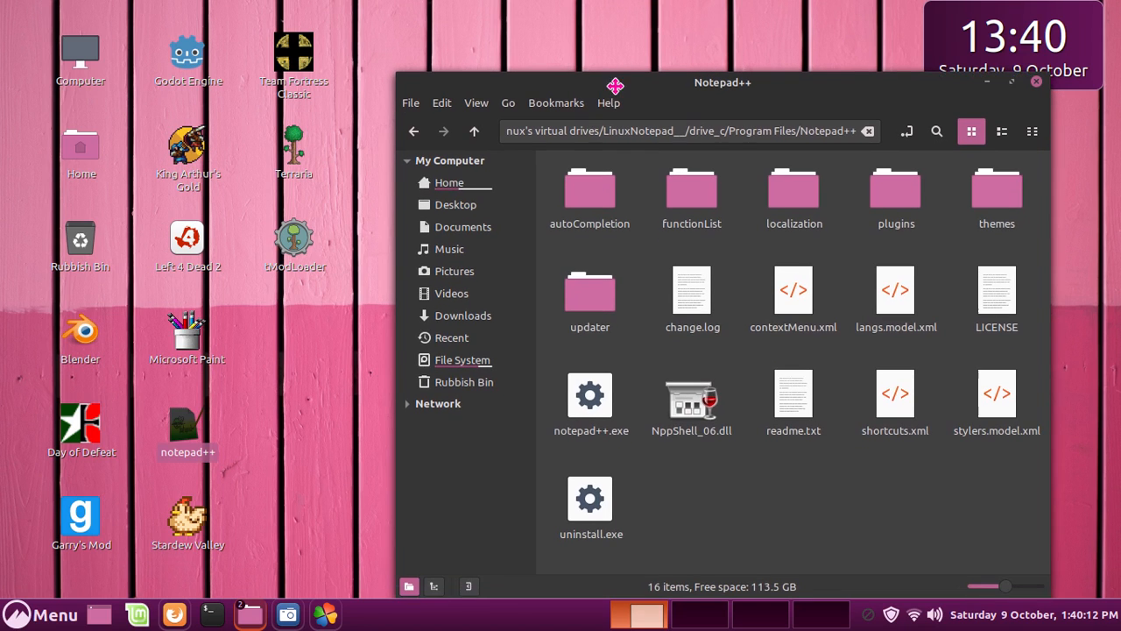
left_click(289, 615)
left_click_drag(473, 494, 606, 5)
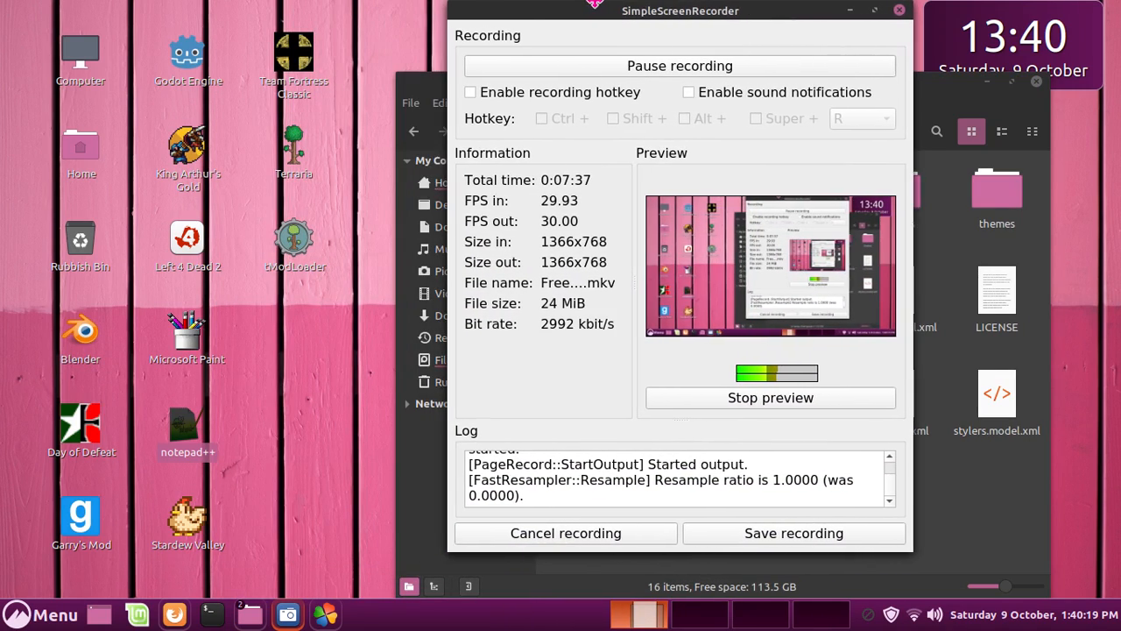
Place the SimpleScreenRecorder window in the desktop's upper-right area and lower the Notepad++ folder window until the desktop icons are uncovered
left_click_drag(511, 9, 654, 256)
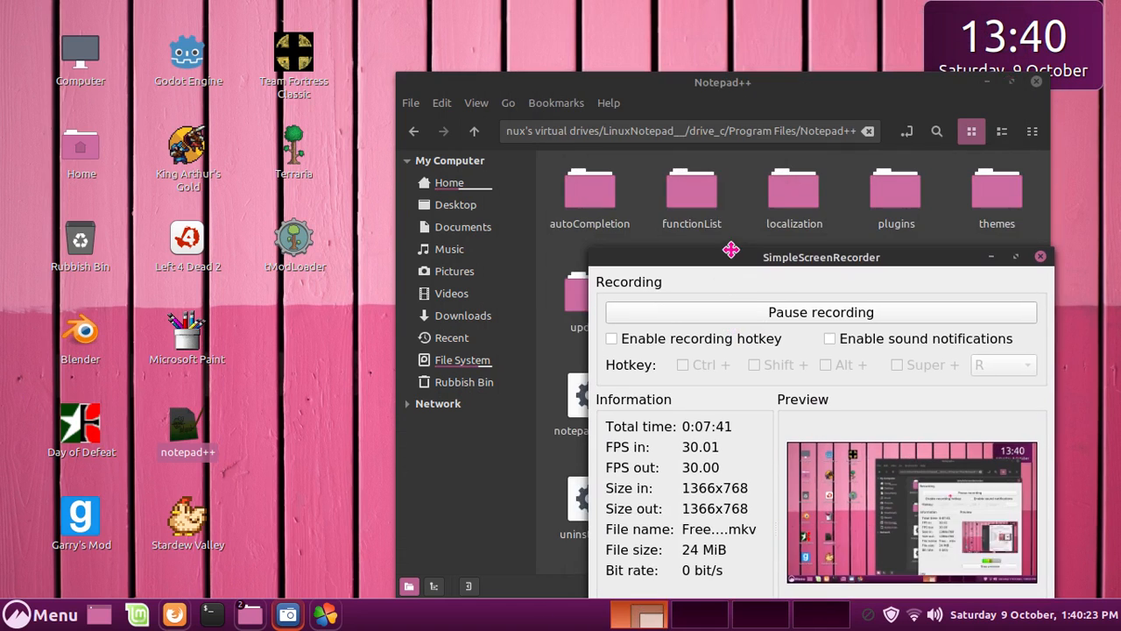
left_click_drag(666, 94, 546, 77)
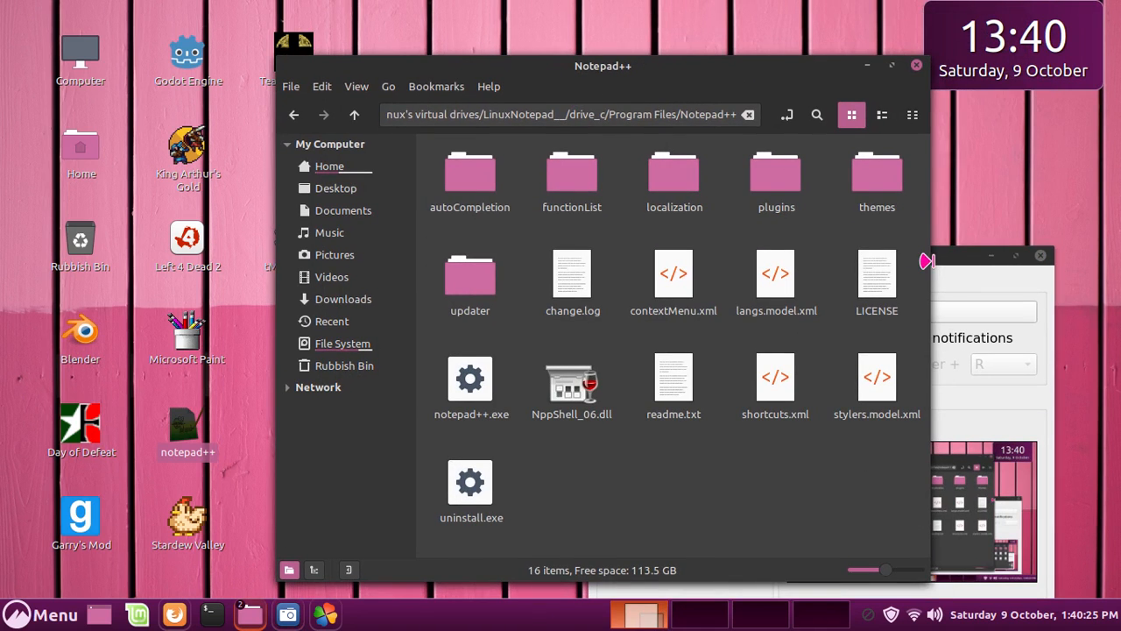
left_click_drag(932, 252, 980, 12)
left_click_drag(571, 69, 304, 192)
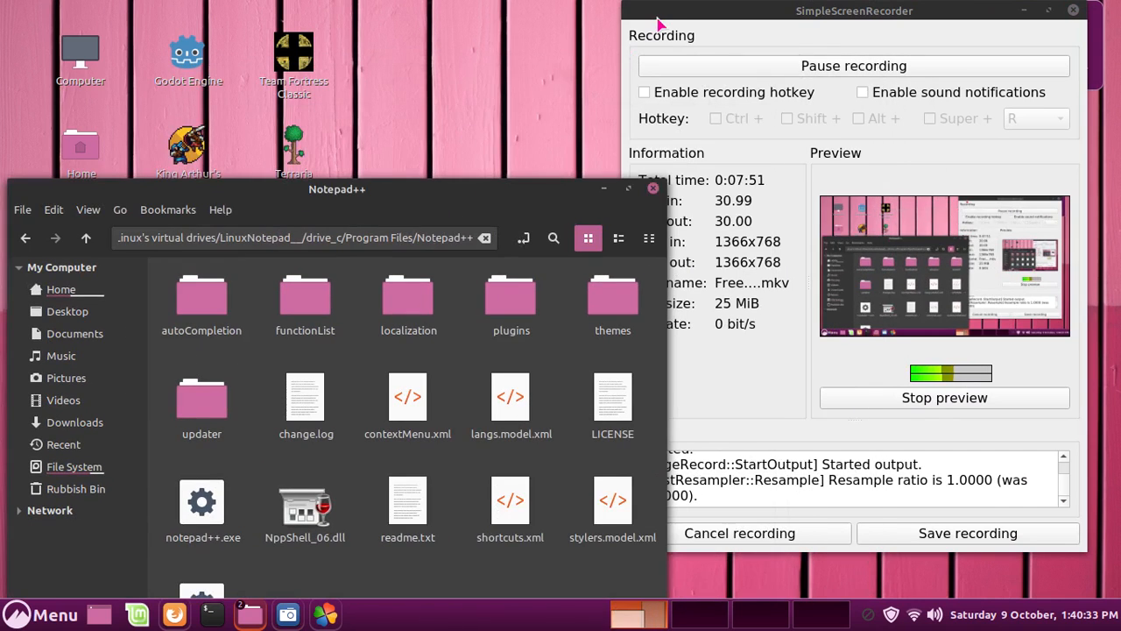
left_click_drag(663, 25, 674, 5)
left_click_drag(438, 204, 430, 596)
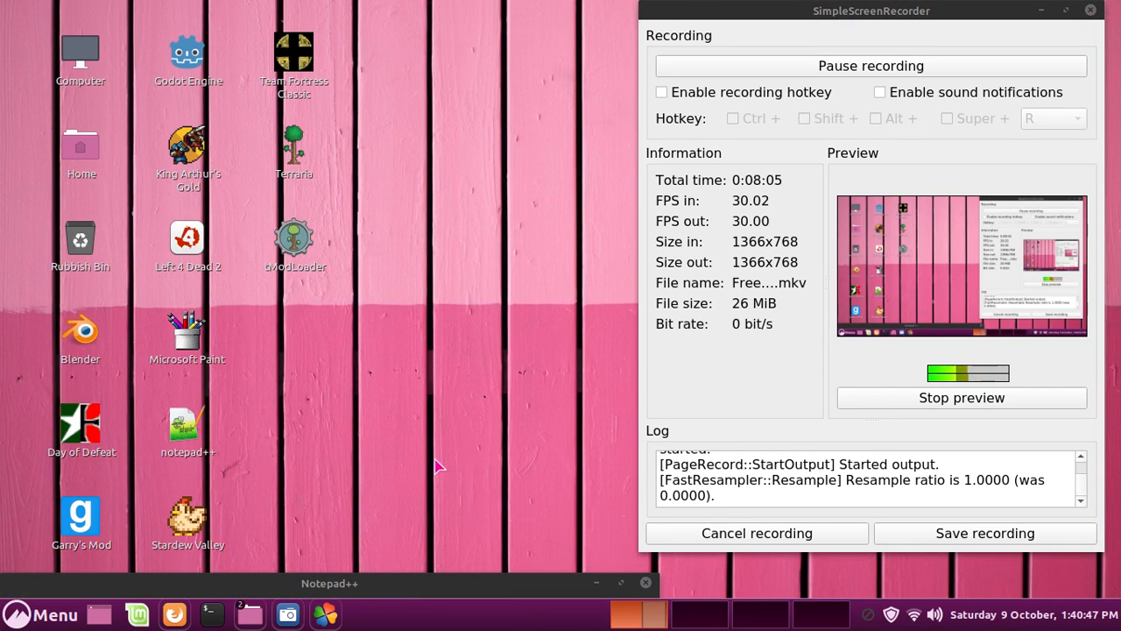
left_click_drag(1004, 19, 1013, 20)
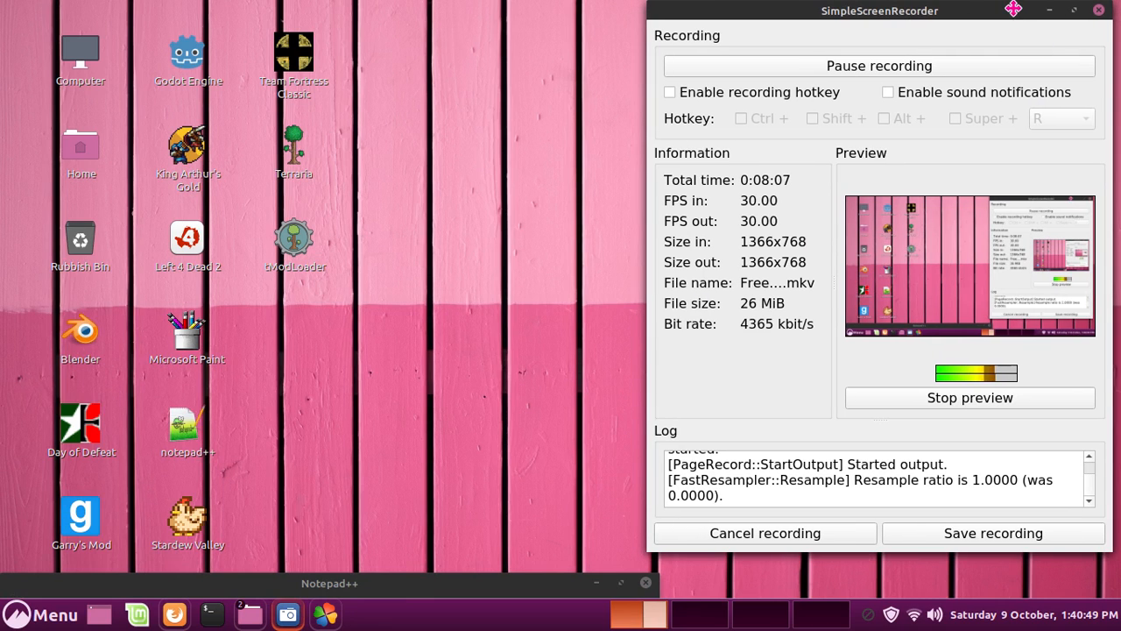